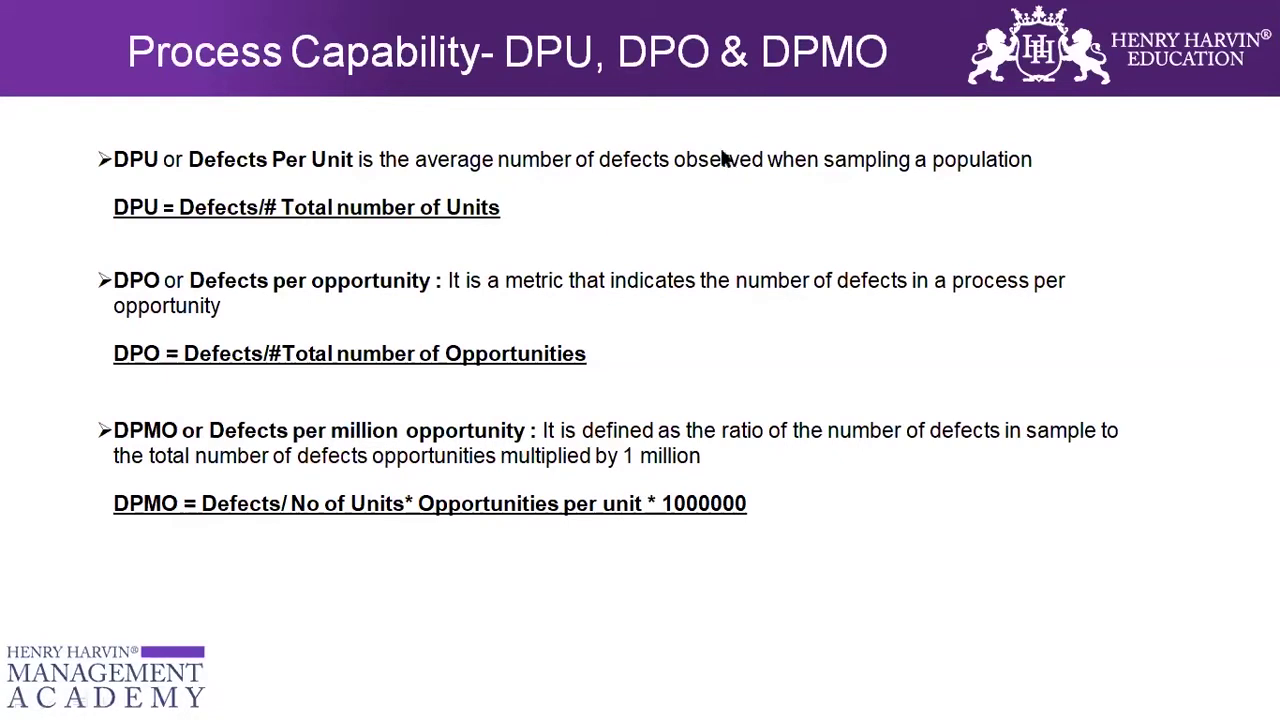
- End the PowerPoint slideshow and return to slide editing
{"action": "key", "text": "Escape"}
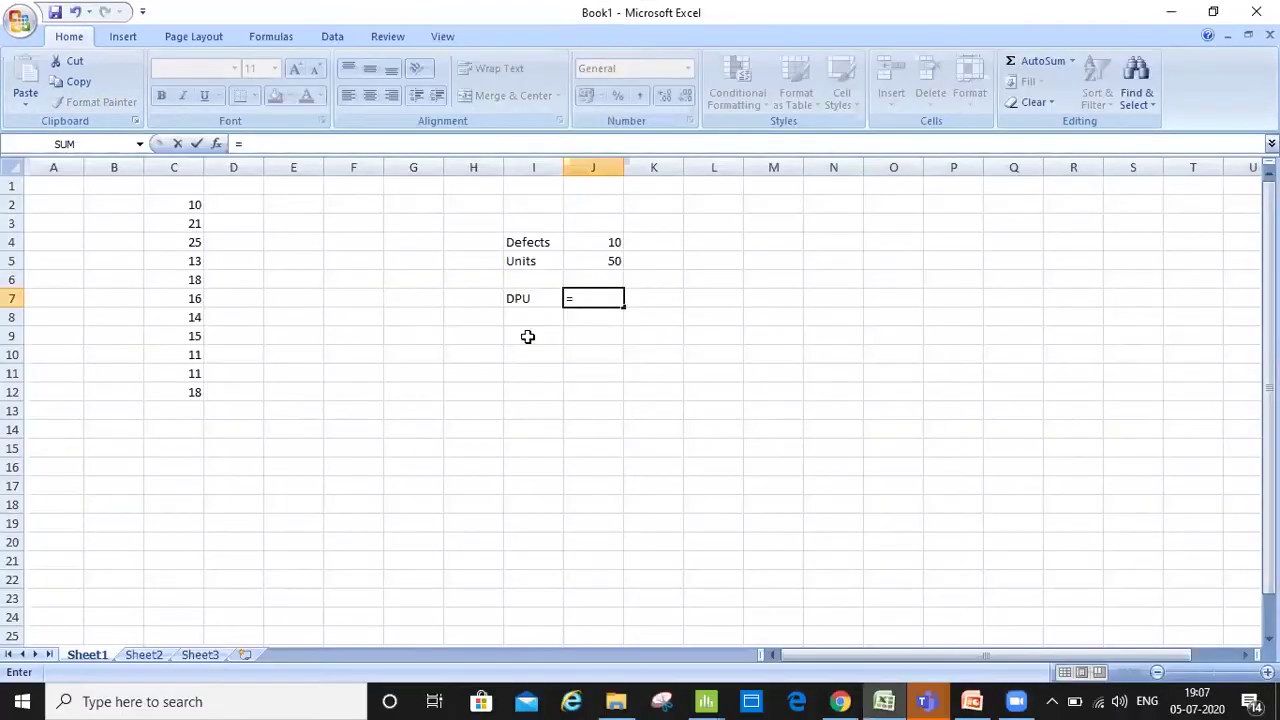
- Cancel the unfinished formula and label I8 'Defects per unit' below the Units row
{"action": "key", "text": "Escape"}
{"action": "key", "text": "Up"}
{"action": "key", "text": "Up"}
{"action": "key", "text": "Up"}
{"action": "key", "text": "Left"}
{"action": "key", "text": "Right"}
{"action": "key", "text": "Left"}
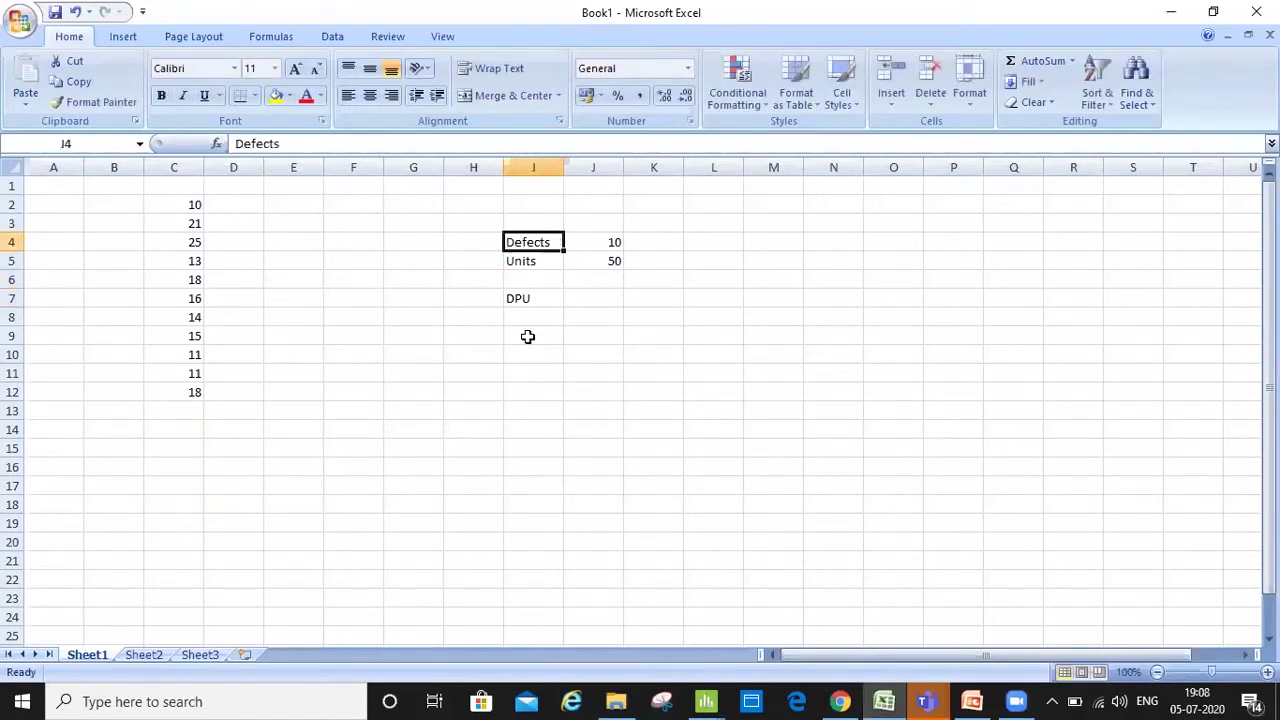
{"action": "key", "text": "Down"}
{"action": "key", "text": "Right"}
{"action": "key", "text": "Left"}
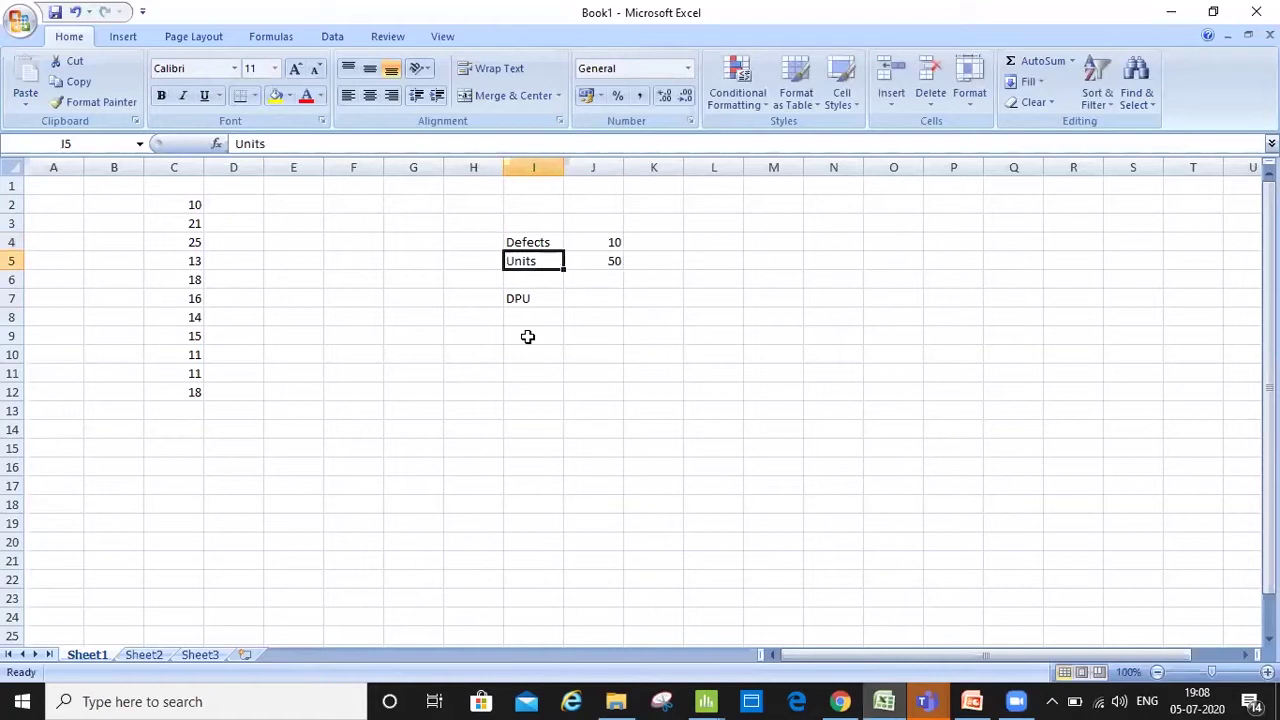
{"action": "key", "text": "Down"}
{"action": "key", "text": "Down"}
{"action": "key", "text": "Up"}
{"action": "key", "text": "Up"}
{"action": "key", "text": "Down"}
{"action": "key", "text": "Down"}
{"action": "key", "text": "Down"}
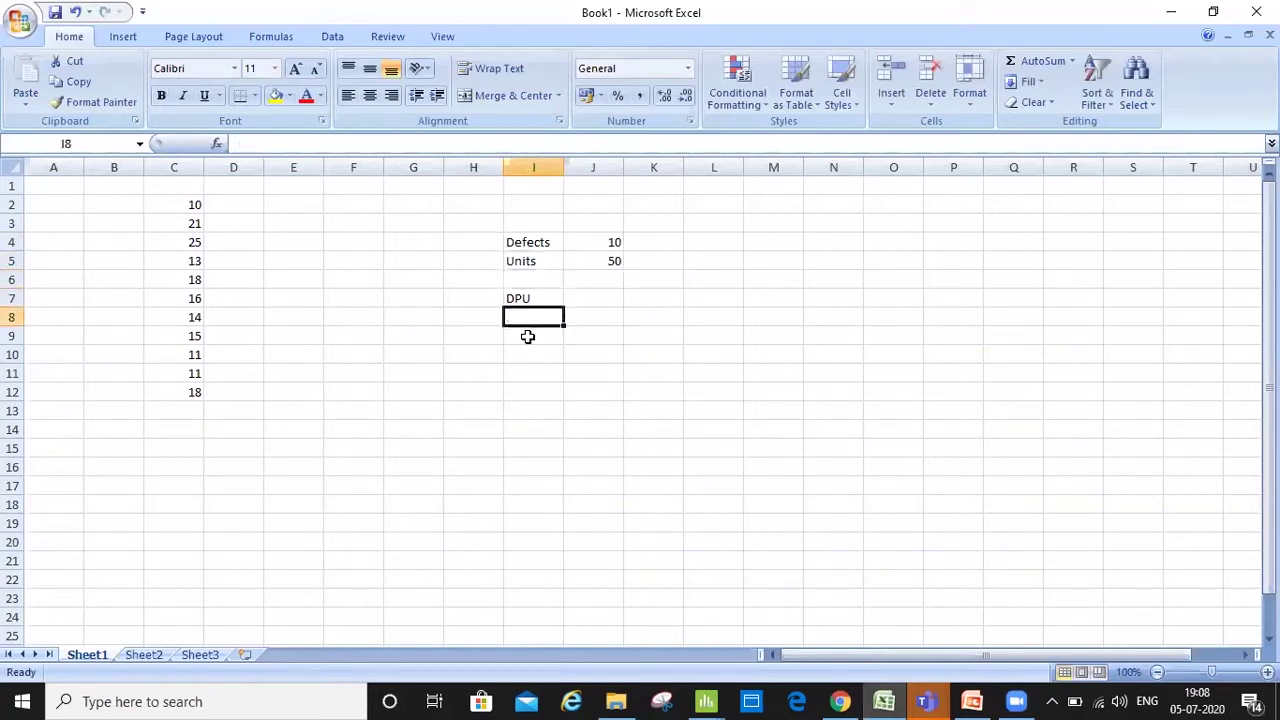
{"action": "type", "text": "Defects per unit"}
{"action": "key", "text": "Return"}
- Enter =J4/J5 in J7 to compute a DPU of 0.2
{"action": "key", "text": "Up"}
{"action": "key", "text": "Up"}
{"action": "key", "text": "Right"}
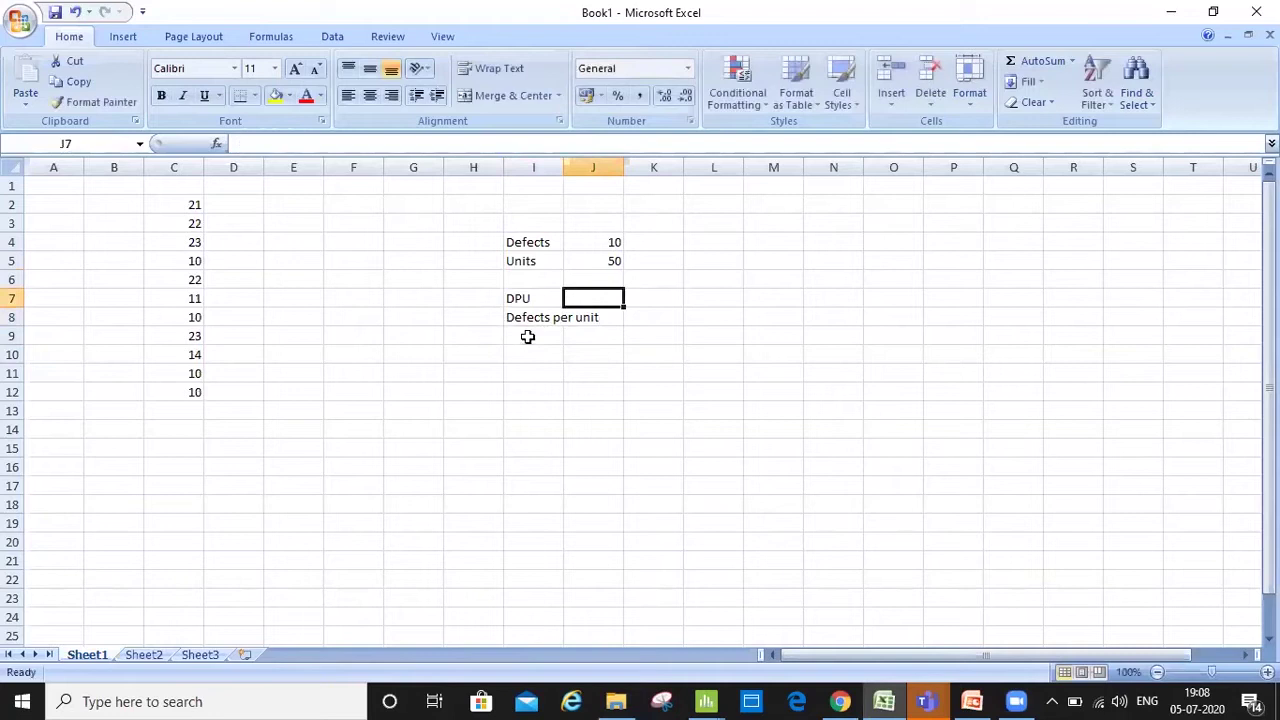
{"action": "type", "text": "="}
{"action": "key", "text": "Up"}
{"action": "key", "text": "Up"}
{"action": "key", "text": "Up"}
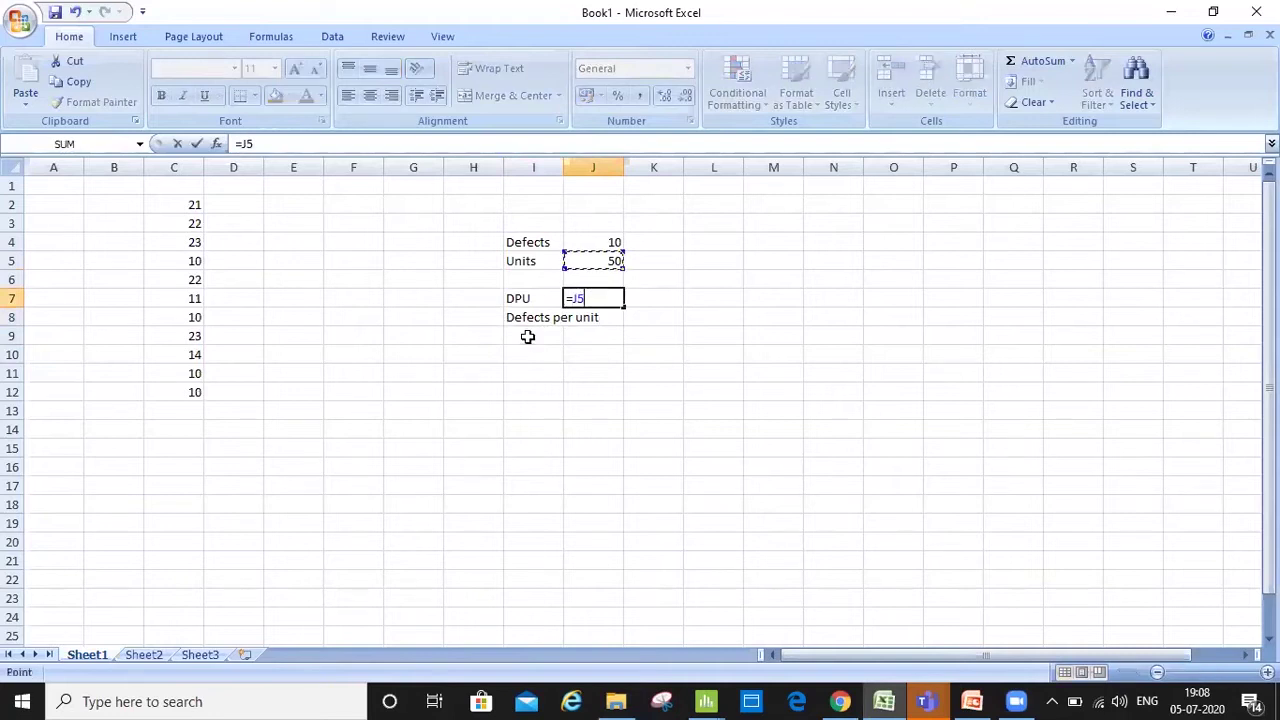
{"action": "type", "text": "/J5"}
{"action": "key", "text": "Return"}
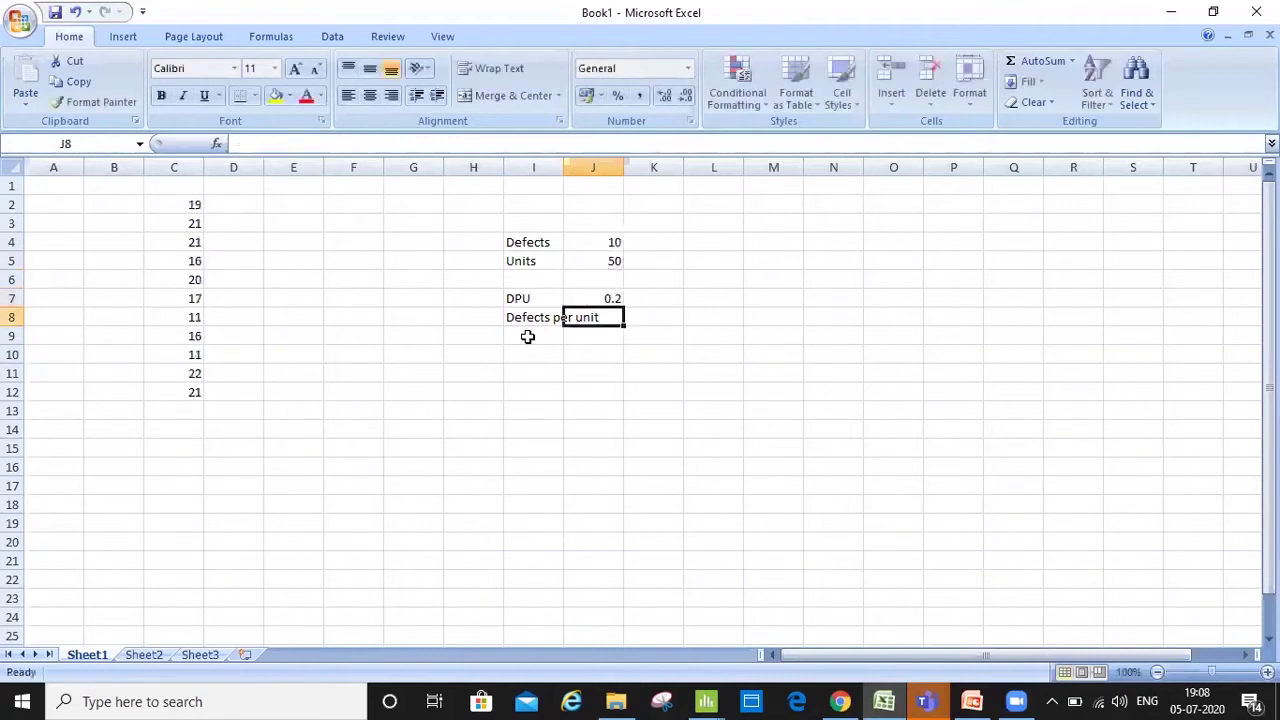
- Centre and bold the 0.2 DPU result in J7, then return to PowerPoint
{"action": "key", "text": "Up"}
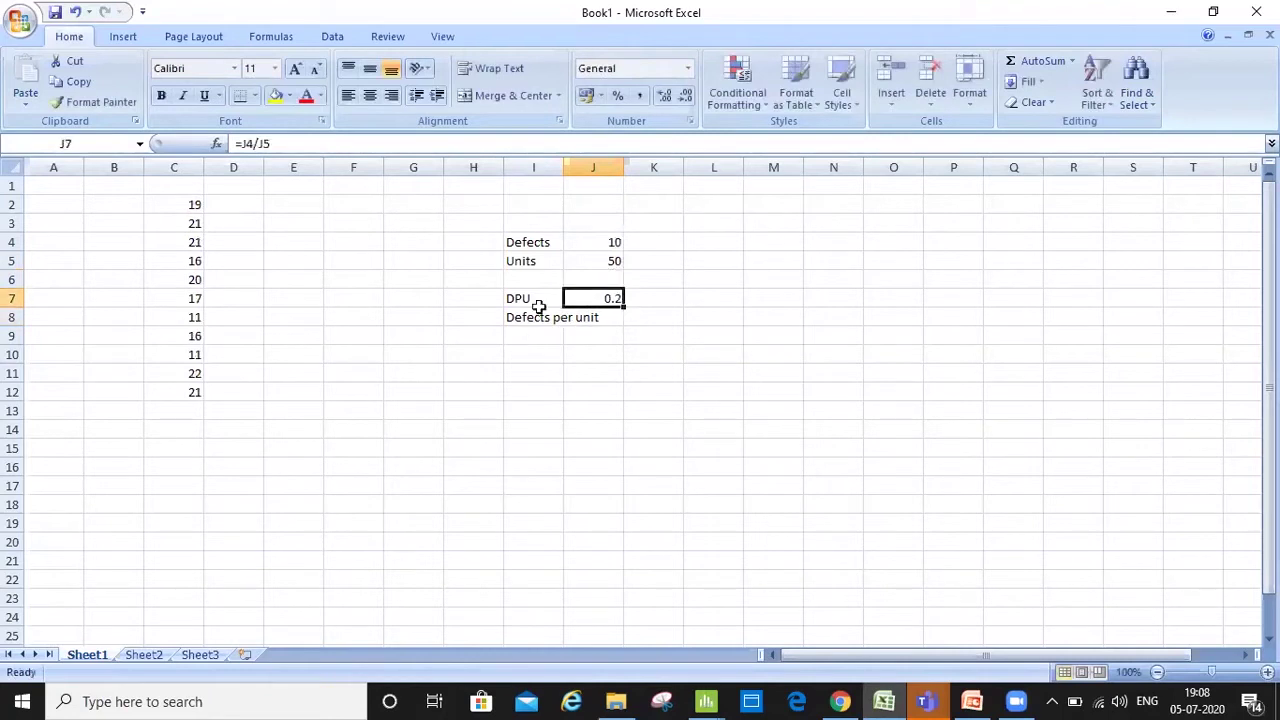
{"action": "left_click", "coordinate": [371, 97]}
{"action": "left_click", "coordinate": [370, 68]}
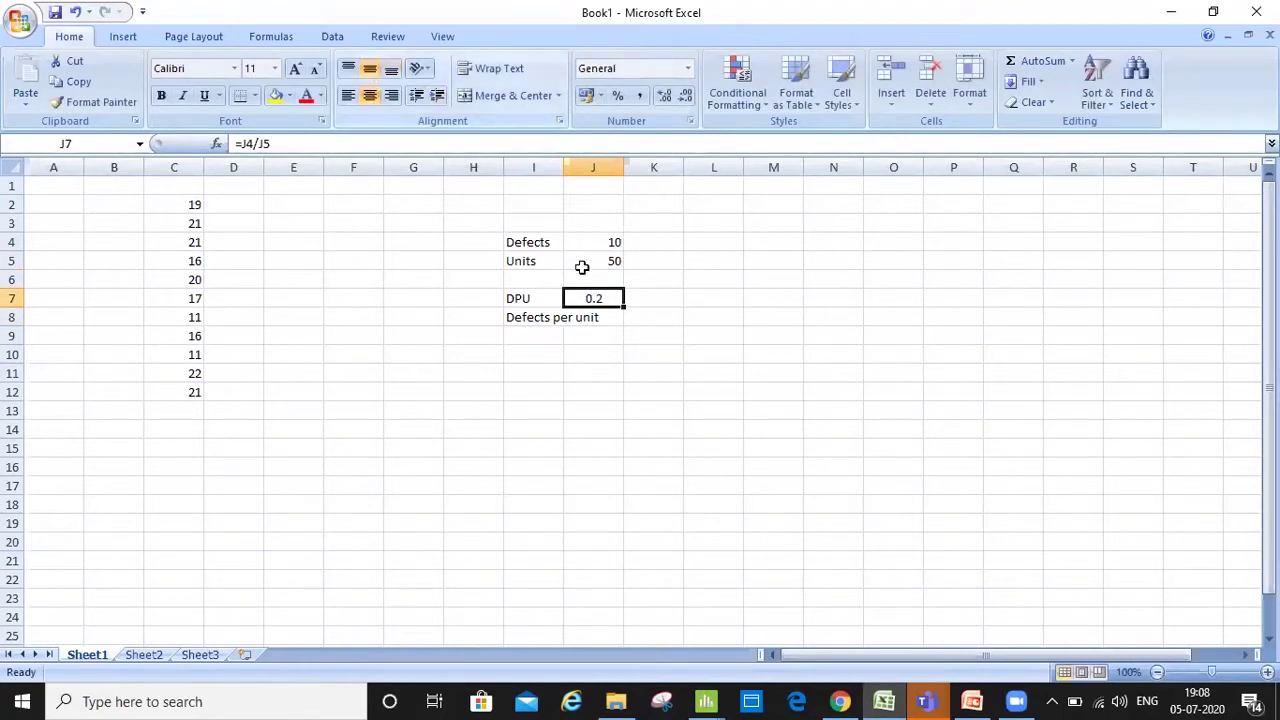
{"action": "key", "text": "ctrl+b"}
{"action": "key", "text": "Left"}
{"action": "key", "text": "Left"}
{"action": "key", "text": "Up"}
{"action": "key", "text": "Up"}
{"action": "key", "text": "Up"}
{"action": "key", "text": "Right"}
{"action": "key", "text": "Right"}
{"action": "key", "text": "Right"}
{"action": "key", "text": "Right"}
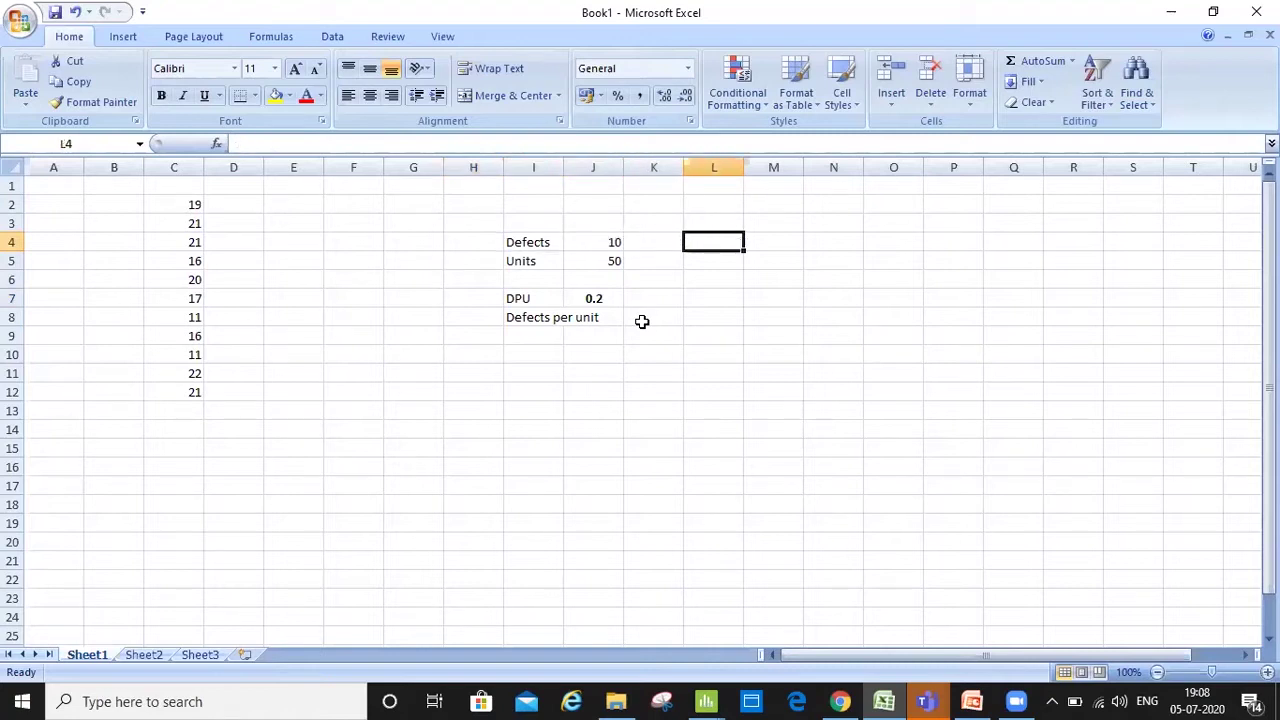
{"action": "key", "text": "alt+Tab"}
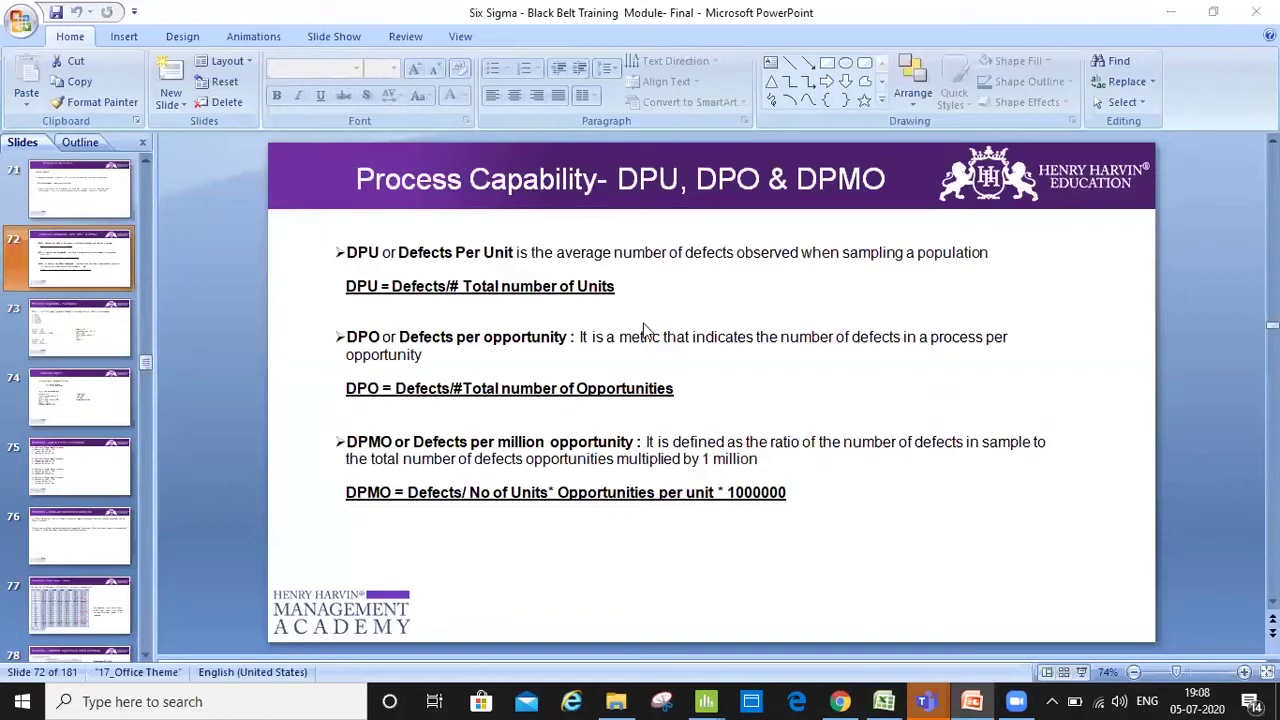
{"action": "key", "text": "alt+Tab"}
{"action": "key", "text": "Down"}
{"action": "key", "text": "Up"}
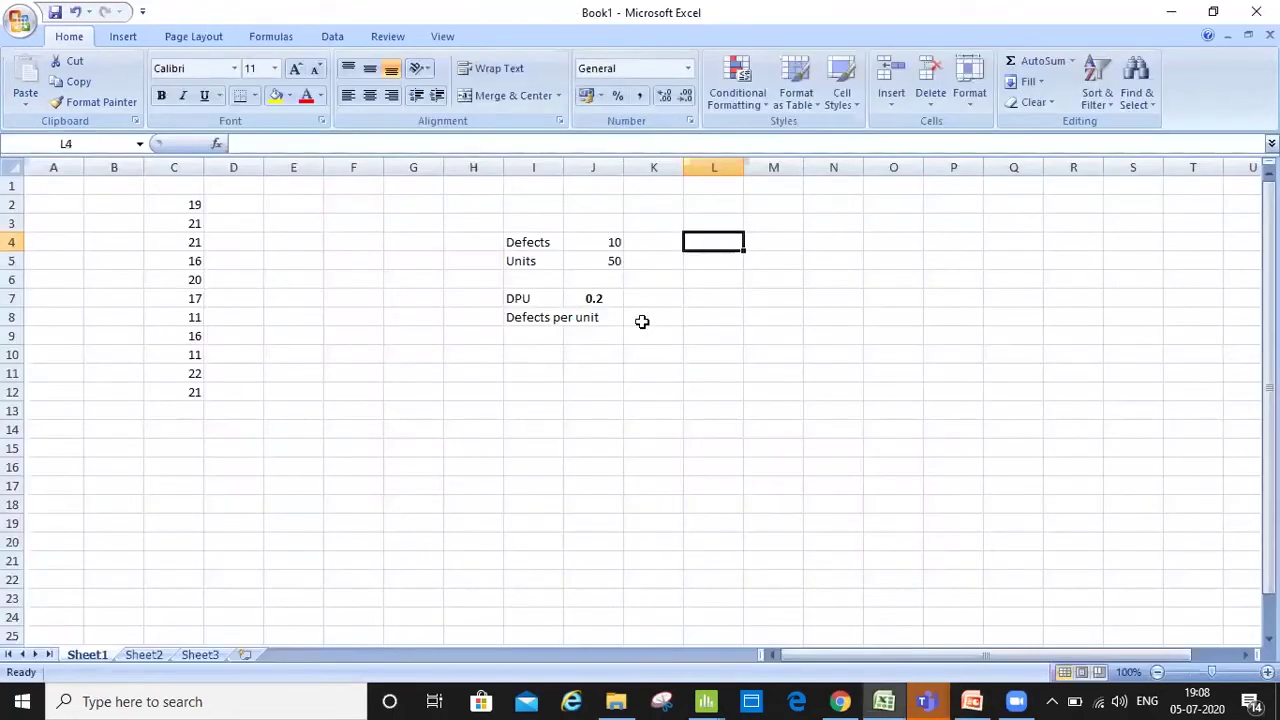
{"action": "type", "text": "Defects"}
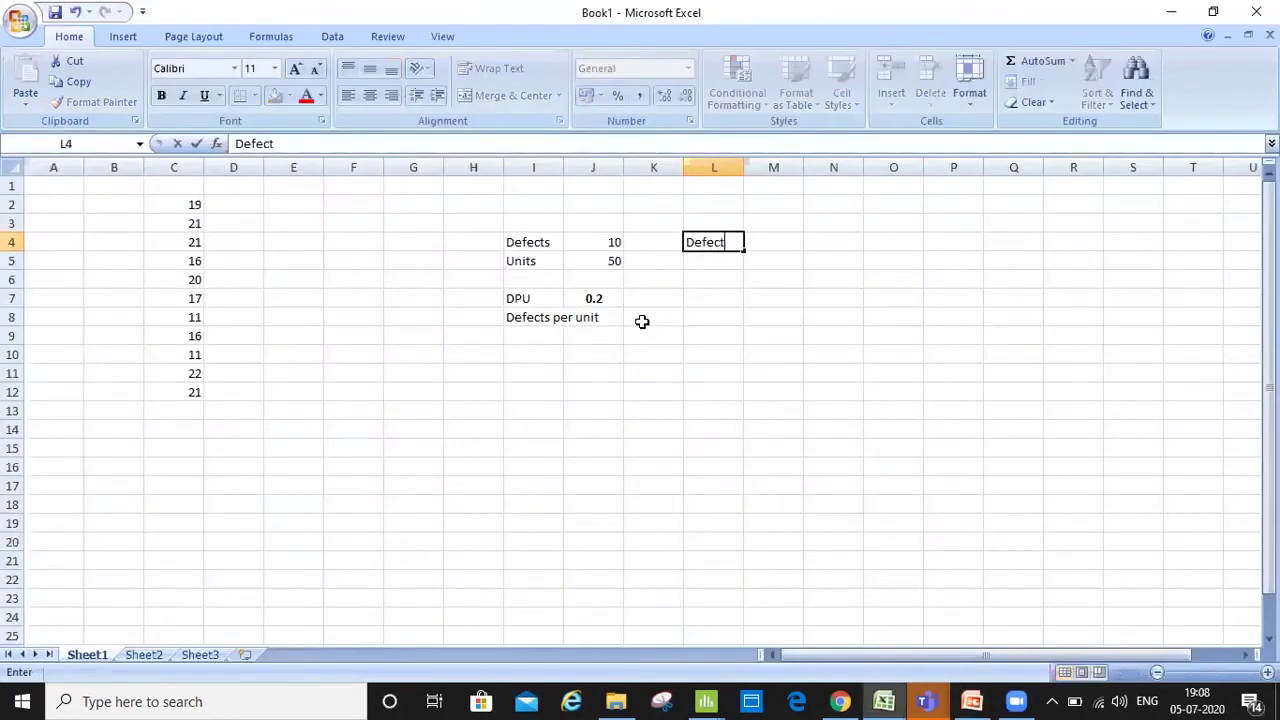
- Enter Defects 10 and Units 50 in L4:M5
{"action": "key", "text": "Tab"}
{"action": "type", "text": "10"}
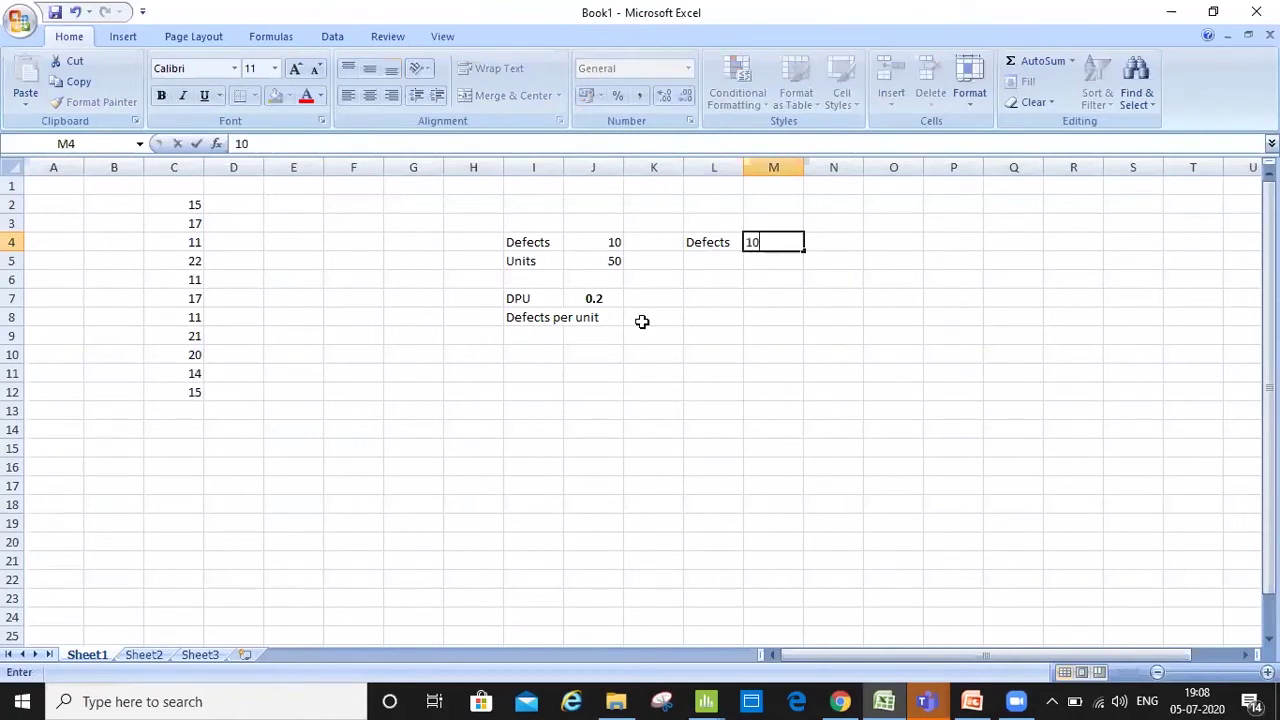
{"action": "key", "text": "Return"}
{"action": "type", "text": "Units"}
{"action": "key", "text": "Tab"}
{"action": "type", "text": "50"}
{"action": "key", "text": "Return"}
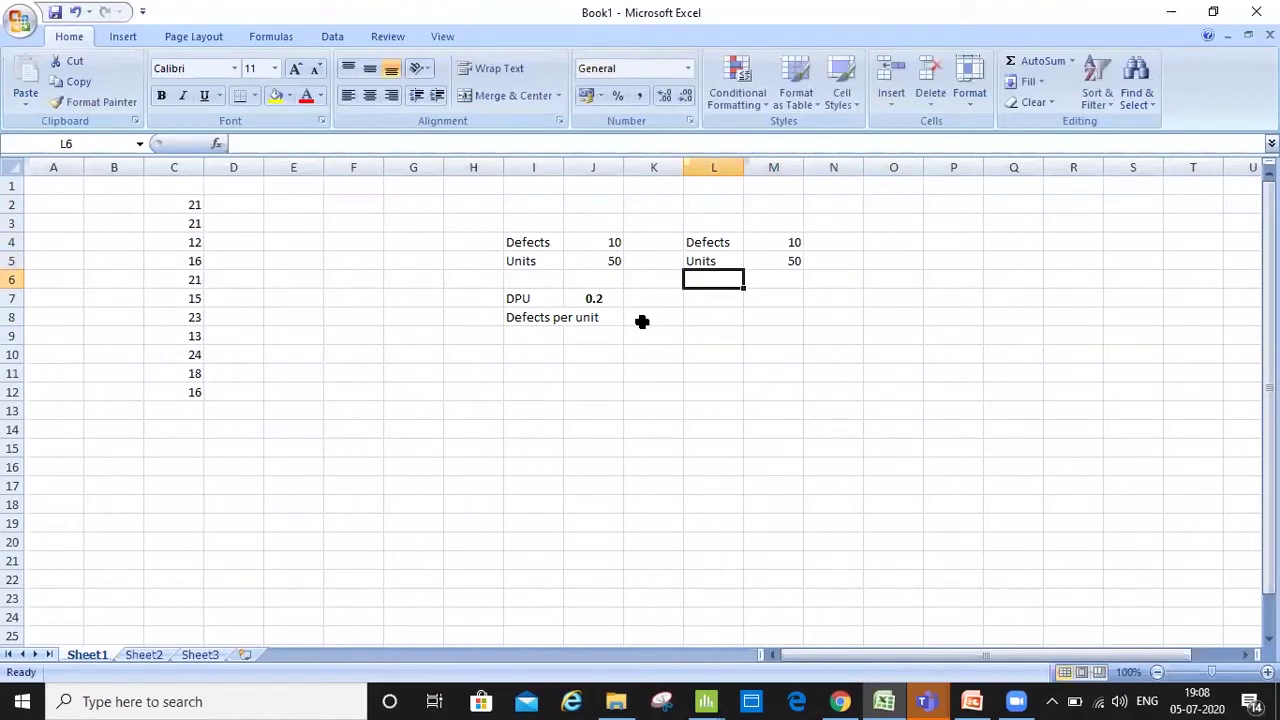
- Add 'Opporunties' with value 10 in L6:M6 and autofit column L to the label
{"action": "type", "text": "Oppo"}
{"action": "key", "text": "BackSpace"}
{"action": "type", "text": "orunties"}
{"action": "key", "text": "Return"}
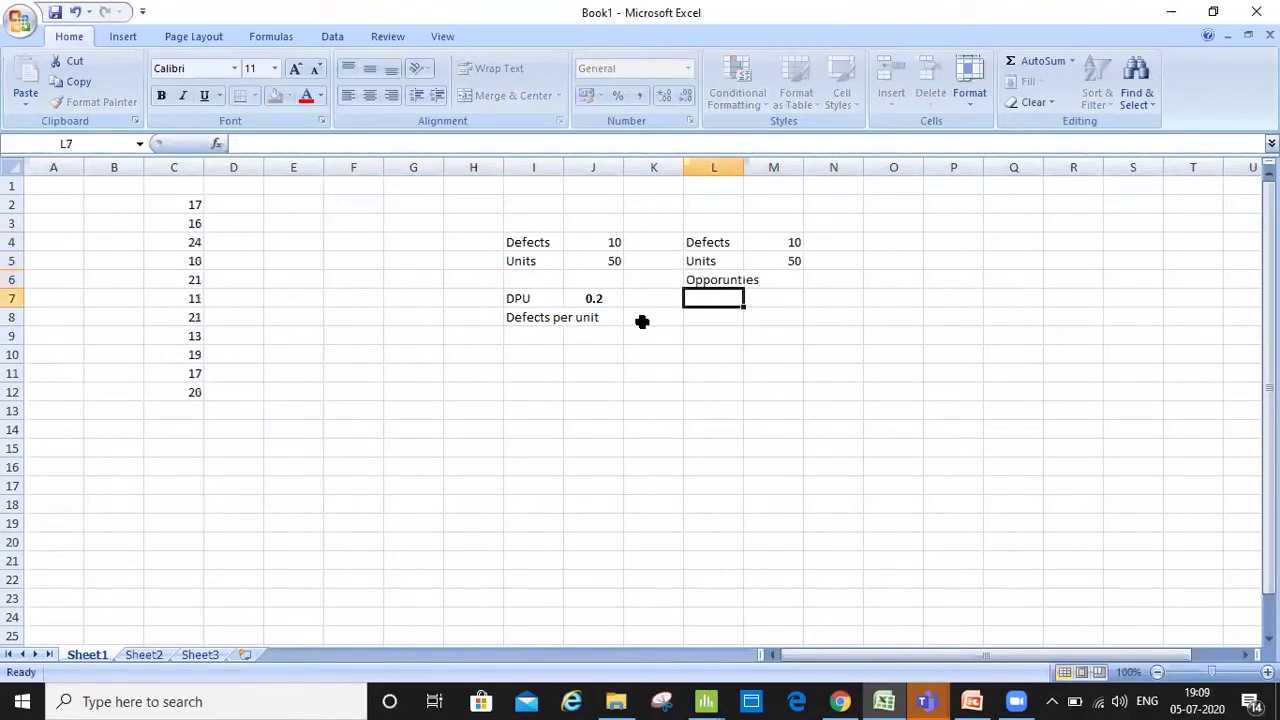
{"action": "key", "text": "Up"}
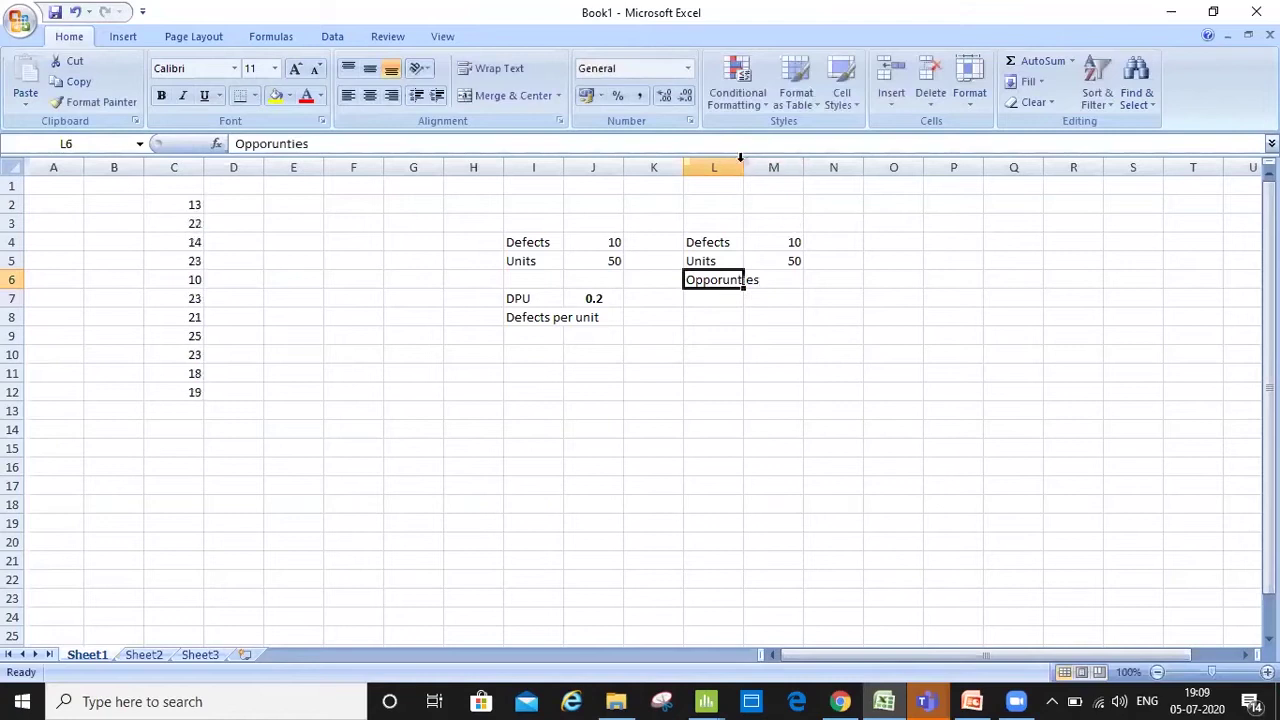
{"action": "double_click", "coordinate": [742, 160]}
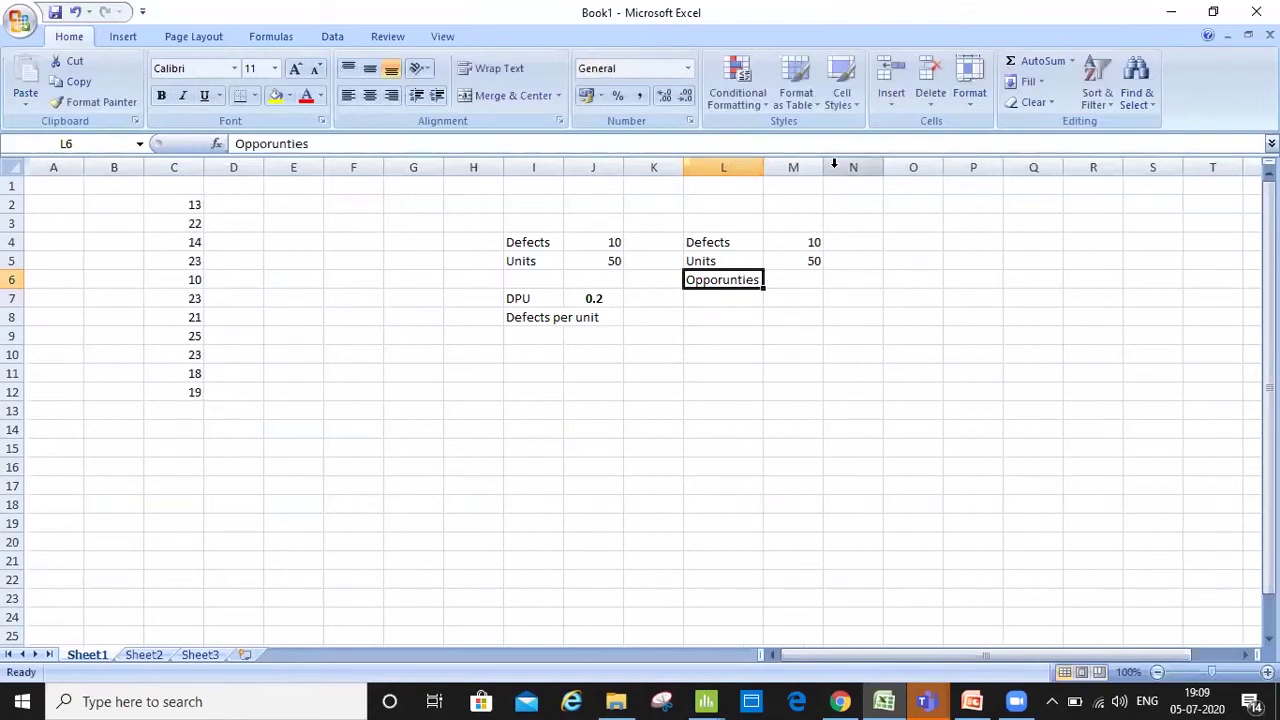
{"action": "left_click", "coordinate": [820, 284]}
{"action": "type", "text": "10"}
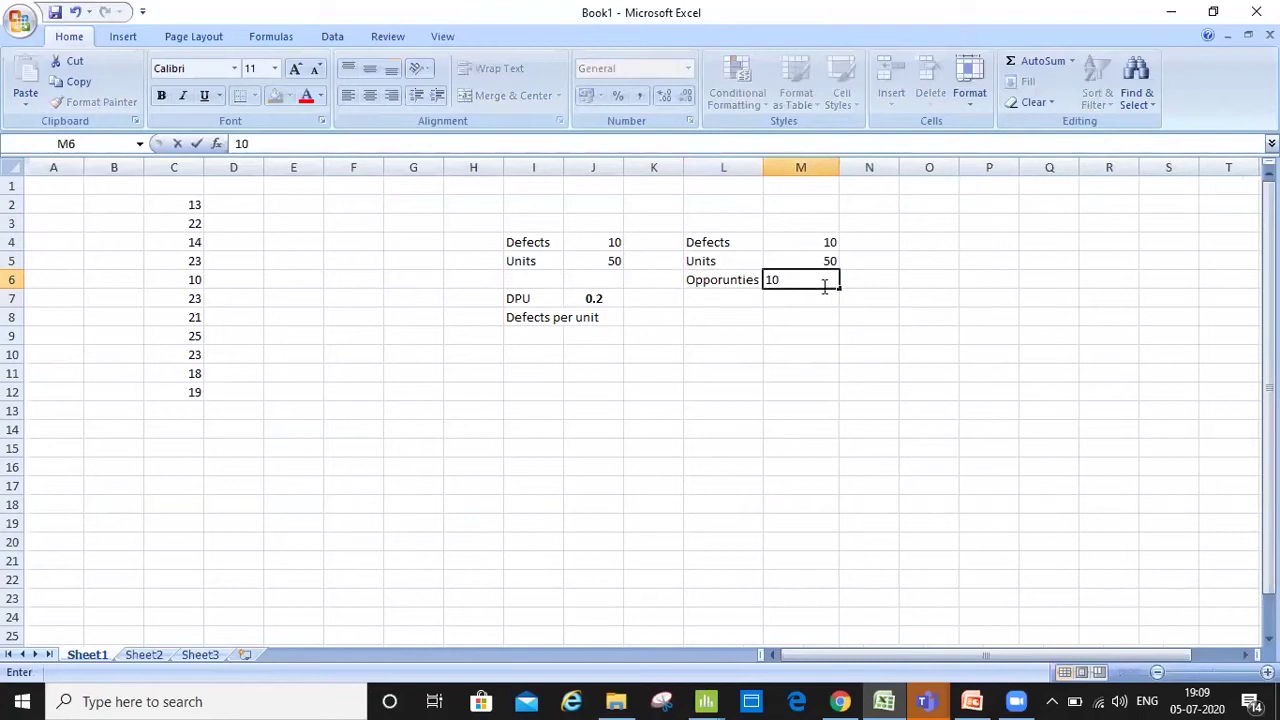
{"action": "key", "text": "Return"}
{"action": "key", "text": "Left"}
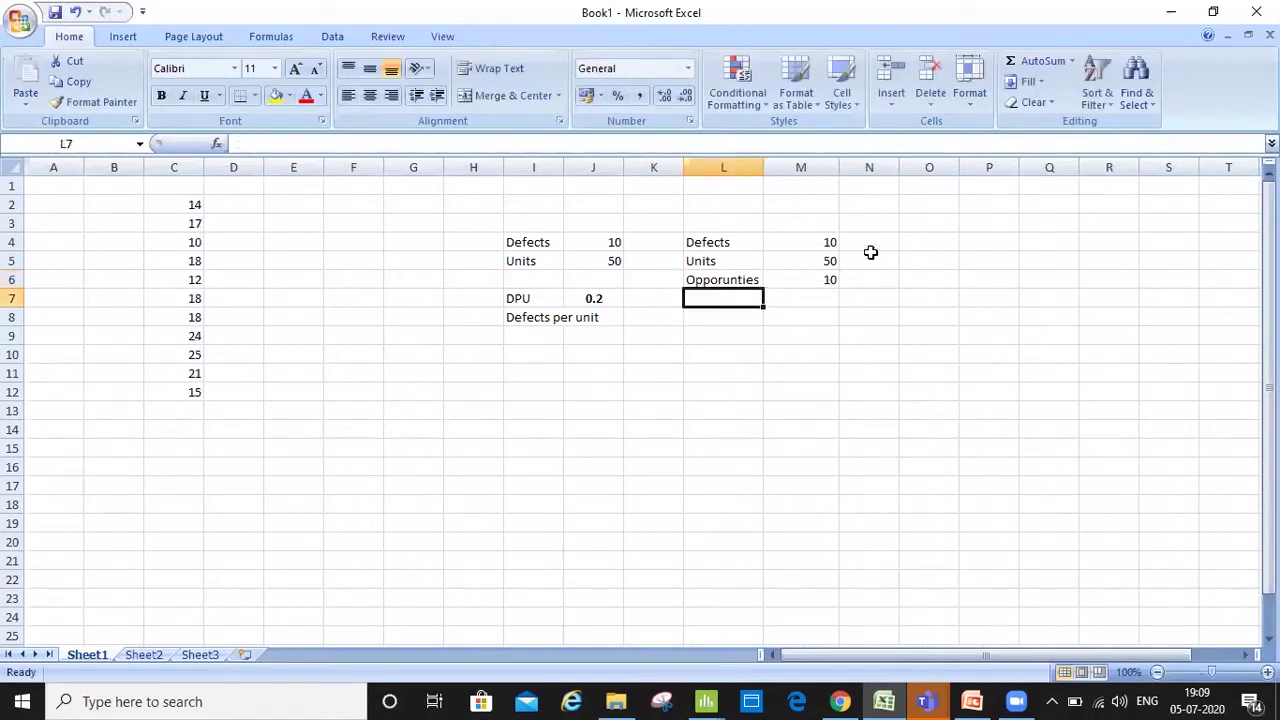
{"action": "left_click", "coordinate": [829, 262]}
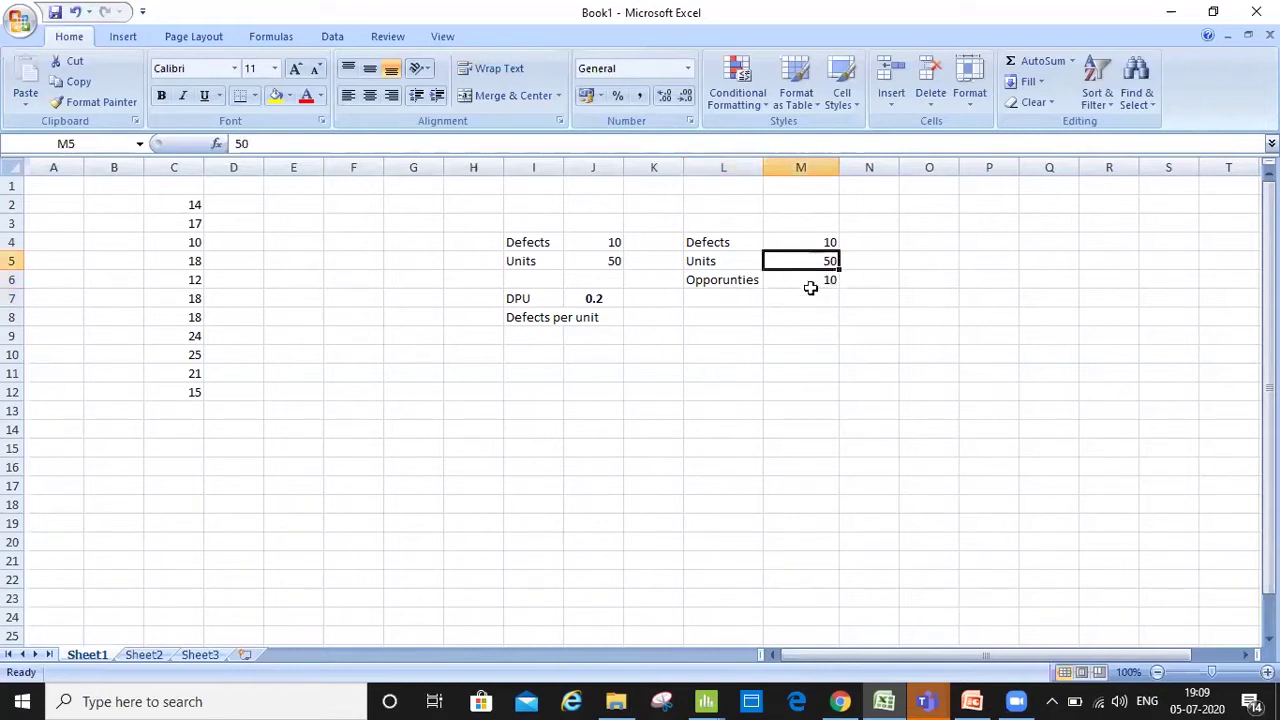
- Enter =M5*M6 in N6 to get 500 total opportunities
{"action": "left_click", "coordinate": [877, 280]}
{"action": "type", "text": "="}
{"action": "key", "text": "Up"}
{"action": "key", "text": "Left"}
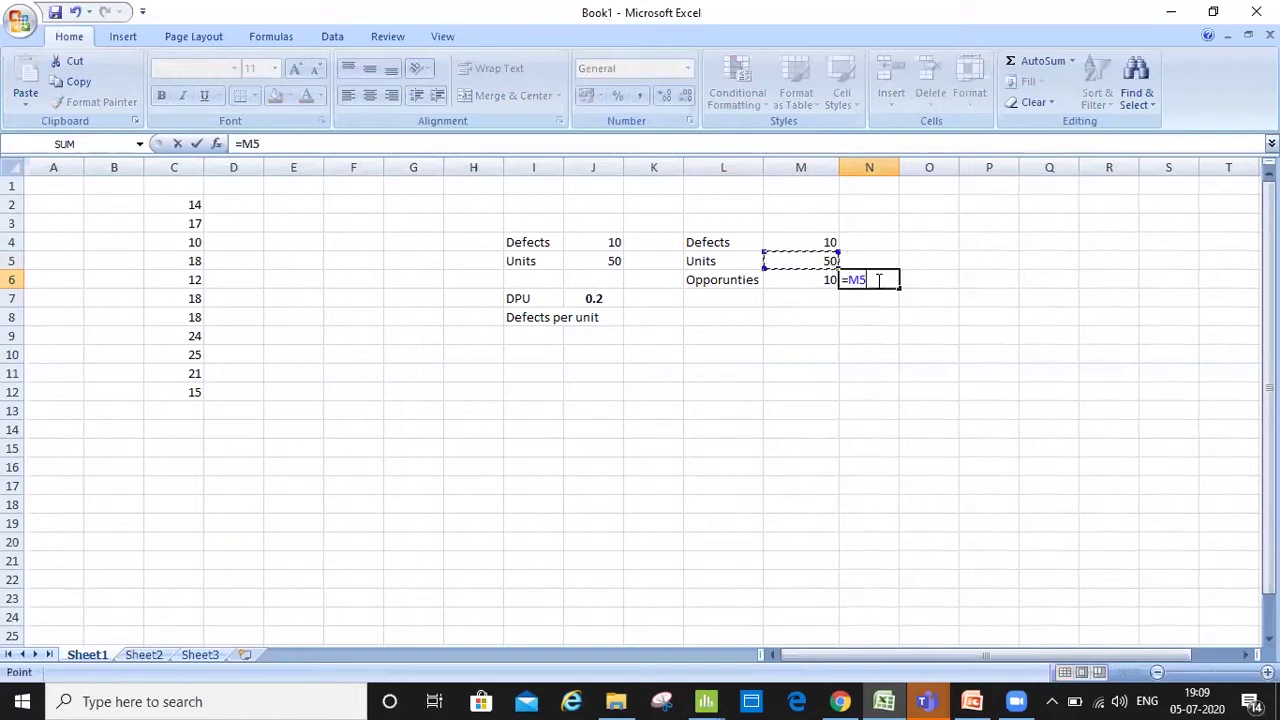
{"action": "type", "text": "*"}
{"action": "left_click", "coordinate": [818, 279]}
{"action": "key", "text": "Return"}
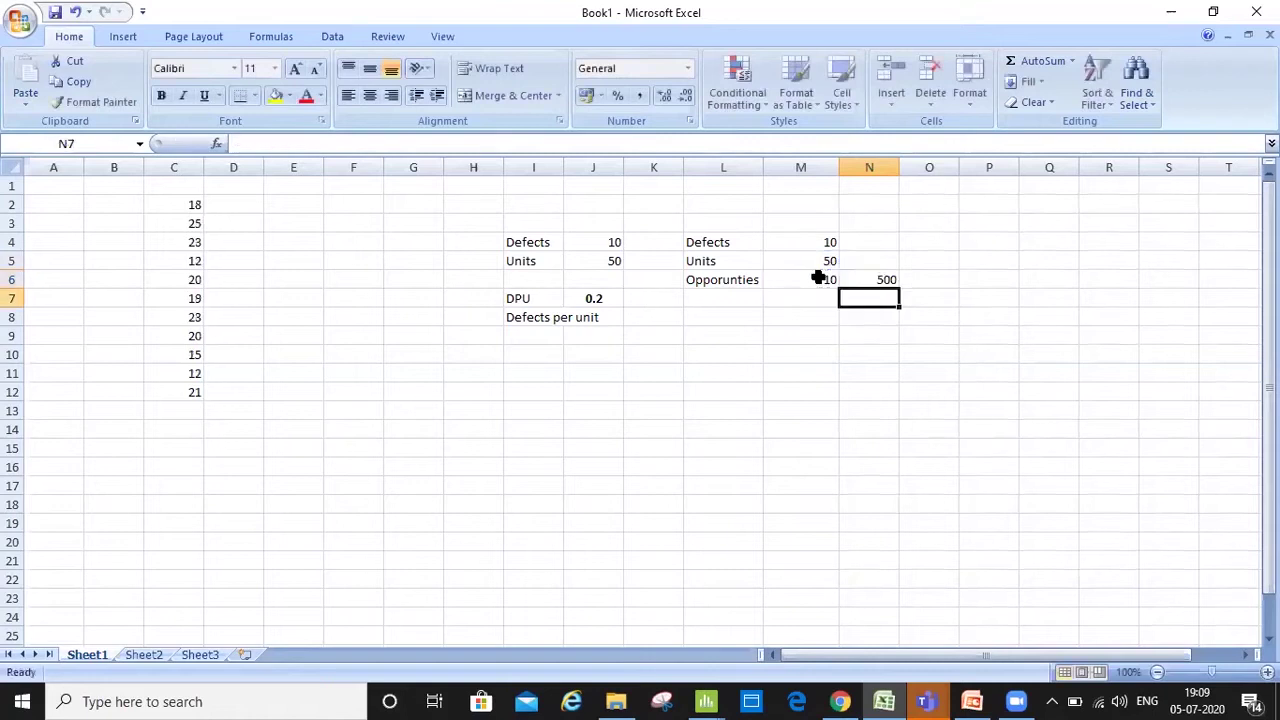
- Type the label 'Total Opporuntiy' in O6 next to the 500 result
{"action": "key", "text": "Up"}
{"action": "key", "text": "Down"}
{"action": "key", "text": "Up"}
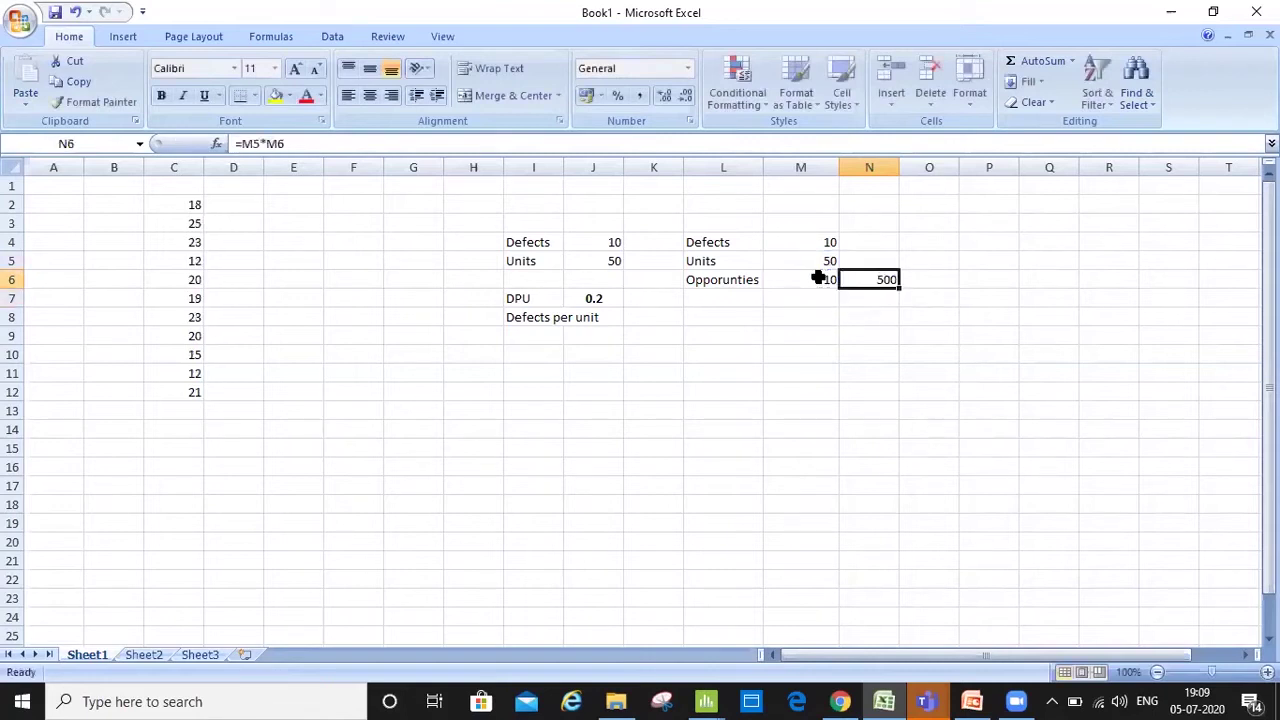
{"action": "key", "text": "Right"}
{"action": "type", "text": "Total O"}
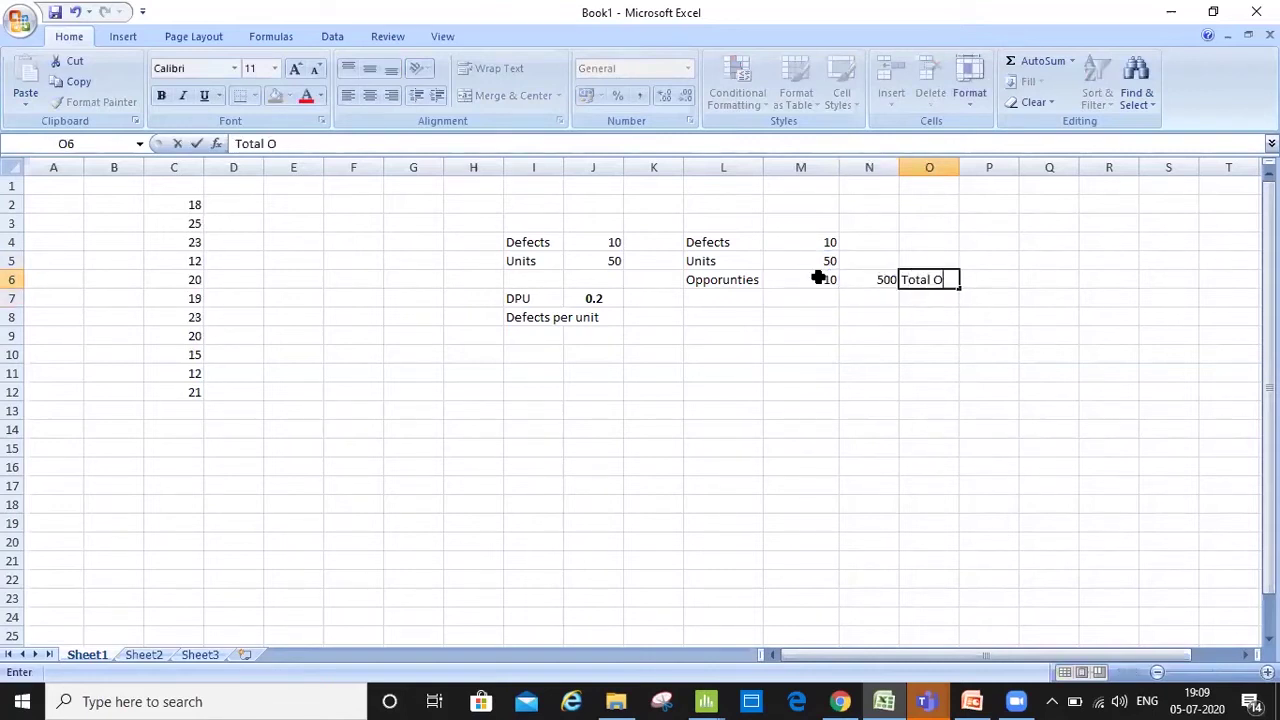
{"action": "type", "text": "pporuntiy"}
{"action": "key", "text": "Return"}
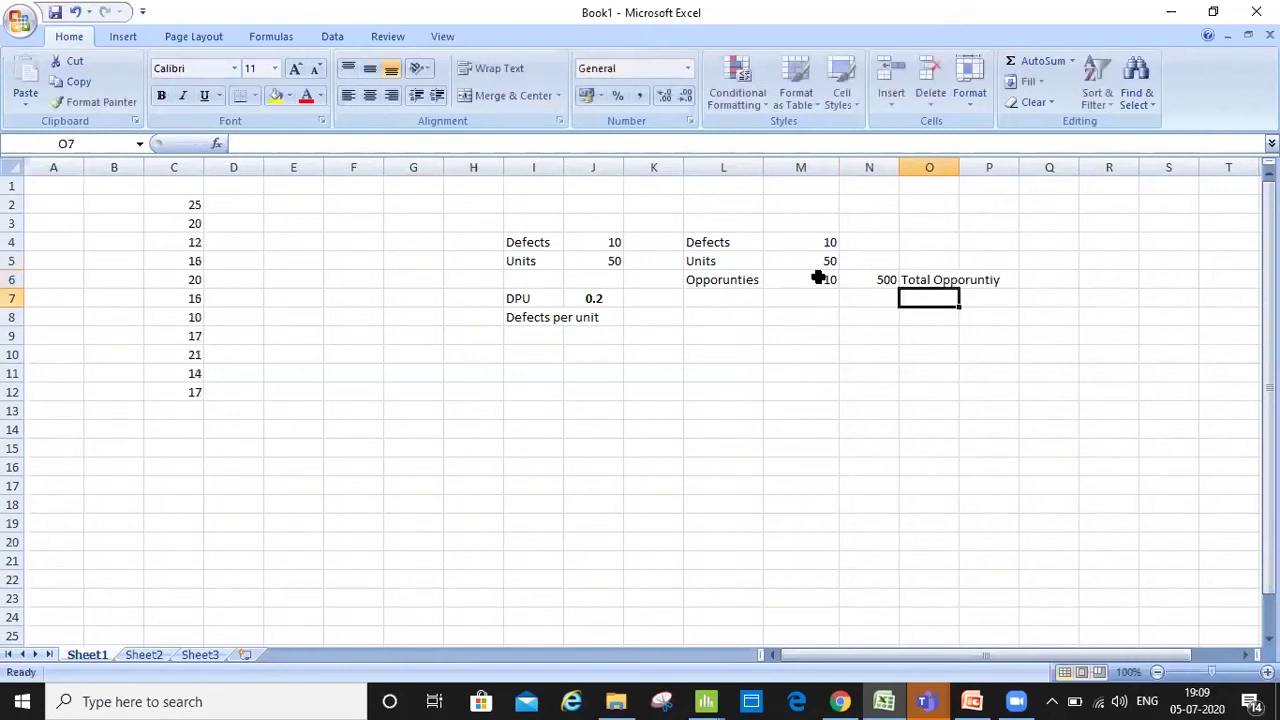
{"action": "left_click", "coordinate": [524, 303]}
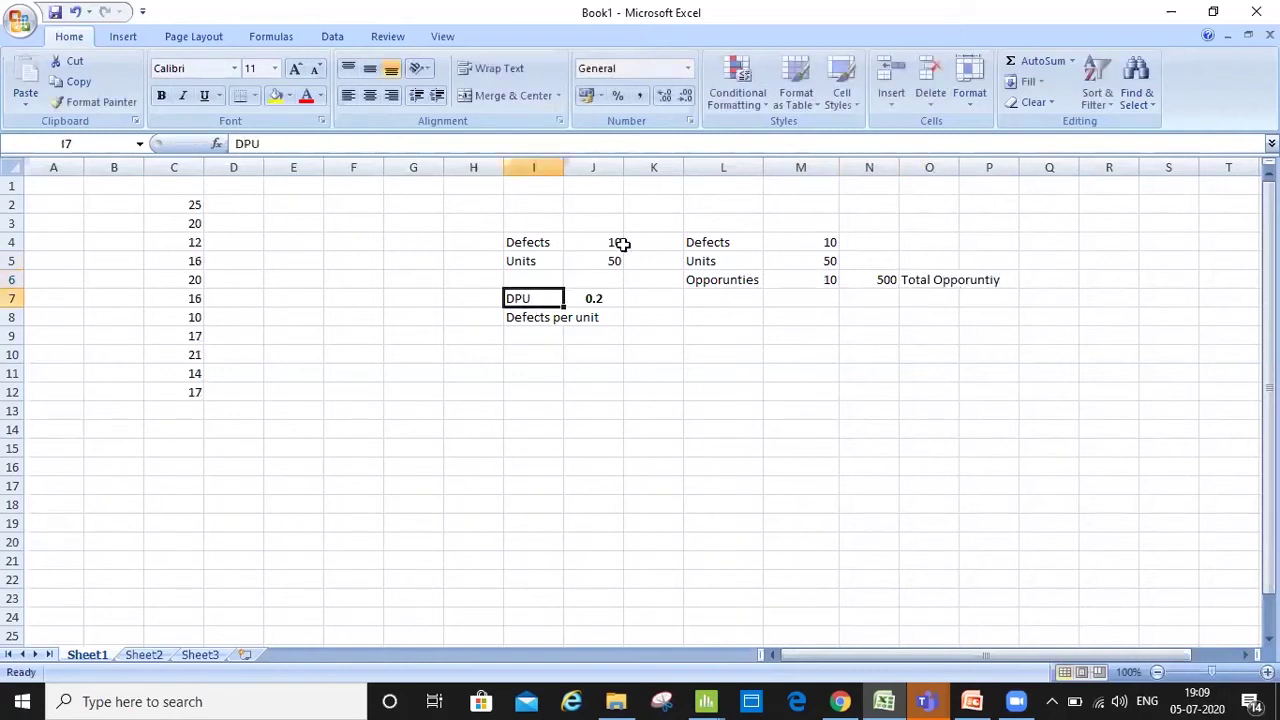
{"action": "left_click", "coordinate": [612, 260]}
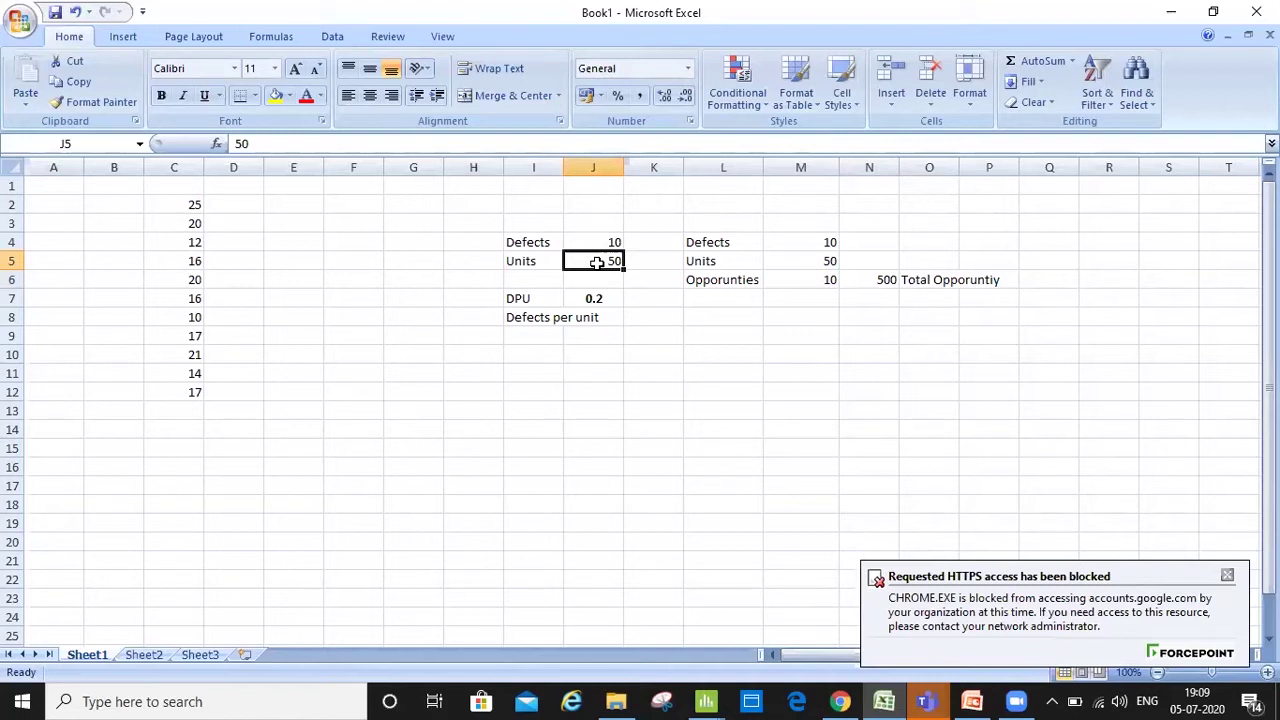
{"action": "left_click", "coordinate": [826, 262]}
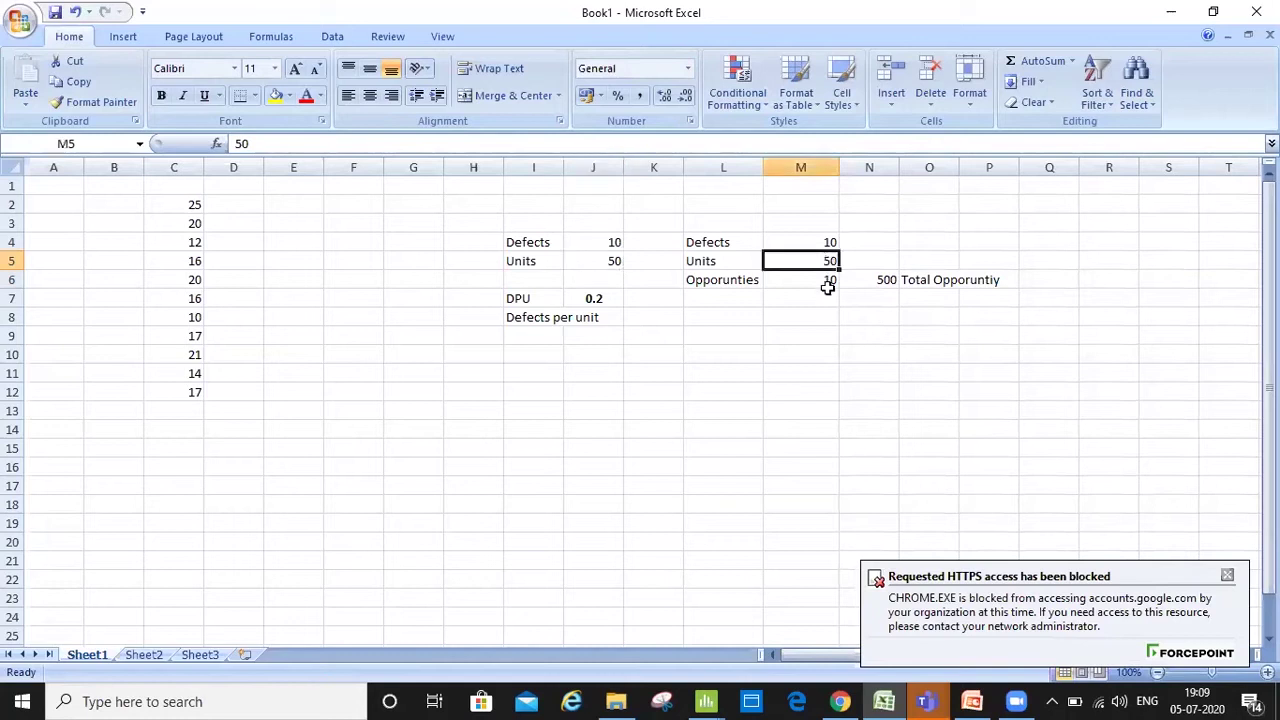
{"action": "left_click", "coordinate": [828, 285]}
{"action": "left_click_drag", "start_coordinate": [830, 261], "coordinate": [829, 278]}
{"action": "left_click", "coordinate": [828, 242]}
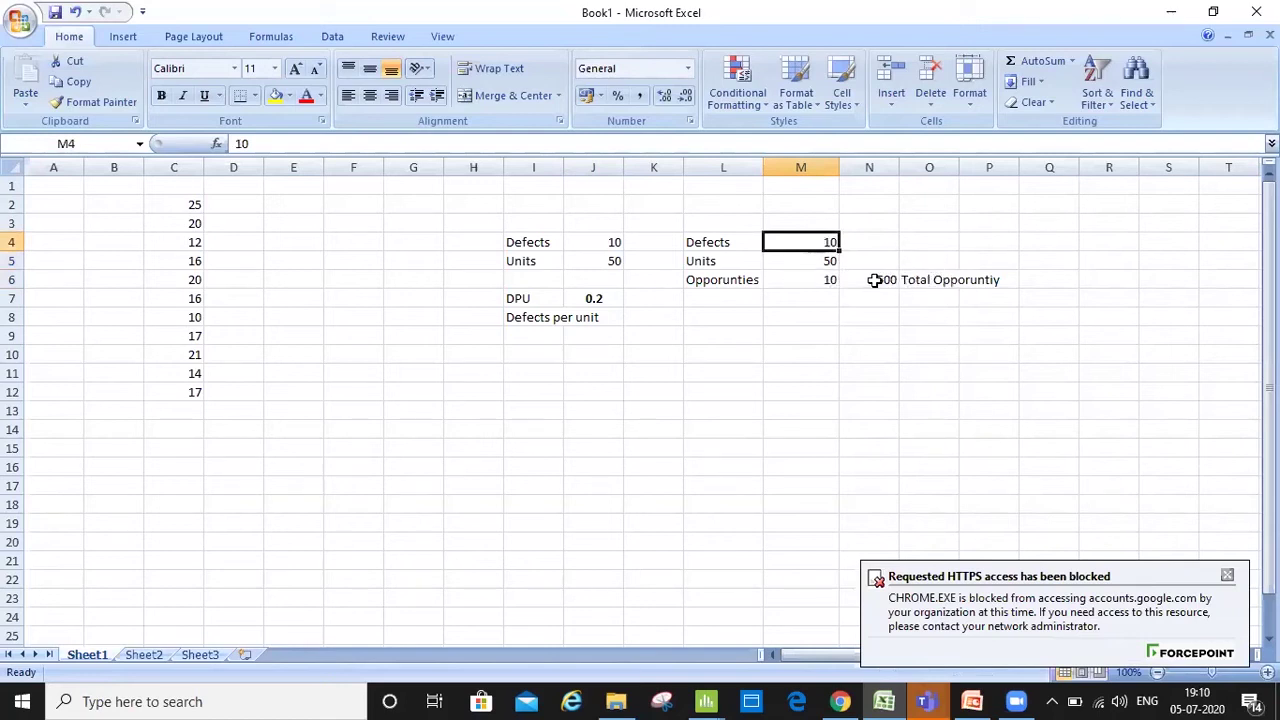
{"action": "left_click", "coordinate": [816, 261]}
{"action": "left_click", "coordinate": [823, 283]}
{"action": "left_click", "coordinate": [826, 261]}
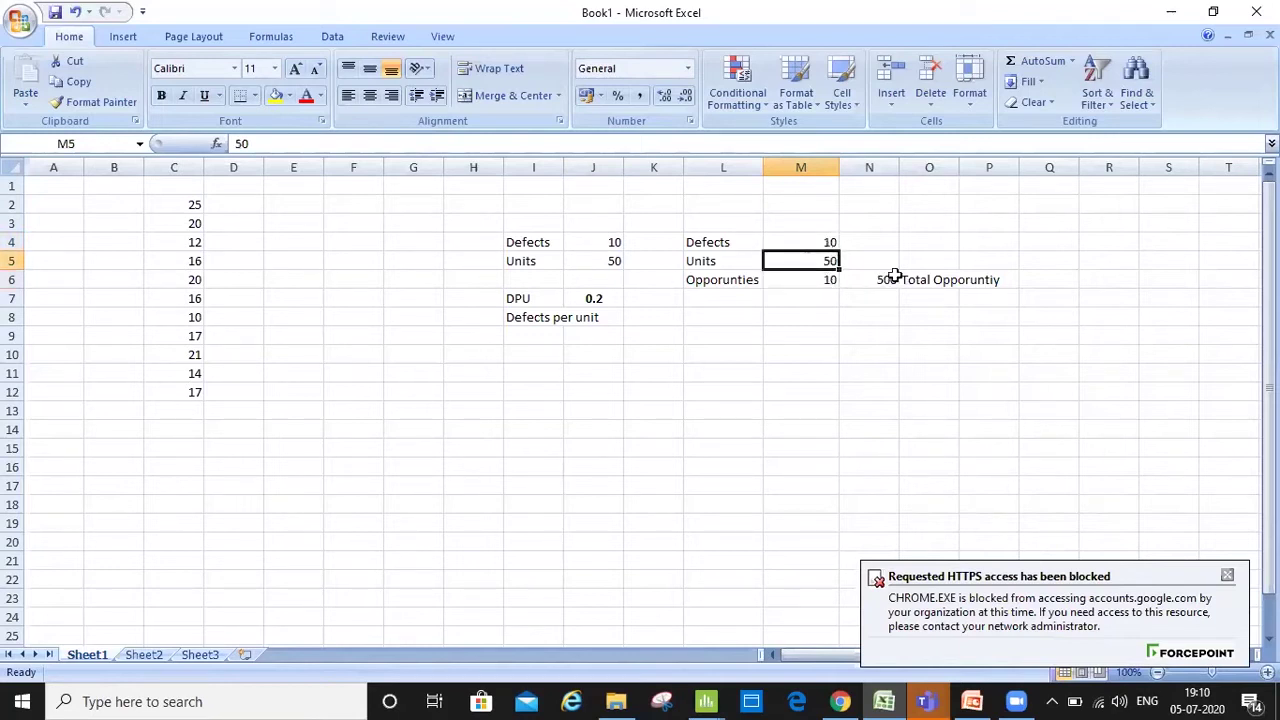
{"action": "left_click", "coordinate": [732, 315]}
- Type DPO in L8 and enter =M4/N6 in M8
{"action": "type", "text": "DPO"}
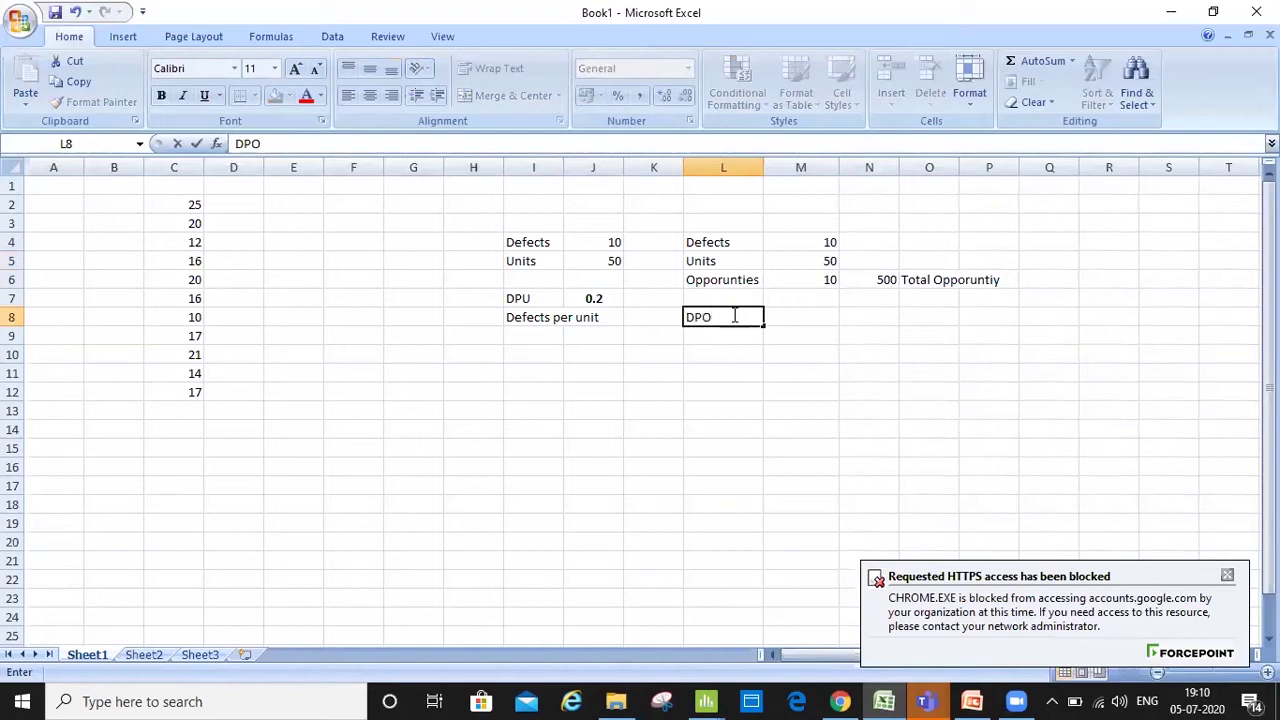
{"action": "key", "text": "Tab"}
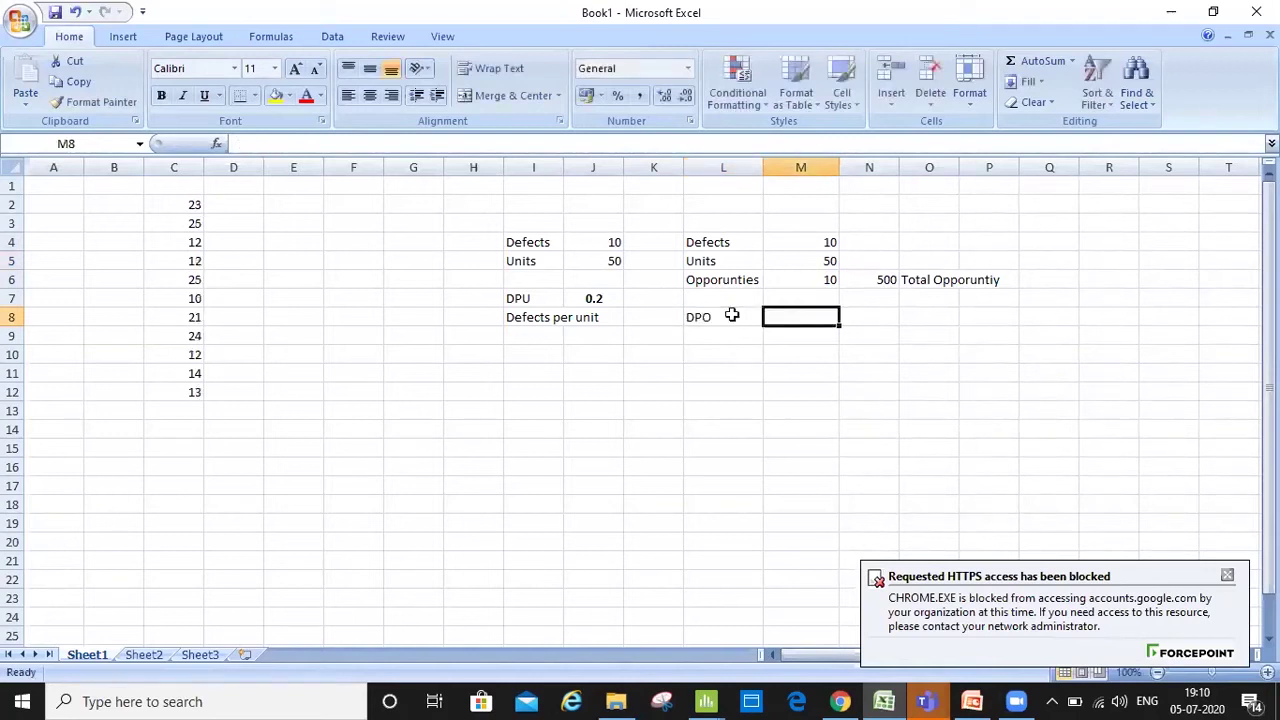
{"action": "type", "text": "="}
{"action": "key", "text": "Up"}
{"action": "key", "text": "Up"}
{"action": "key", "text": "Up"}
{"action": "key", "text": "Up"}
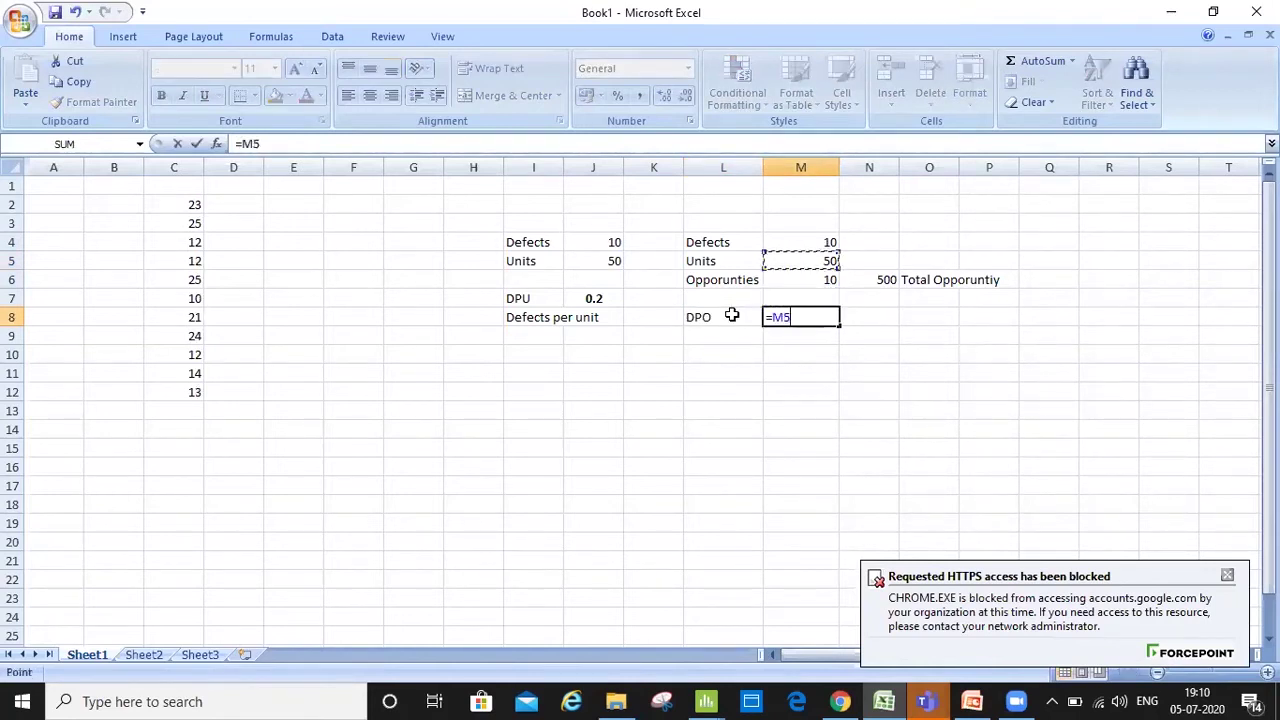
{"action": "type", "text": "/"}
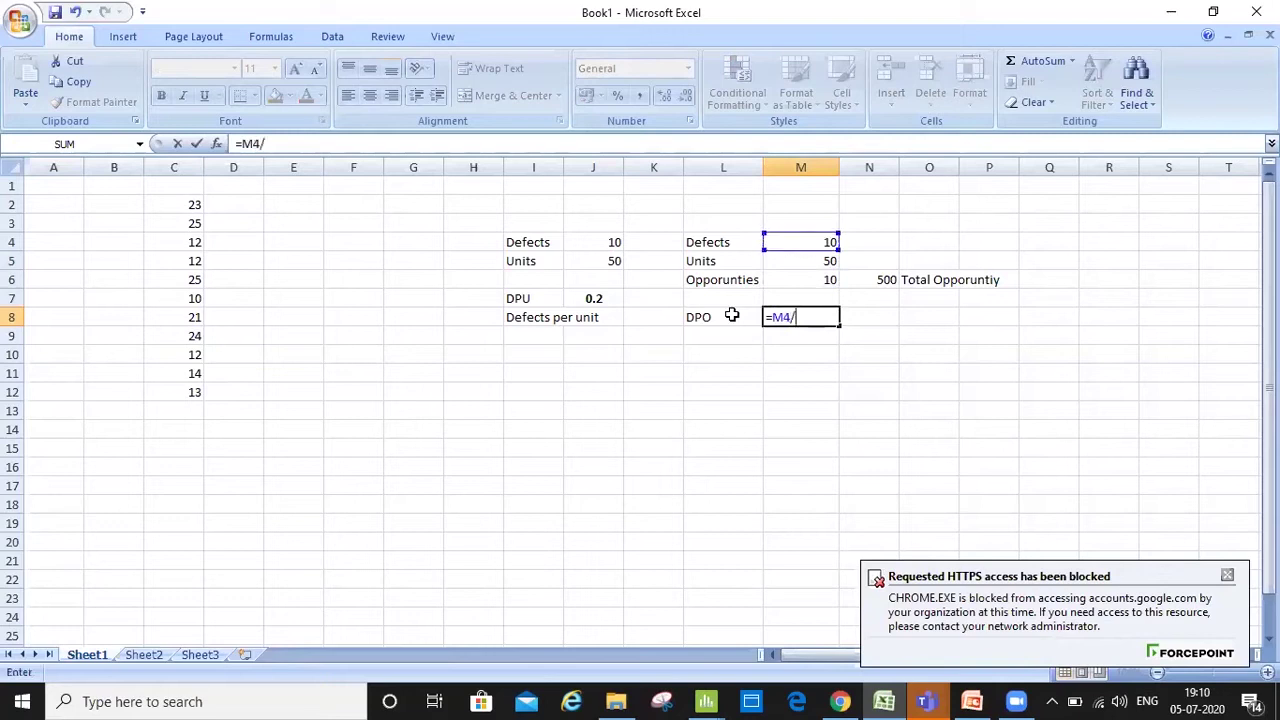
{"action": "left_click", "coordinate": [882, 280]}
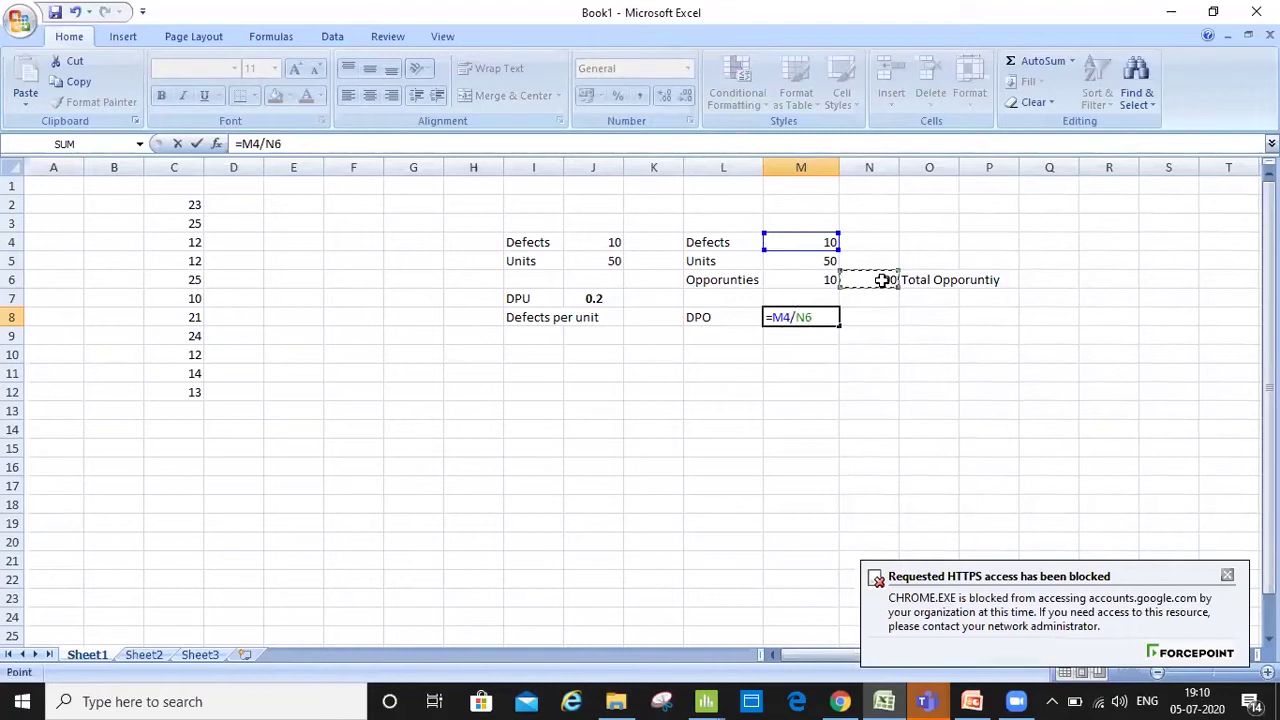
{"action": "key", "text": "ctrl+Return"}
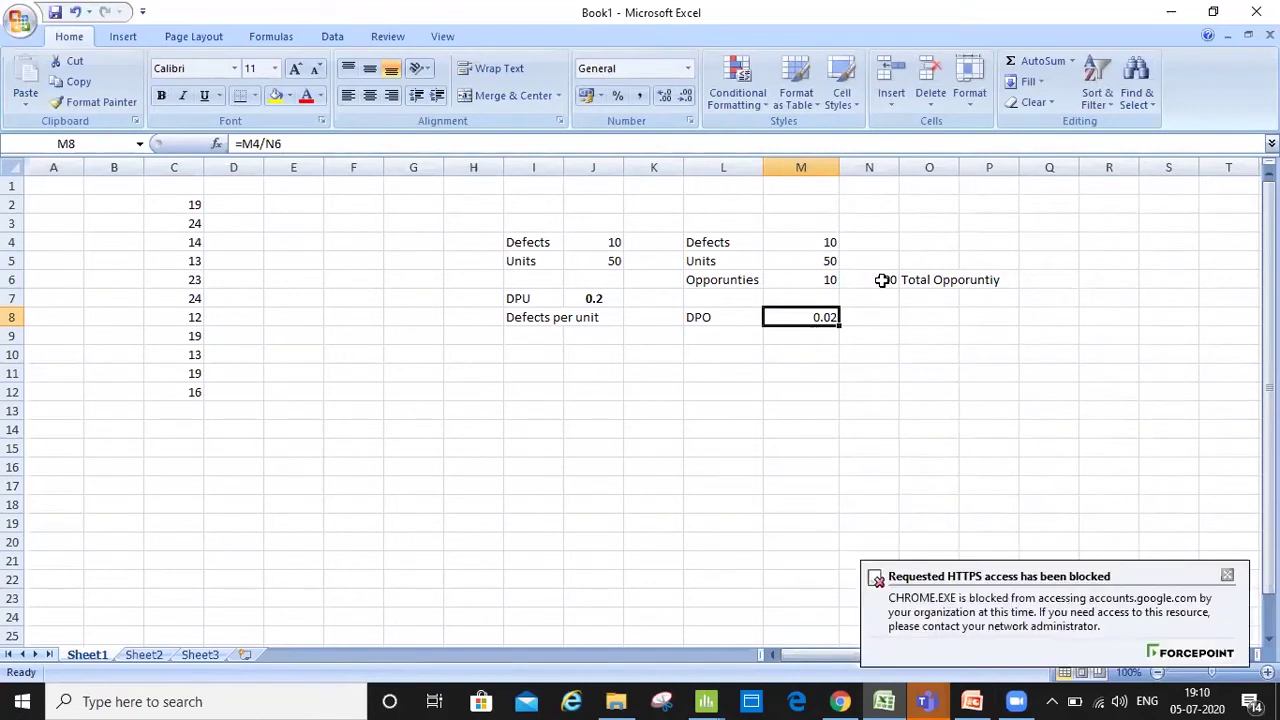
- Dismiss the blocked-access notification, review M6, N6, M8 and L8, and select L11
{"action": "left_click", "coordinate": [1227, 575]}
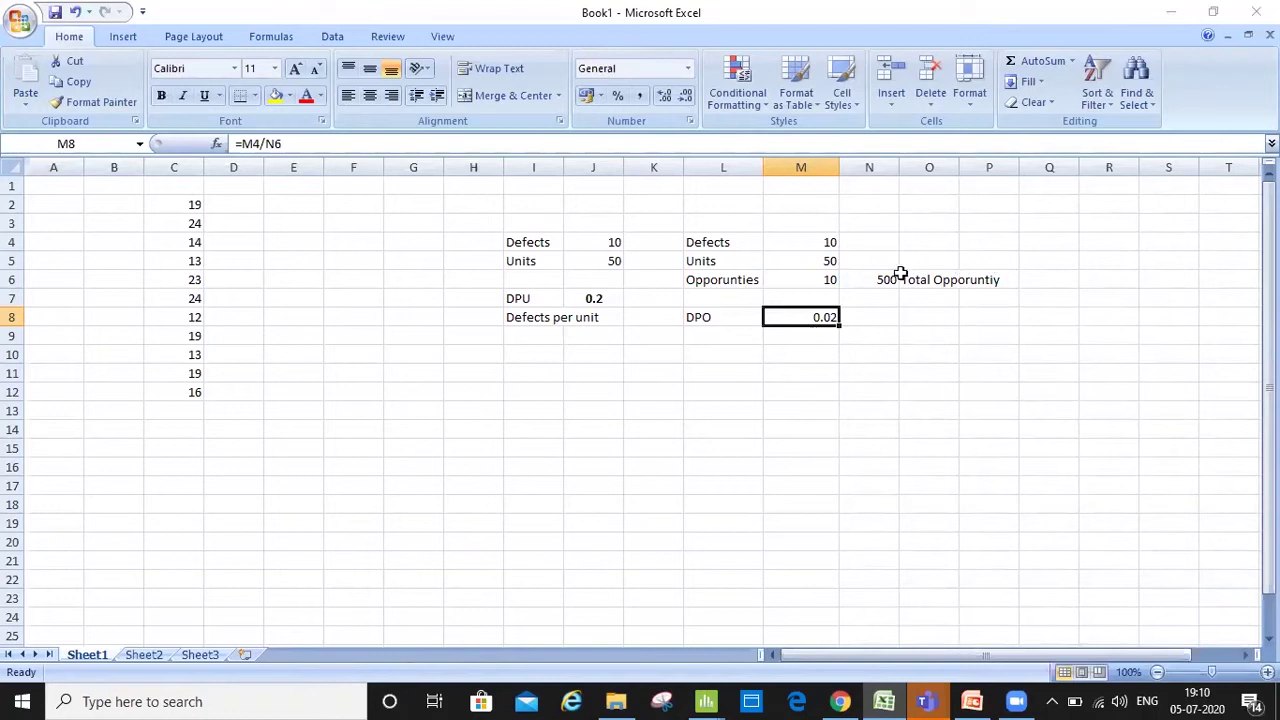
{"action": "left_click", "coordinate": [836, 279]}
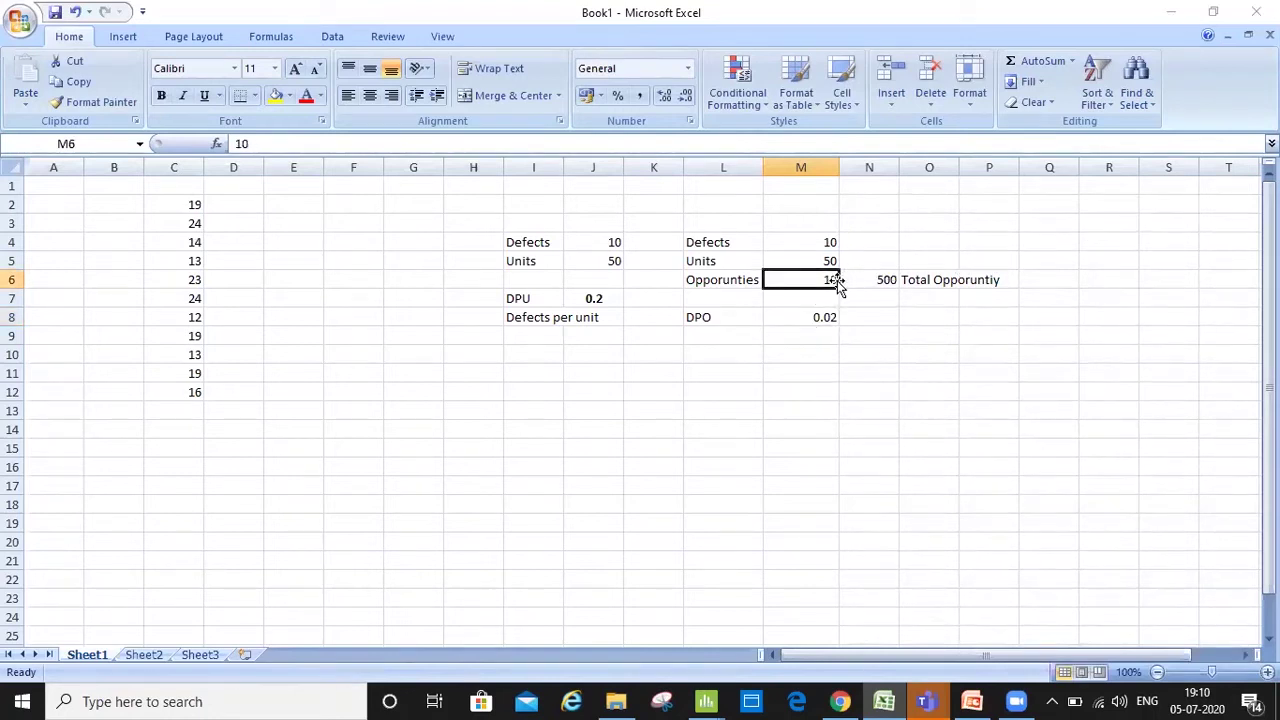
{"action": "left_click", "coordinate": [889, 286]}
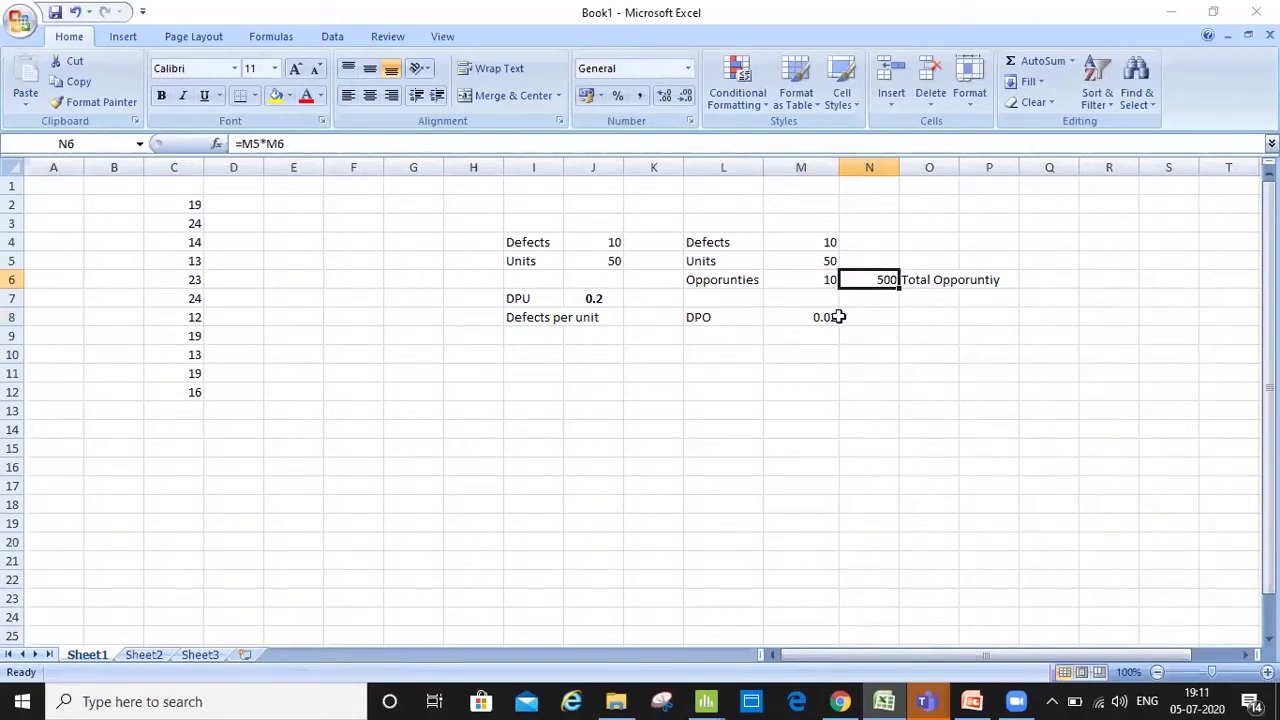
{"action": "left_click", "coordinate": [805, 318]}
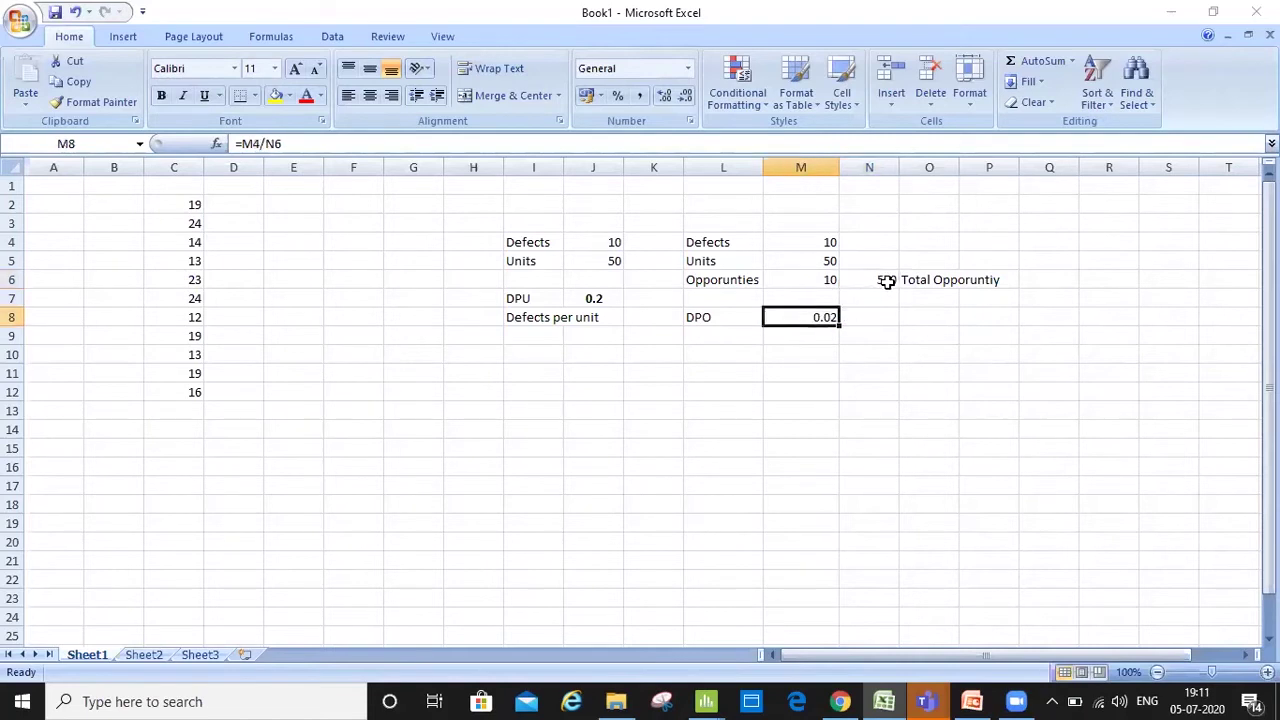
{"action": "left_click", "coordinate": [718, 317]}
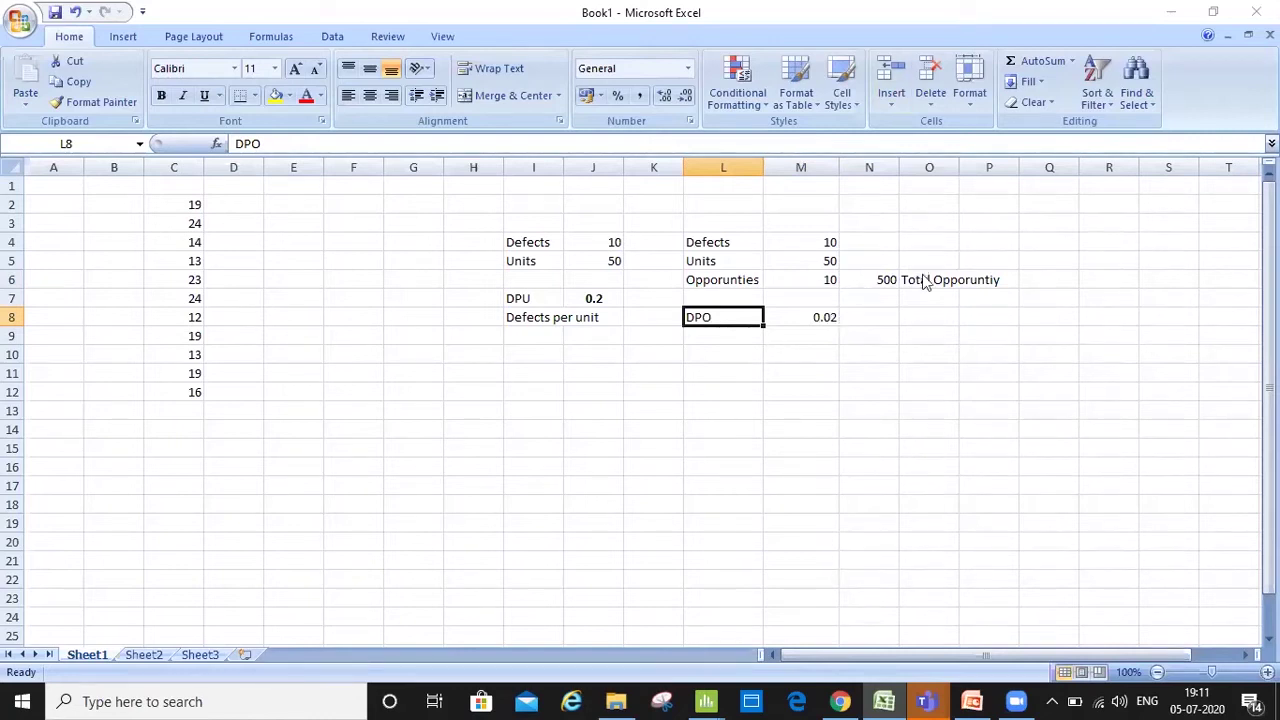
{"action": "left_click", "coordinate": [800, 354]}
{"action": "left_click", "coordinate": [711, 368]}
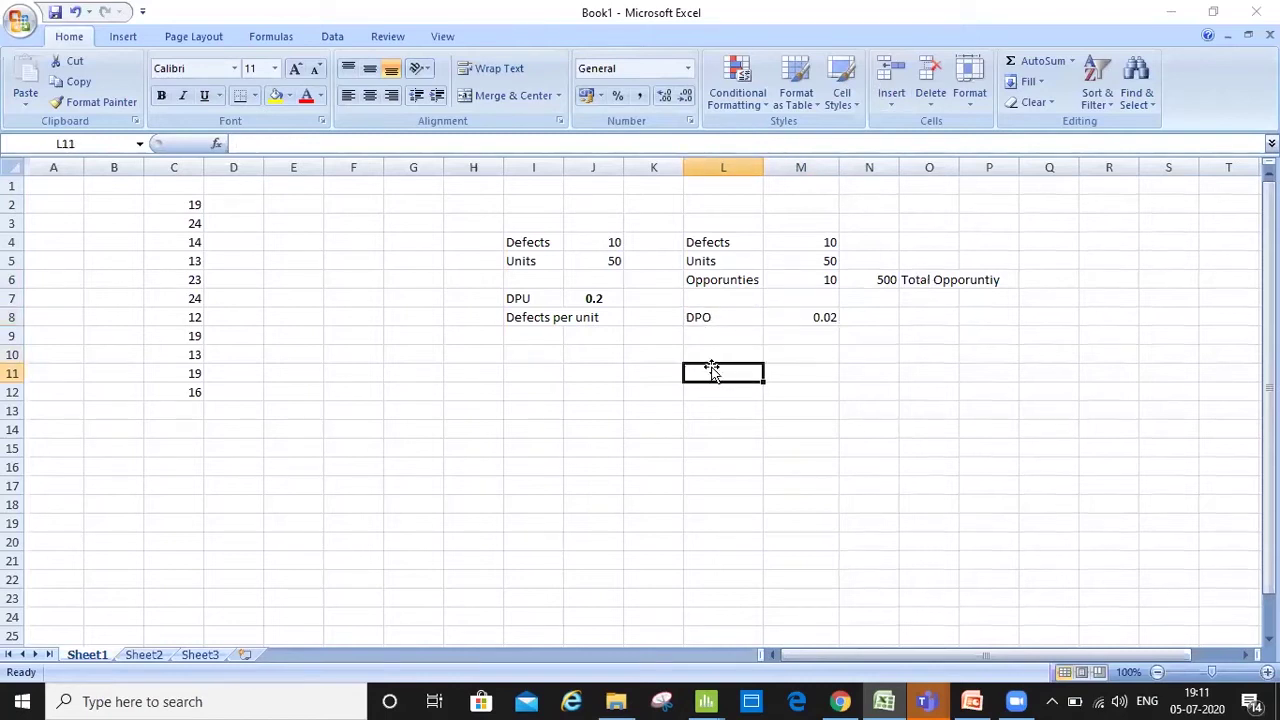
- Type the DPMO label in L11, then check the inputs, the 500 total and the DPO
{"action": "type", "text": "DPM"}
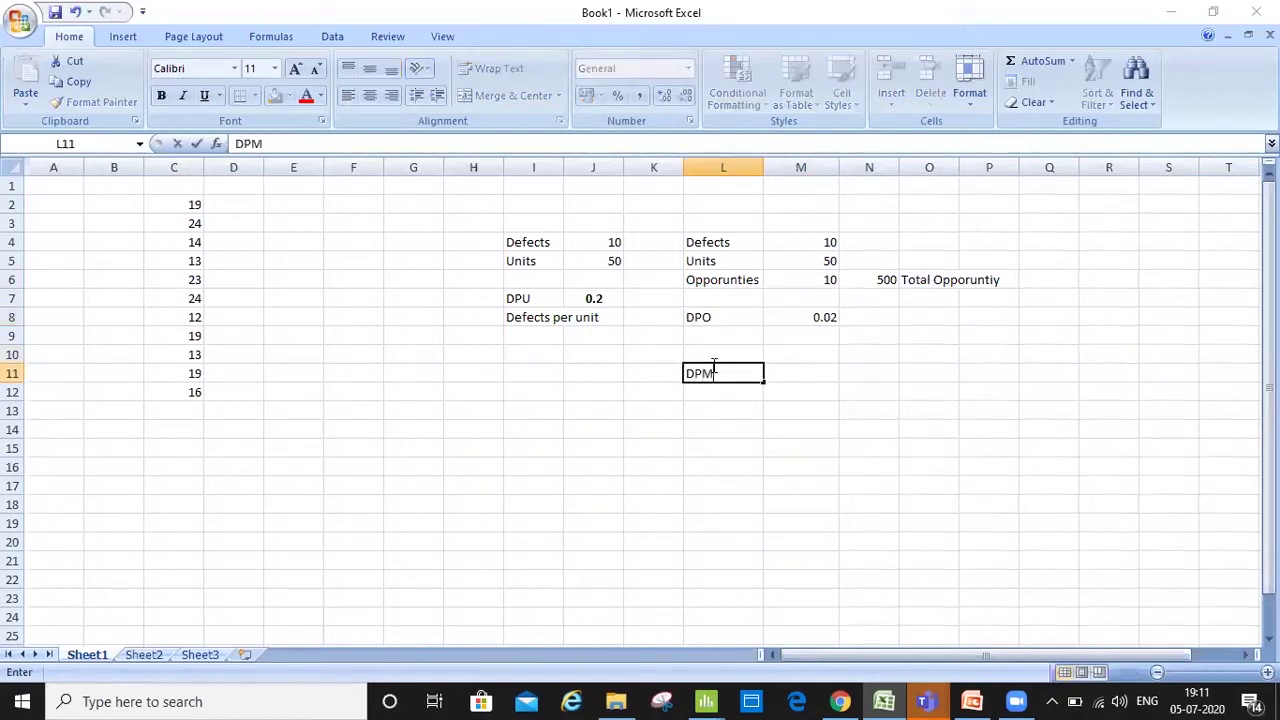
{"action": "type", "text": "O"}
{"action": "key", "text": "Return"}
{"action": "key", "text": "Up"}
{"action": "key", "text": "Up"}
{"action": "key", "text": "Up"}
{"action": "key", "text": "Up"}
{"action": "key", "text": "Up"}
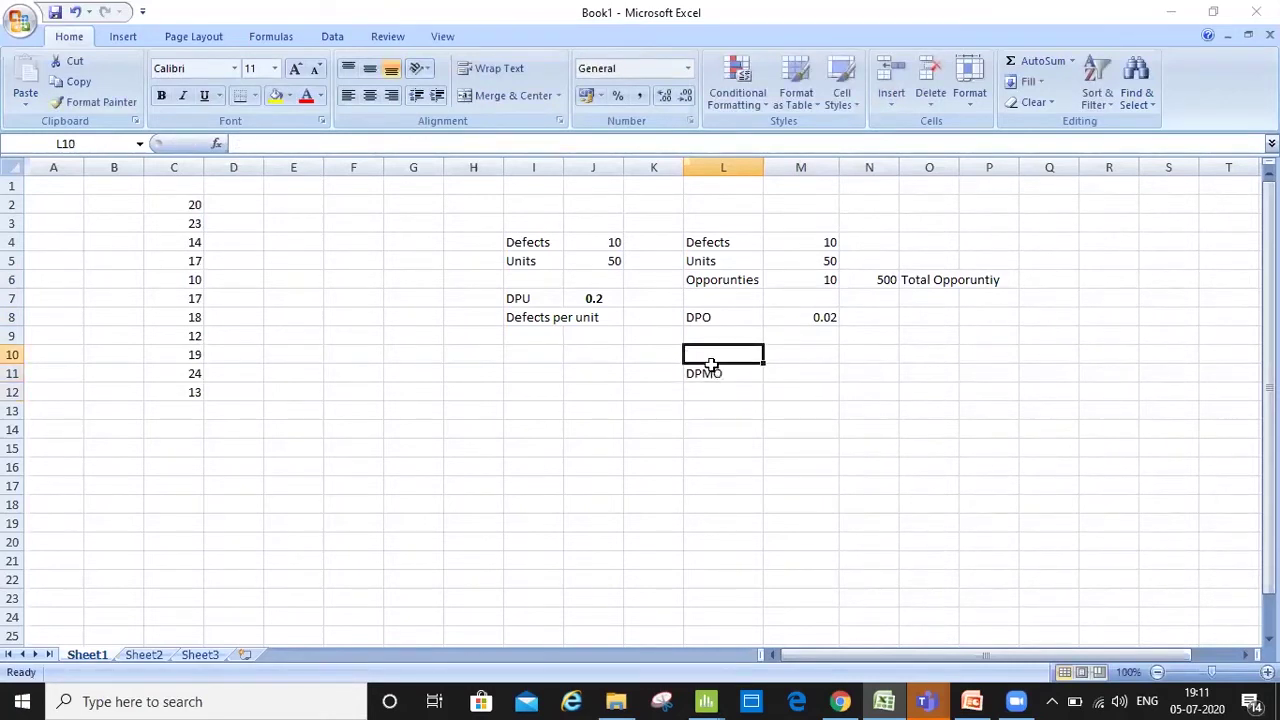
{"action": "key", "text": "Right"}
{"action": "key", "text": "Up"}
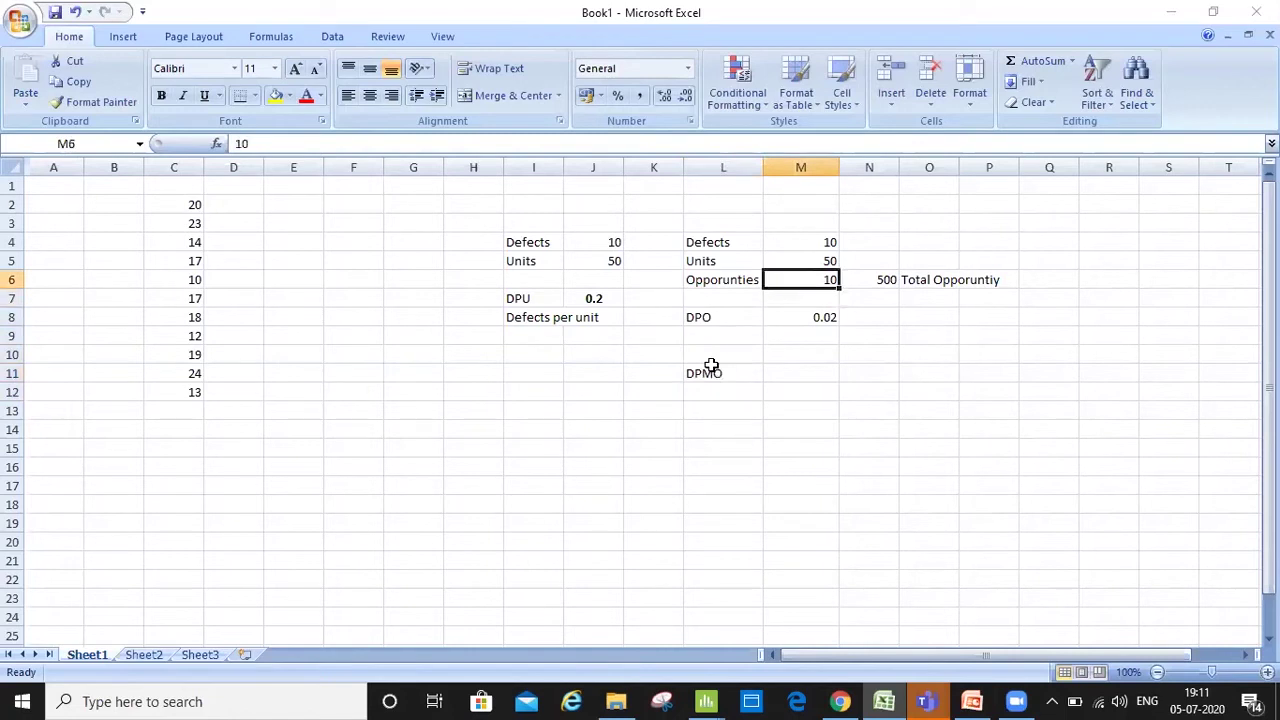
{"action": "key", "text": "Right"}
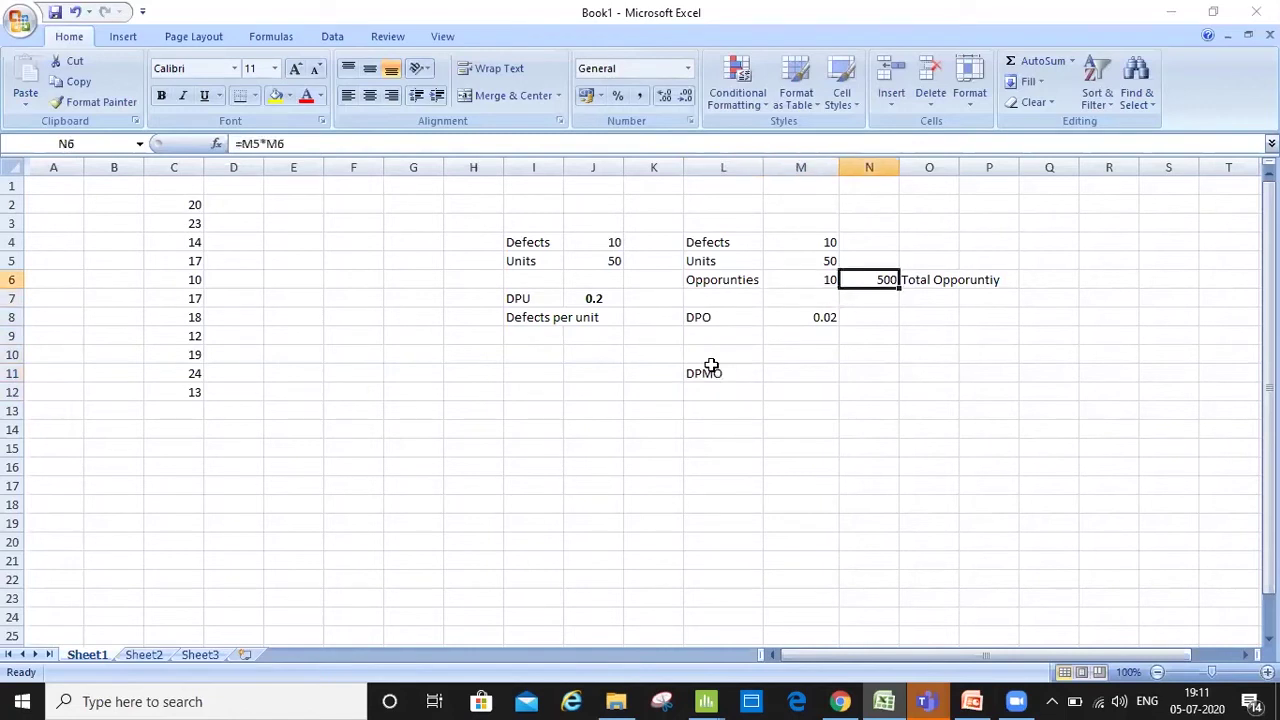
{"action": "key", "text": "Left"}
{"action": "key", "text": "Up"}
{"action": "key", "text": "Up"}
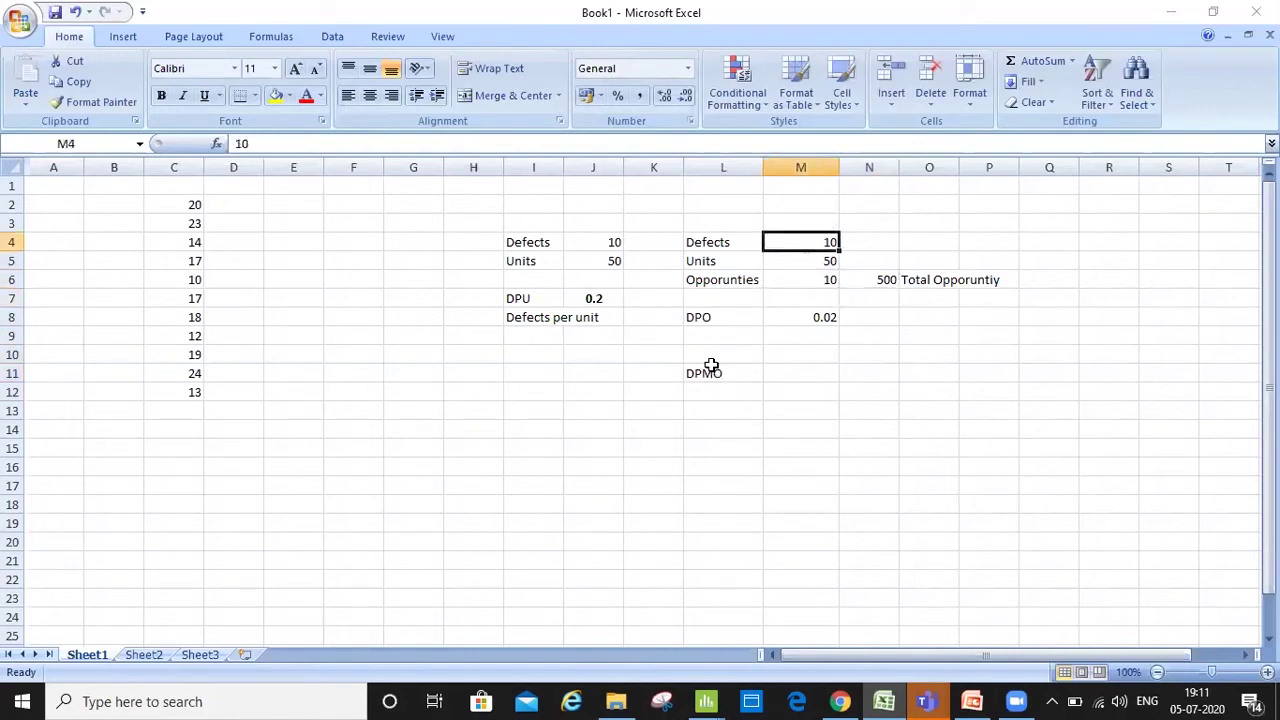
{"action": "key", "text": "Down"}
{"action": "key", "text": "Down"}
{"action": "key", "text": "Down"}
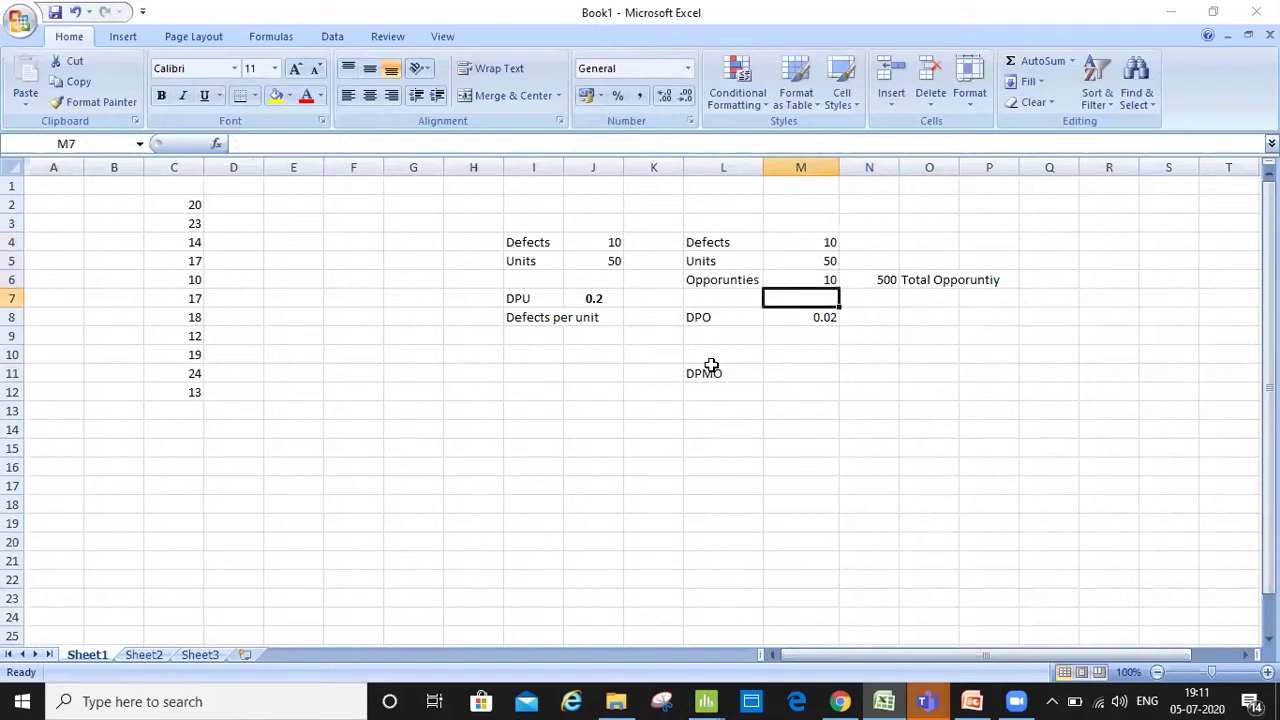
{"action": "key", "text": "Down"}
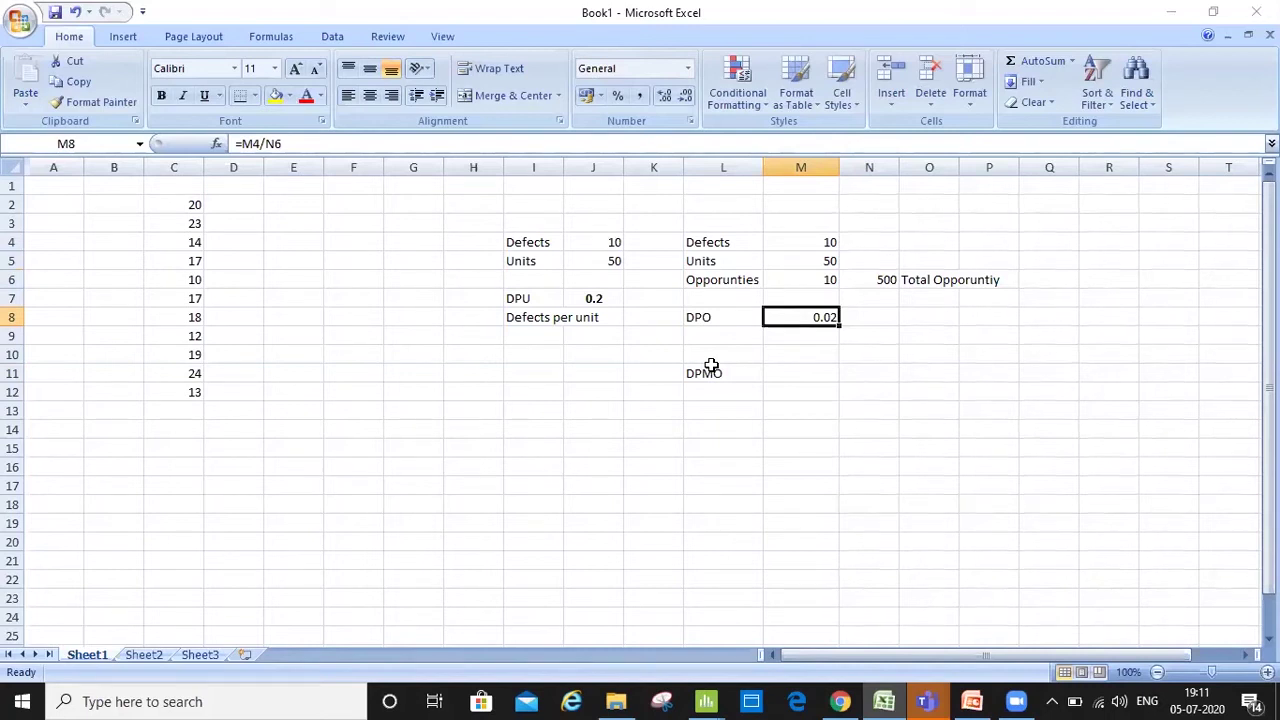
- Review the DPO row and move to M11 beside the DPMO label
{"action": "key", "text": "Down"}
{"action": "key", "text": "Down"}
{"action": "key", "text": "Down"}
{"action": "key", "text": "Down"}
{"action": "key", "text": "Up"}
{"action": "key", "text": "Up"}
{"action": "key", "text": "Up"}
{"action": "key", "text": "Up"}
{"action": "key", "text": "Left"}
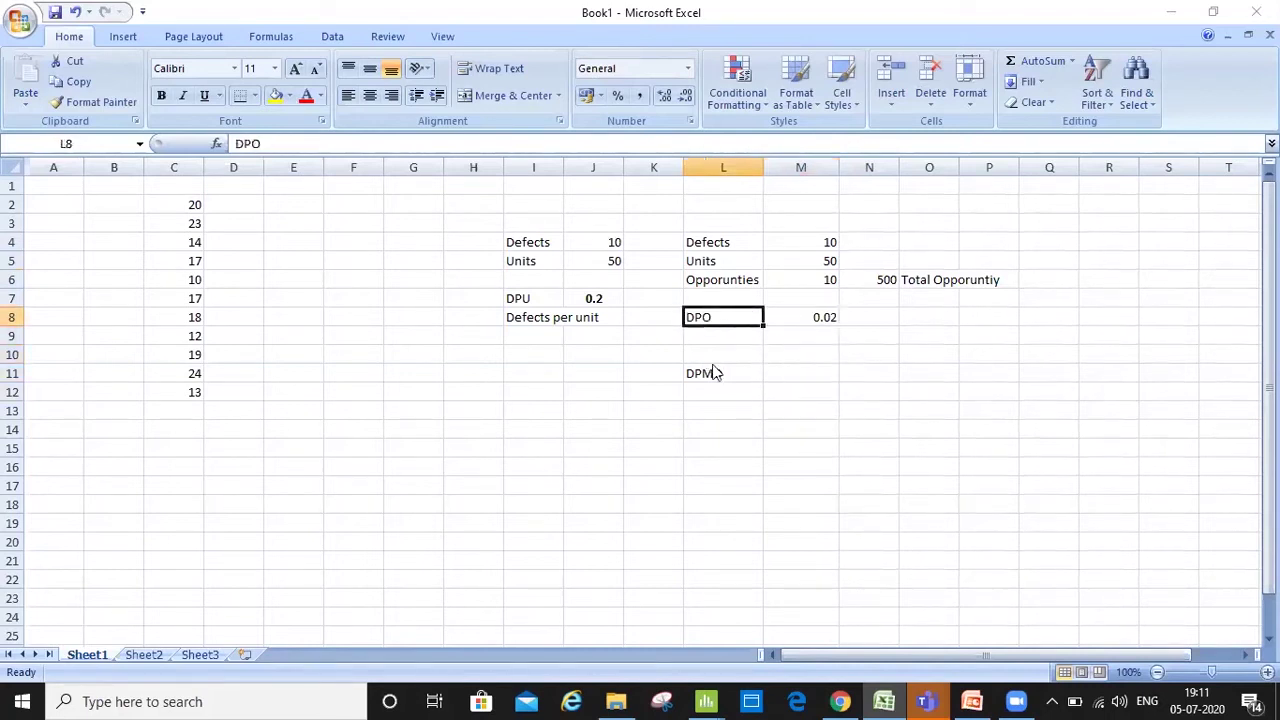
{"action": "key", "text": "Right"}
{"action": "key", "text": "Up"}
{"action": "key", "text": "Up"}
{"action": "key", "text": "Right"}
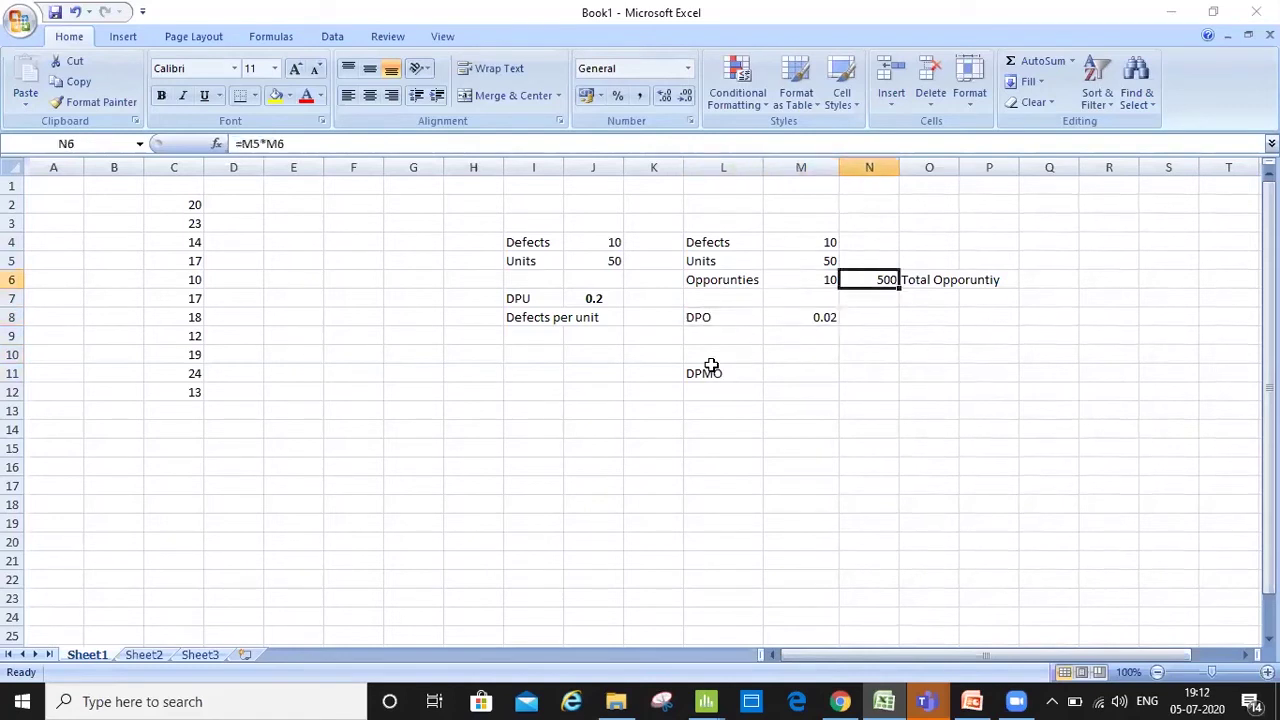
{"action": "key", "text": "Left"}
{"action": "key", "text": "Left"}
{"action": "key", "text": "Down"}
{"action": "key", "text": "Down"}
{"action": "key", "text": "Down"}
{"action": "key", "text": "Down"}
{"action": "key", "text": "Down"}
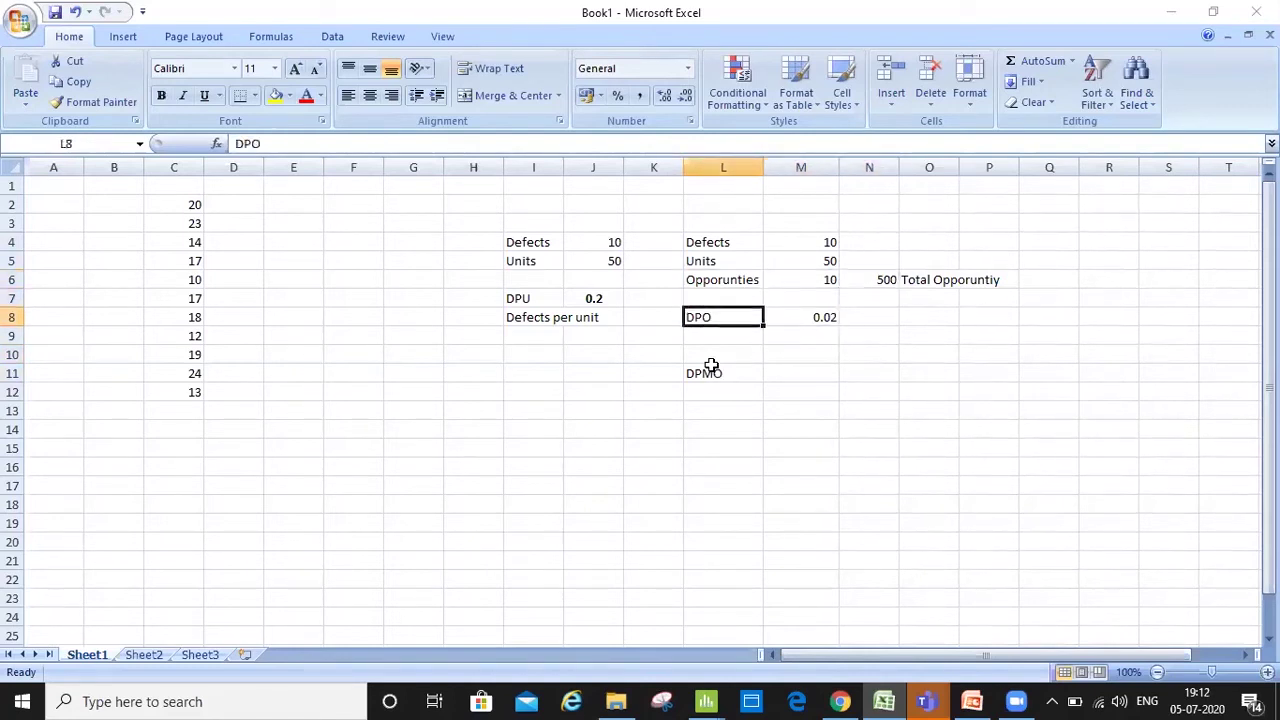
{"action": "key", "text": "Right"}
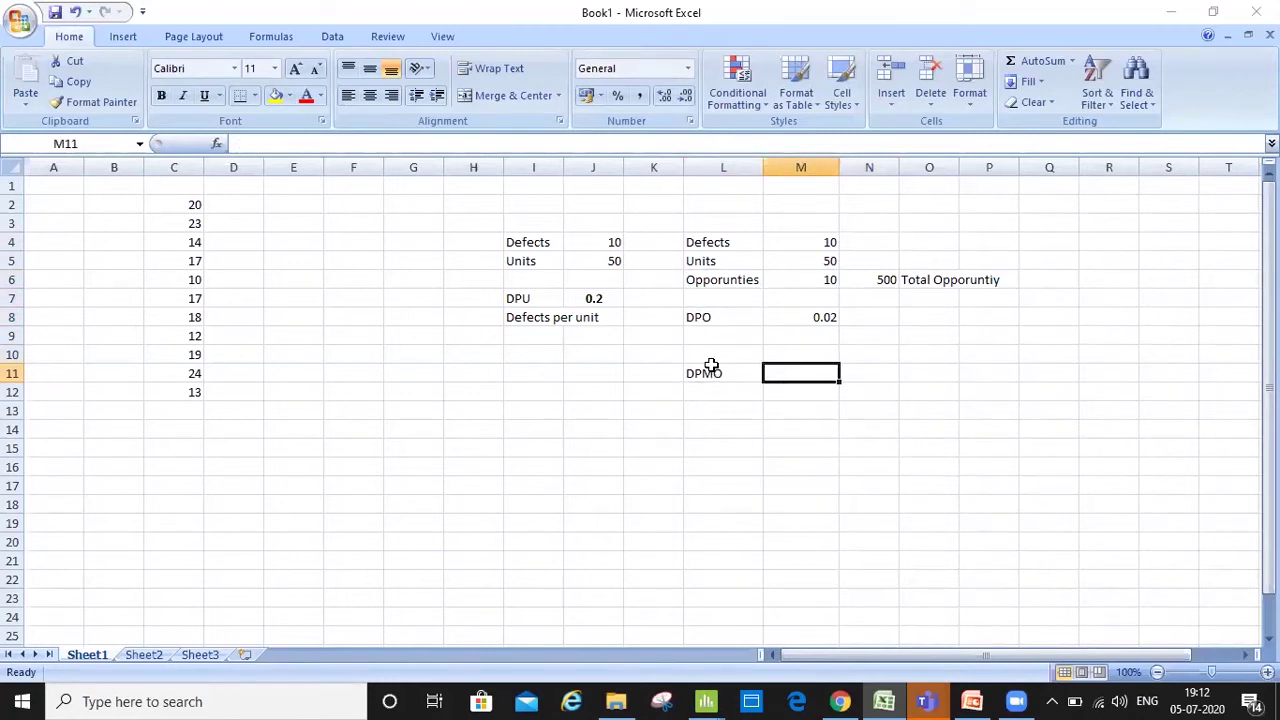
- Enter =M8*1000000 in M11 to get a DPMO of 20000
{"action": "type", "text": "="}
{"action": "key", "text": "Up"}
{"action": "key", "text": "Up"}
{"action": "key", "text": "Up"}
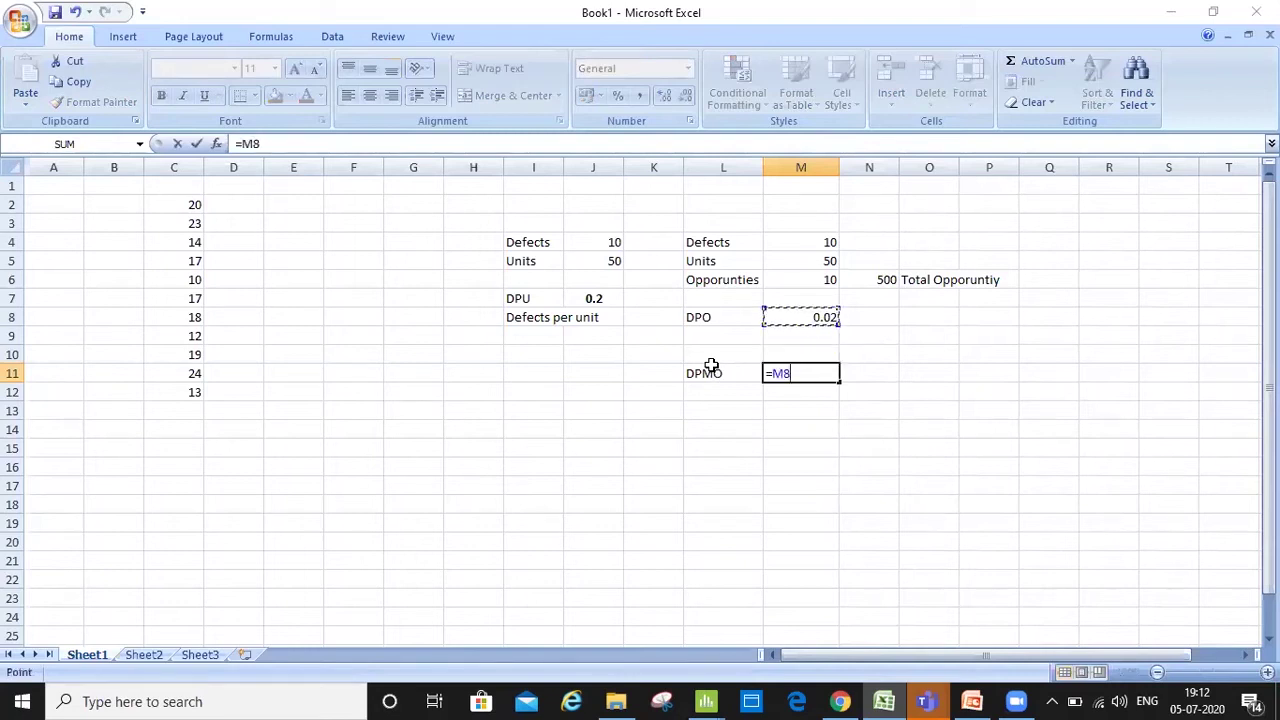
{"action": "type", "text": "*1000000"}
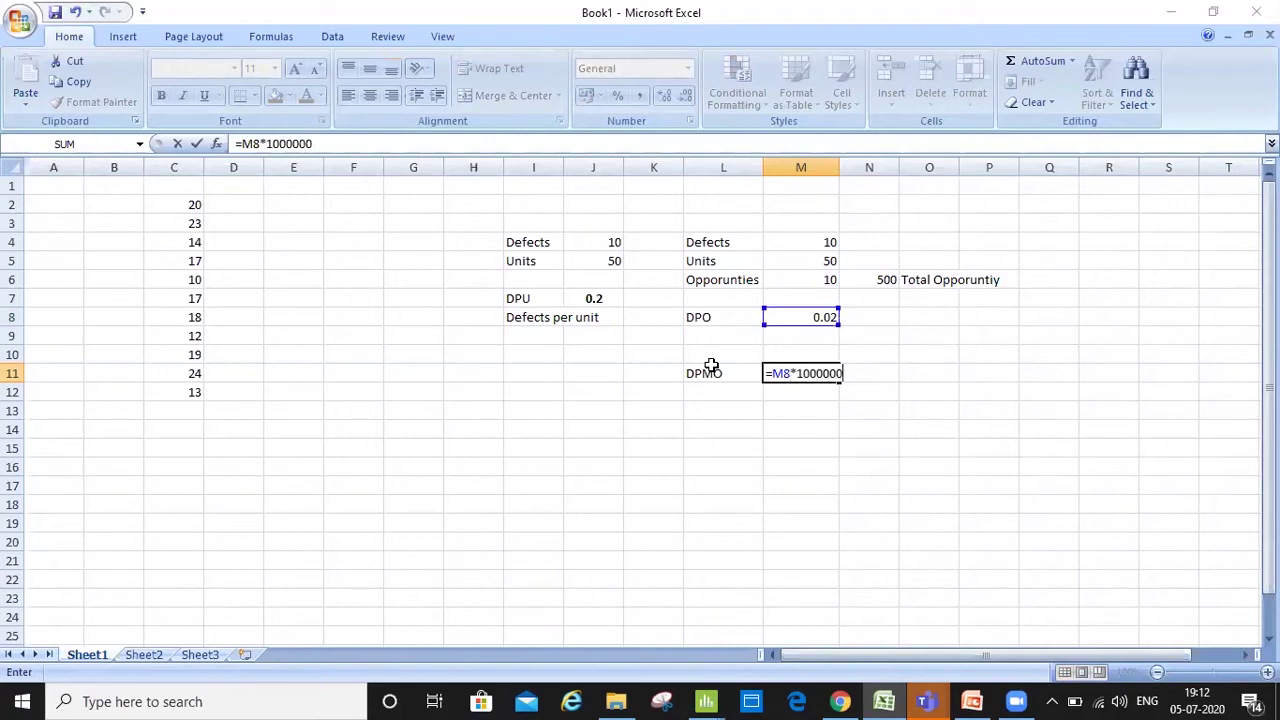
{"action": "key", "text": "Return"}
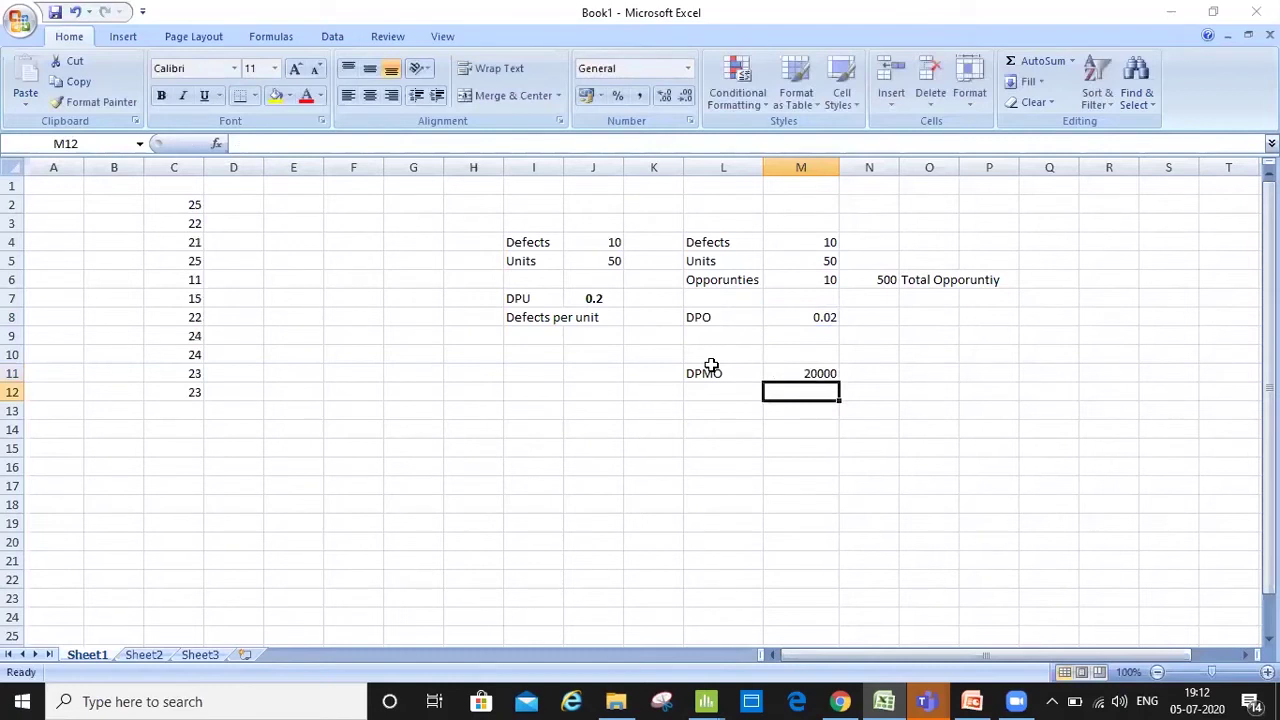
{"action": "key", "text": "Up"}
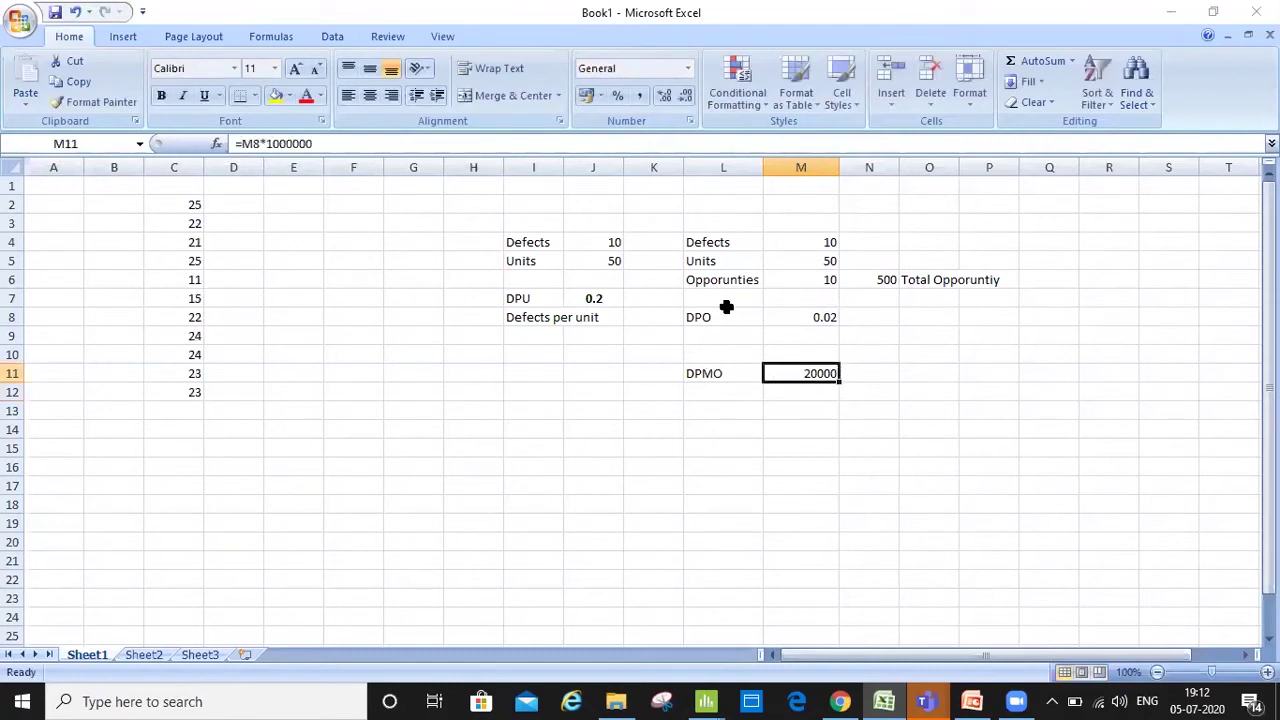
- Centre the 20000 DPMO result, recheck the defects and total opportunities, then switch to PowerPoint
{"action": "left_click", "coordinate": [369, 95]}
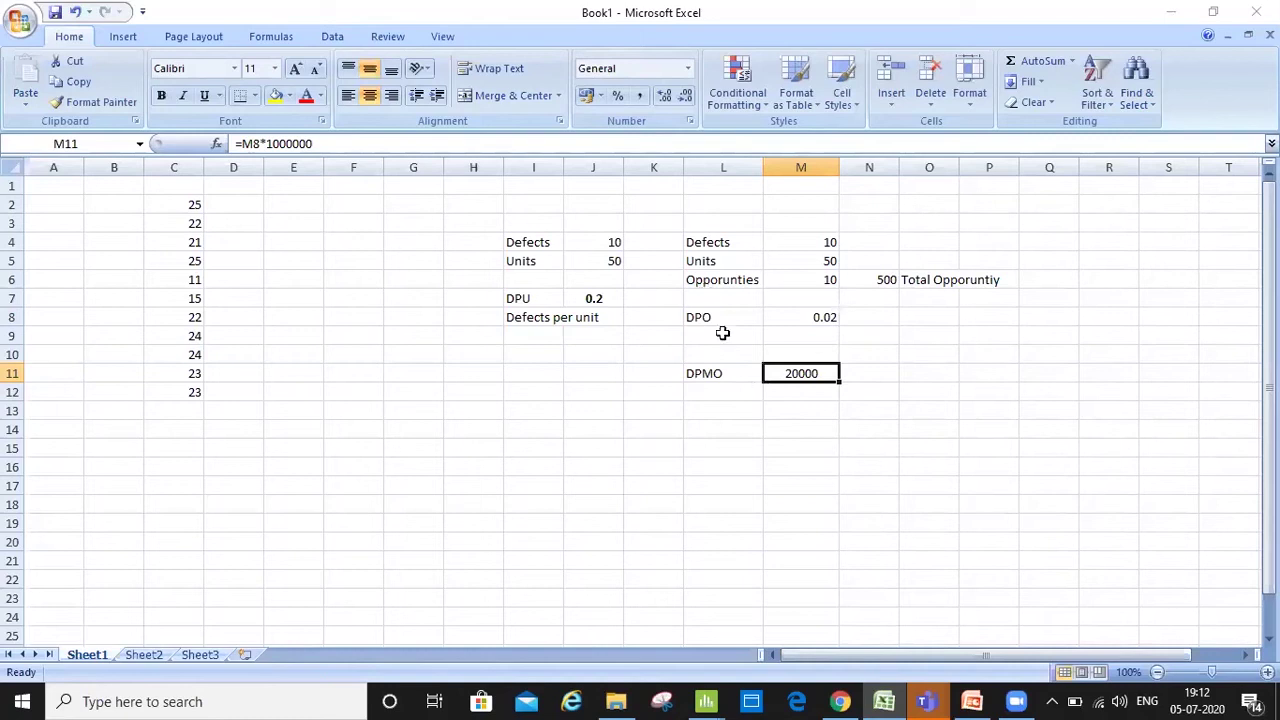
{"action": "left_click", "coordinate": [822, 240]}
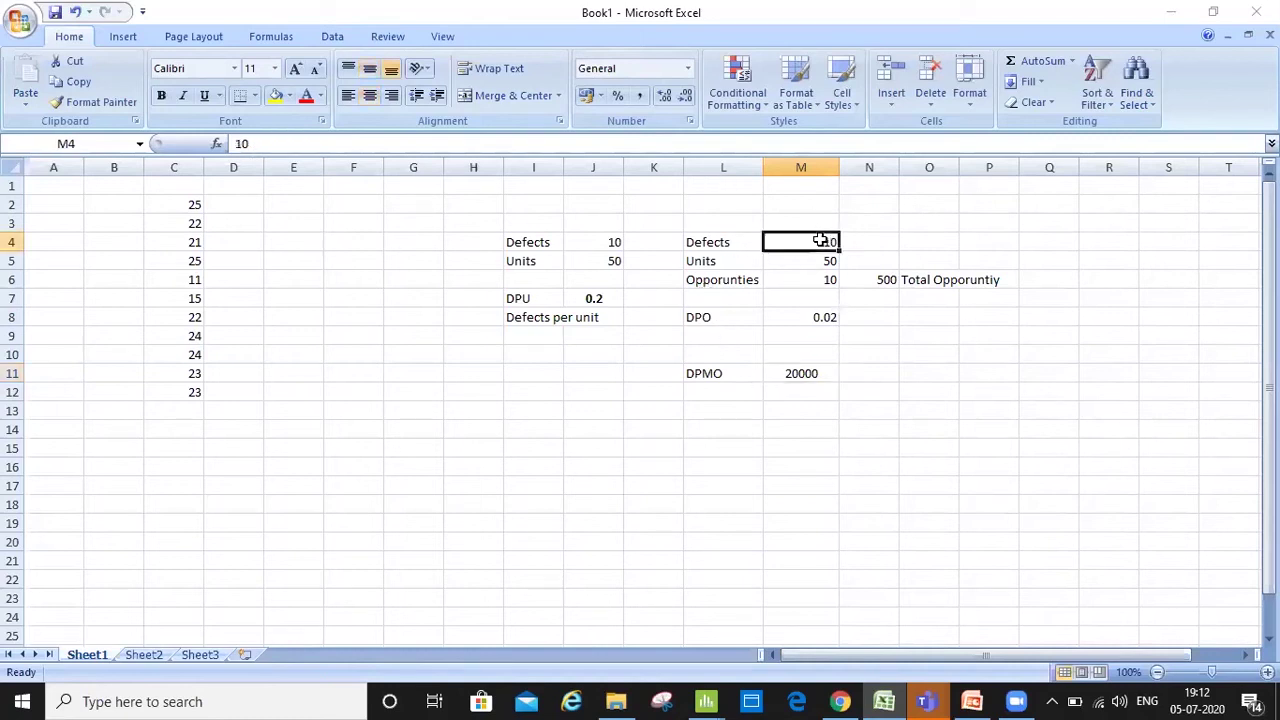
{"action": "left_click", "coordinate": [890, 279]}
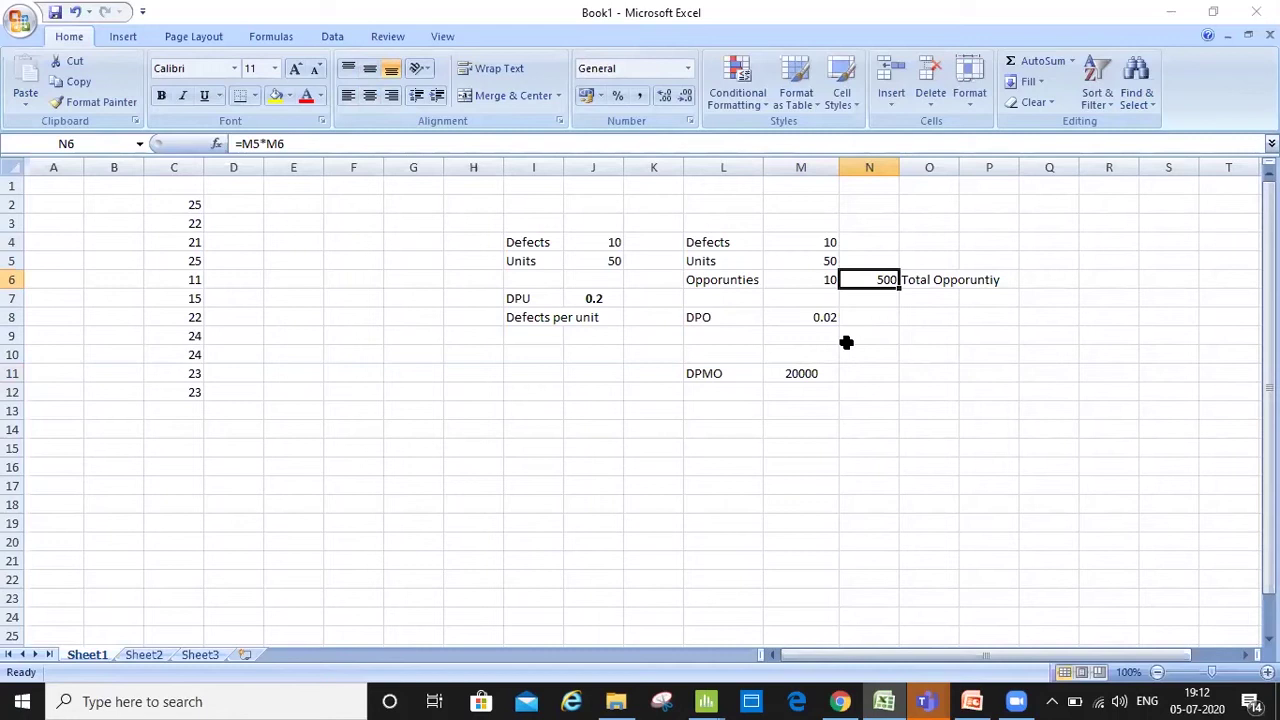
{"action": "left_click", "coordinate": [804, 382]}
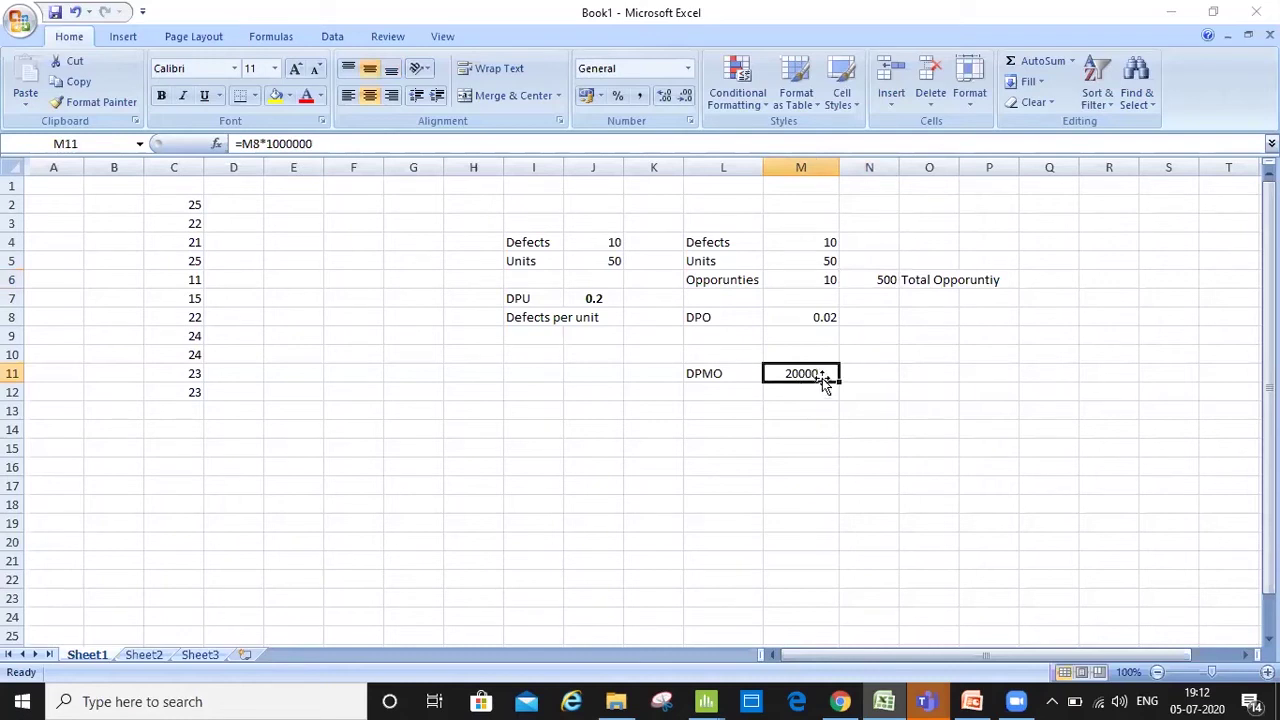
{"action": "left_click", "coordinate": [973, 700]}
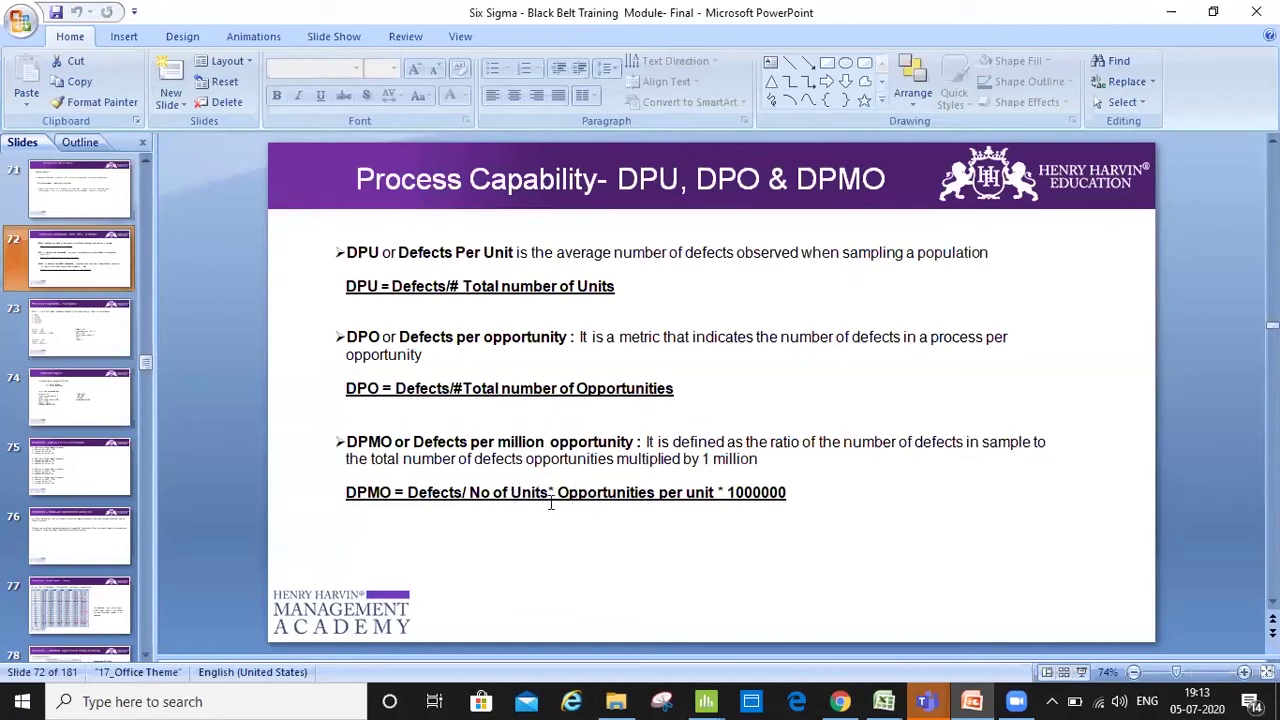
- Present the slideshow through to the Process Capability- Examples slide, then return to Excel
{"action": "left_click", "coordinate": [1082, 672]}
{"action": "key", "text": "Down"}
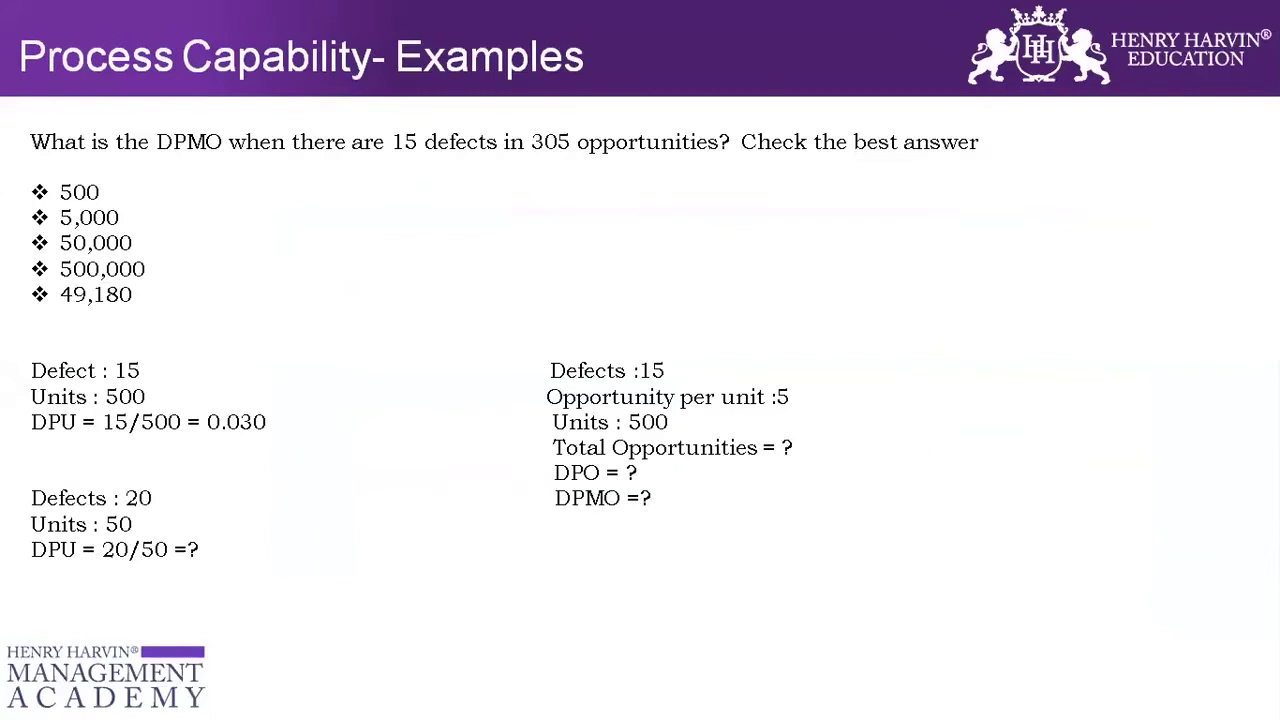
{"action": "key", "text": "Down"}
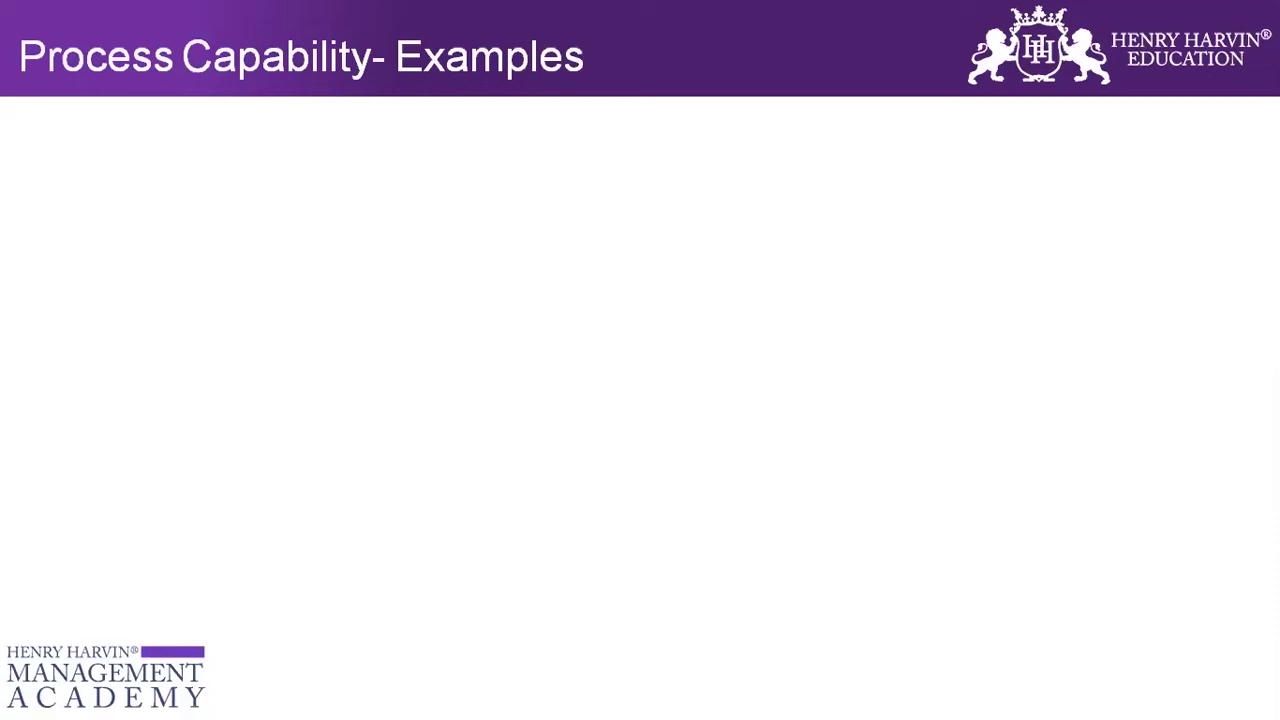
{"action": "key", "text": "alt+Tab"}
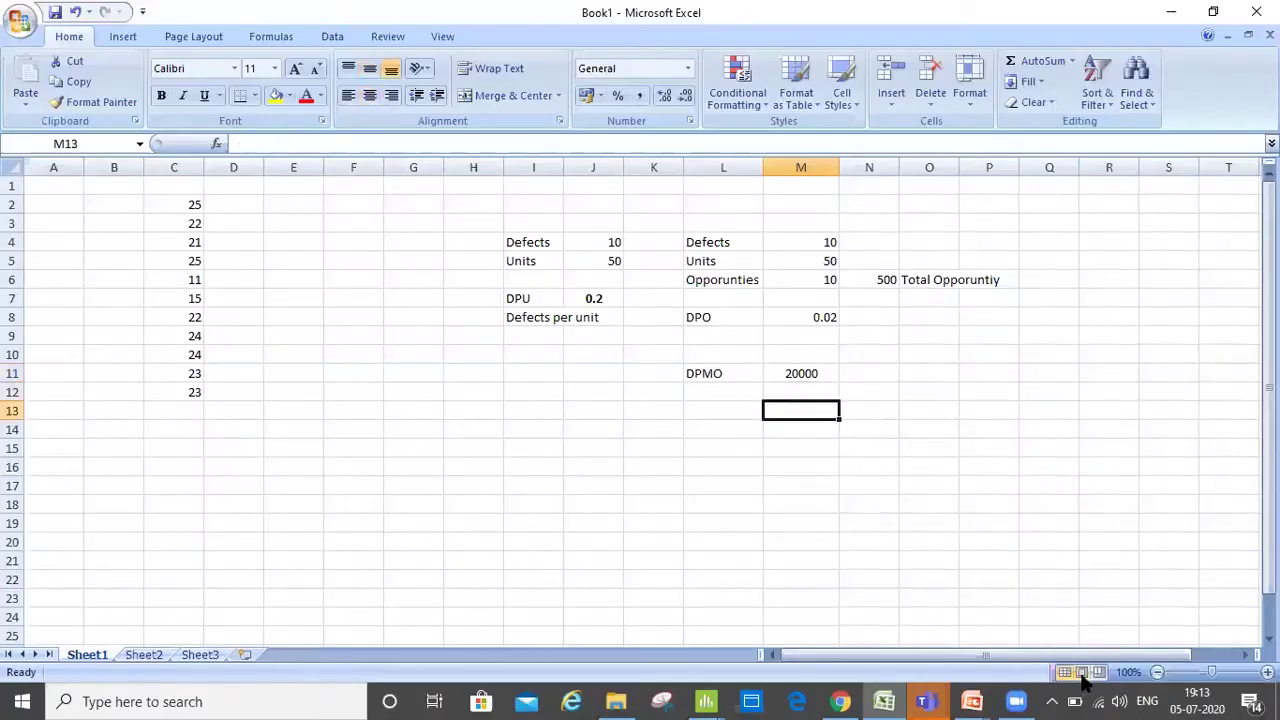
- Enter the Defects label with a count of 15 in H15:I15
{"action": "key", "text": "Left"}
{"action": "key", "text": "Left"}
{"action": "key", "text": "Left"}
{"action": "key", "text": "Left"}
{"action": "key", "text": "Left"}
{"action": "key", "text": "Down"}
{"action": "key", "text": "Down"}
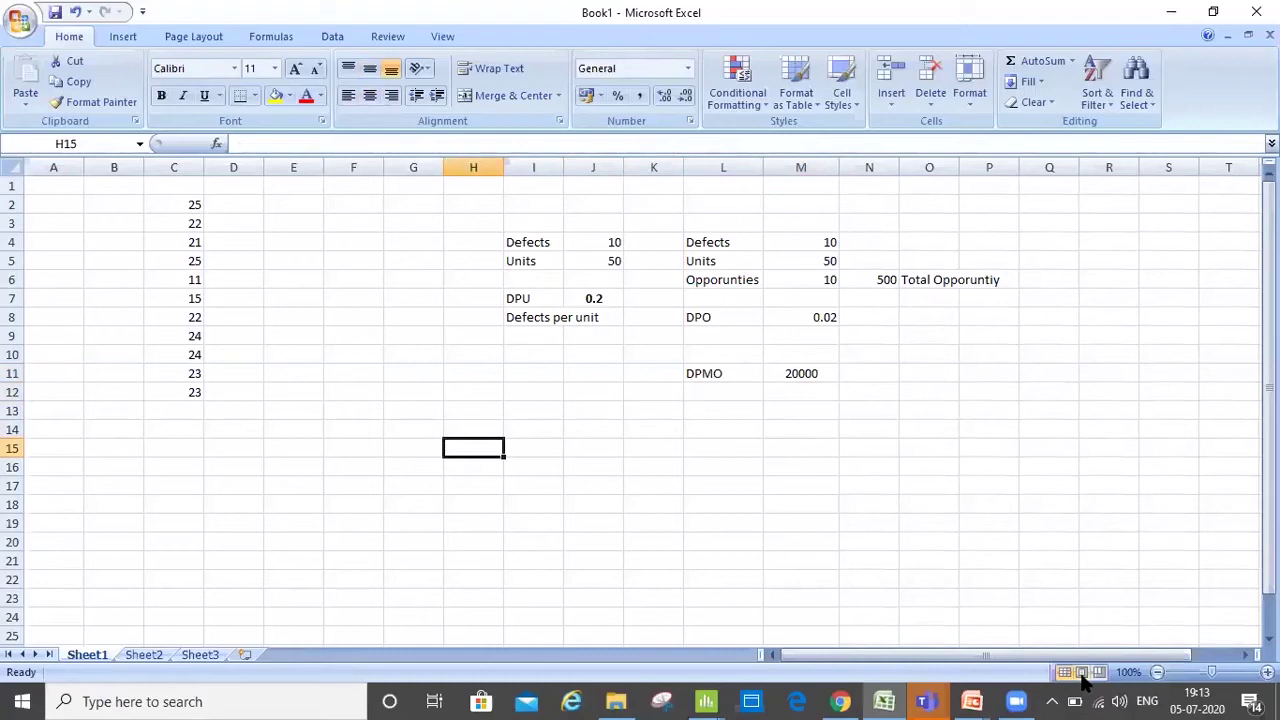
{"action": "key", "text": "Up"}
{"action": "key", "text": "Down"}
{"action": "type", "text": "Defects"}
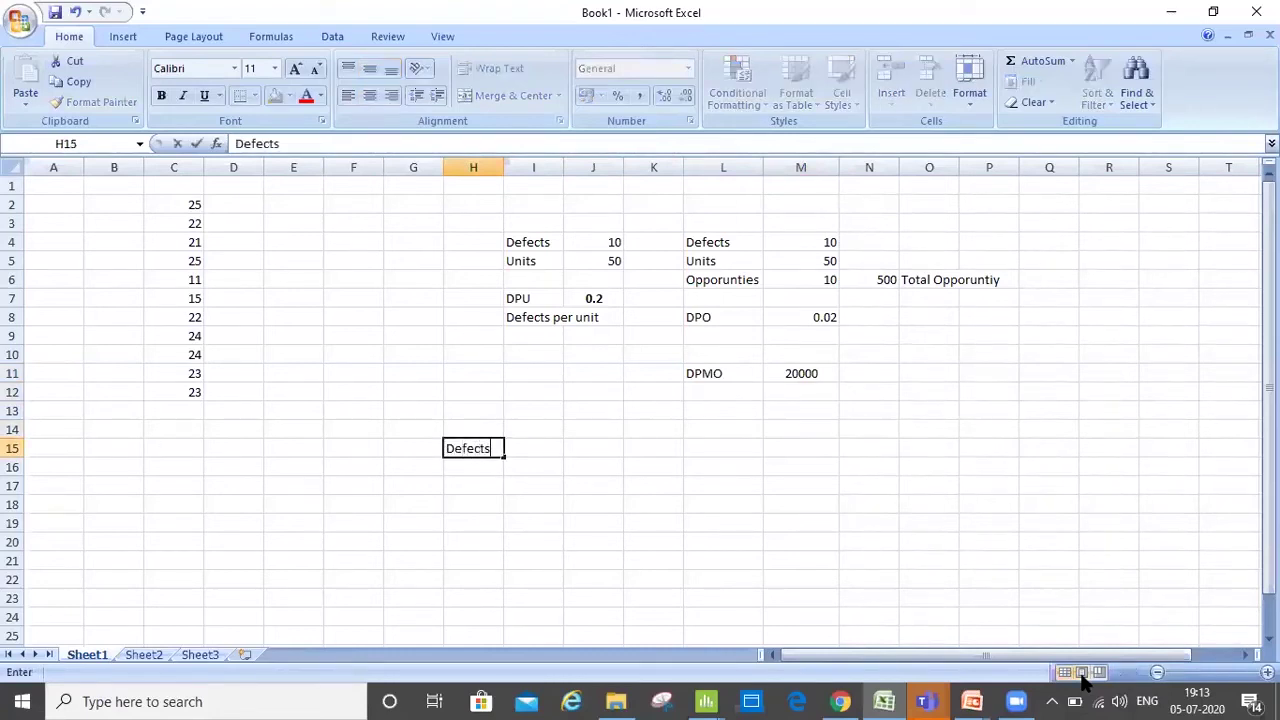
{"action": "key", "text": "Right"}
{"action": "type", "text": "15"}
{"action": "key", "text": "Return"}
- Add the Units label with a count of 250 in H16:I16
{"action": "key", "text": "Left"}
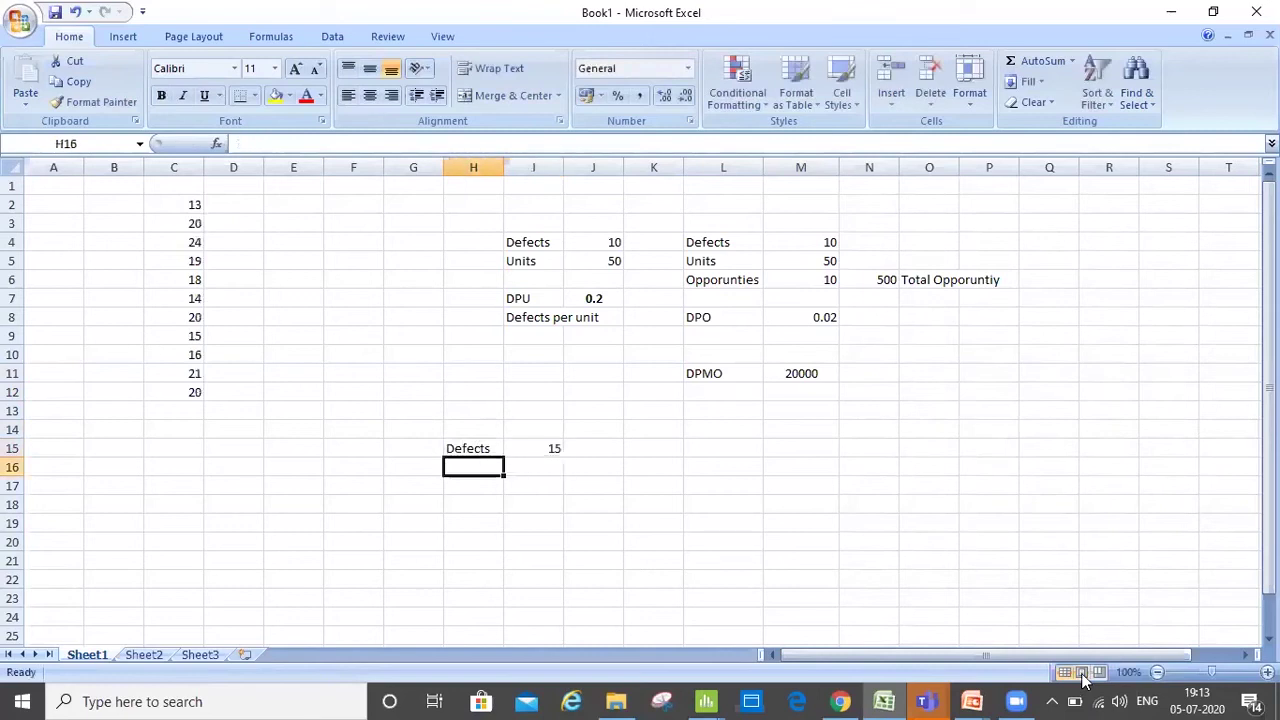
{"action": "type", "text": "Units"}
{"action": "key", "text": "Page_Down"}
{"action": "key", "text": "Up"}
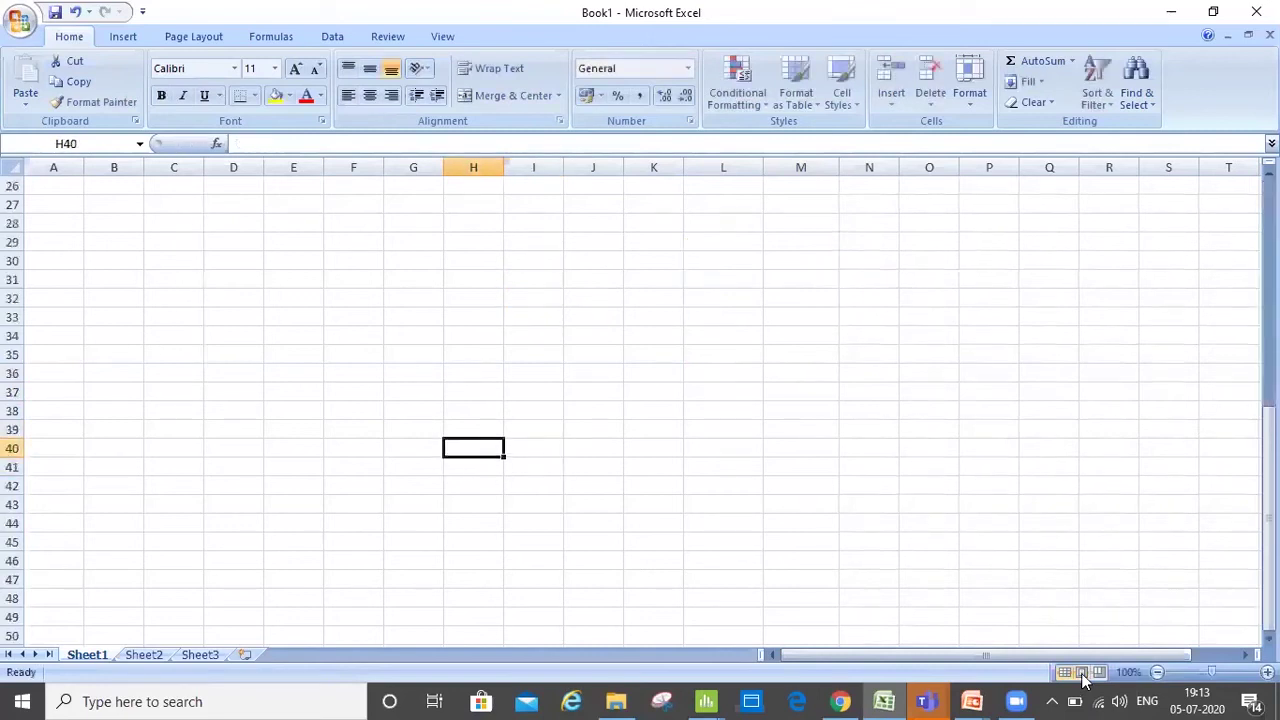
{"action": "key", "text": "Left"}
{"action": "key", "text": "Home"}
{"action": "key", "text": "Page_Up"}
{"action": "key", "text": "Right"}
{"action": "key", "text": "Right"}
{"action": "key", "text": "Right"}
{"action": "key", "text": "Right"}
{"action": "key", "text": "Right"}
{"action": "key", "text": "Down"}
{"action": "key", "text": "Down"}
- Type the DPU label in H17 beneath Units
{"action": "key", "text": "Right"}
{"action": "key", "text": "Right"}
{"action": "key", "text": "Right"}
{"action": "key", "text": "Down"}
{"action": "type", "text": "250"}
{"action": "key", "text": "Return"}
{"action": "key", "text": "Left"}
{"action": "type", "text": "DPU"}
{"action": "key", "text": "Right"}
{"action": "key", "text": "Right"}
{"action": "key", "text": "Right"}
{"action": "key", "text": "Up"}
{"action": "key", "text": "Up"}
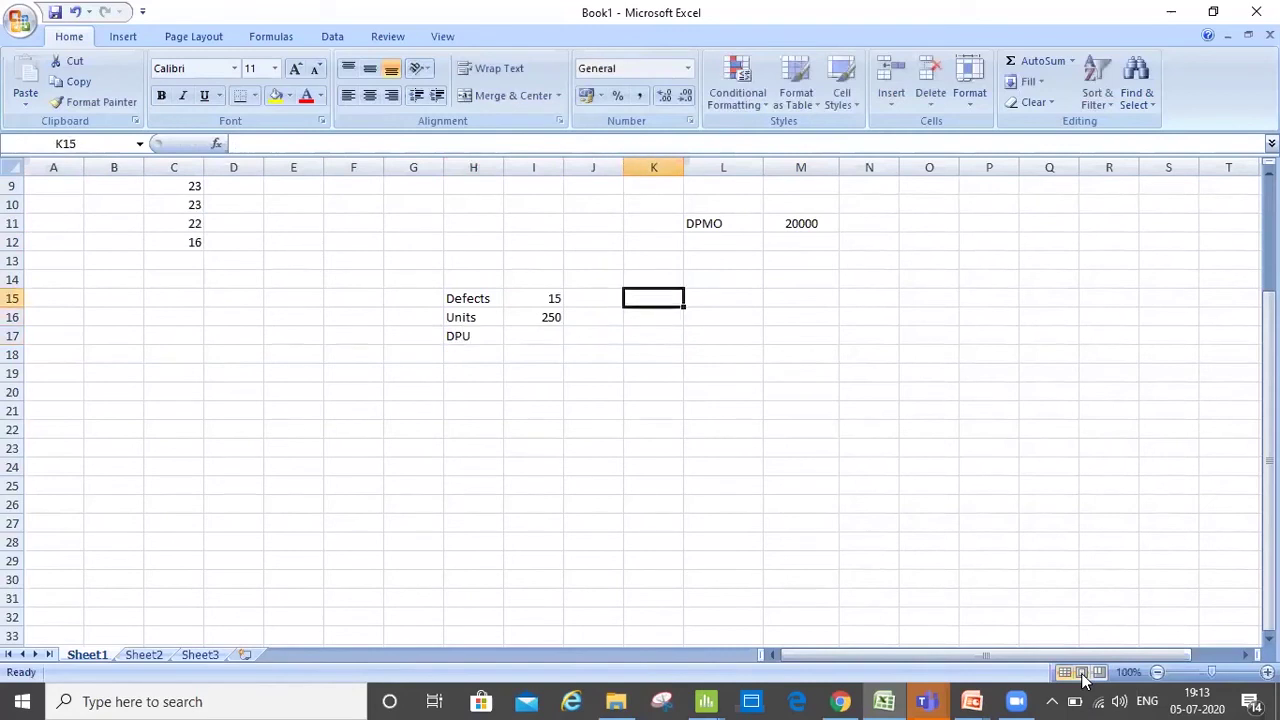
{"action": "key", "text": "Right"}
- Enter Defects 15 and Units 10 in L15:M16 for the second example
{"action": "type", "text": "Defects"}
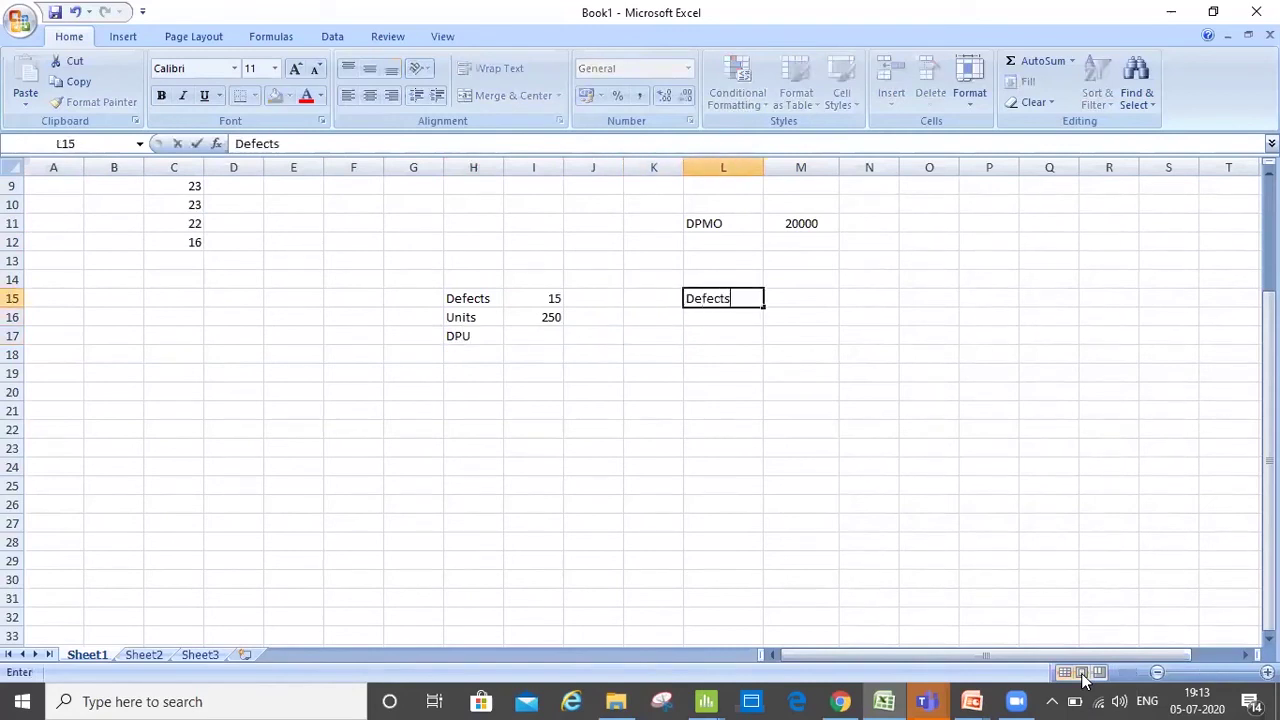
{"action": "key", "text": "Right"}
{"action": "type", "text": "15"}
{"action": "key", "text": "Return"}
{"action": "key", "text": "Left"}
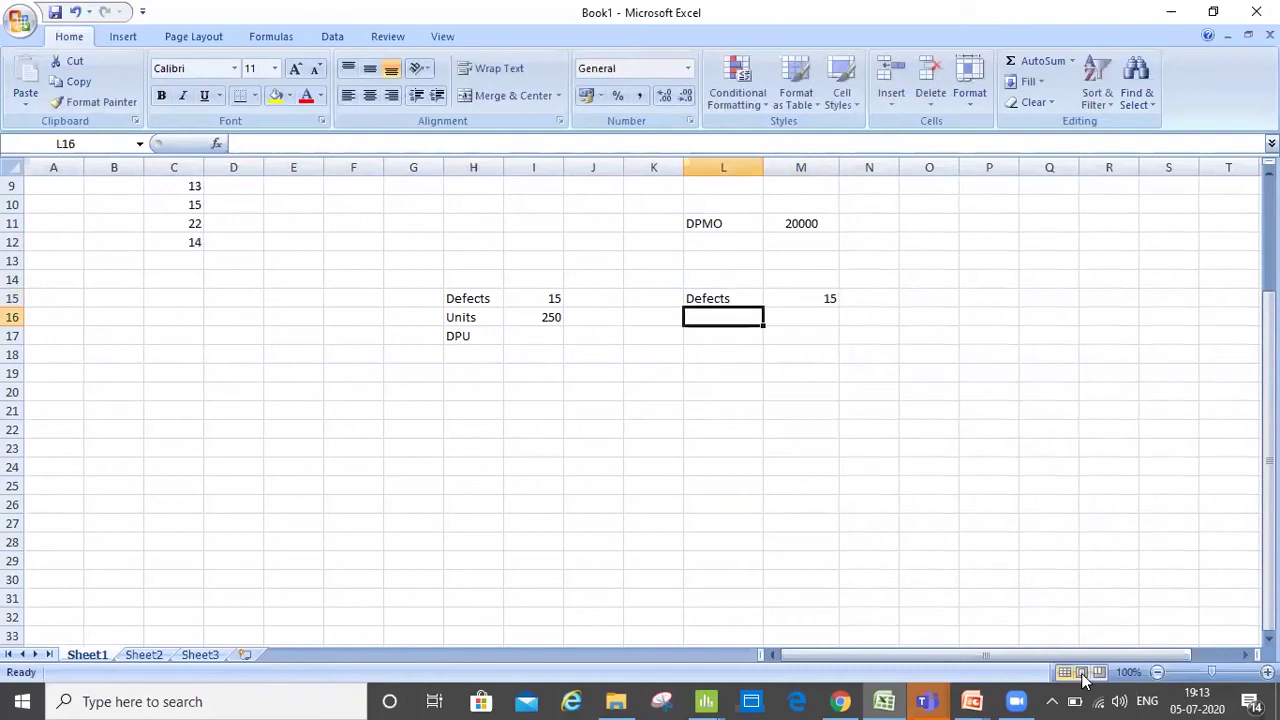
{"action": "type", "text": "Units"}
{"action": "key", "text": "Right"}
{"action": "type", "text": "10"}
{"action": "key", "text": "Return"}
- Add opp with 5 opportunities, then DPO and DPMO labels below it
{"action": "key", "text": "Left"}
{"action": "type", "text": "opp"}
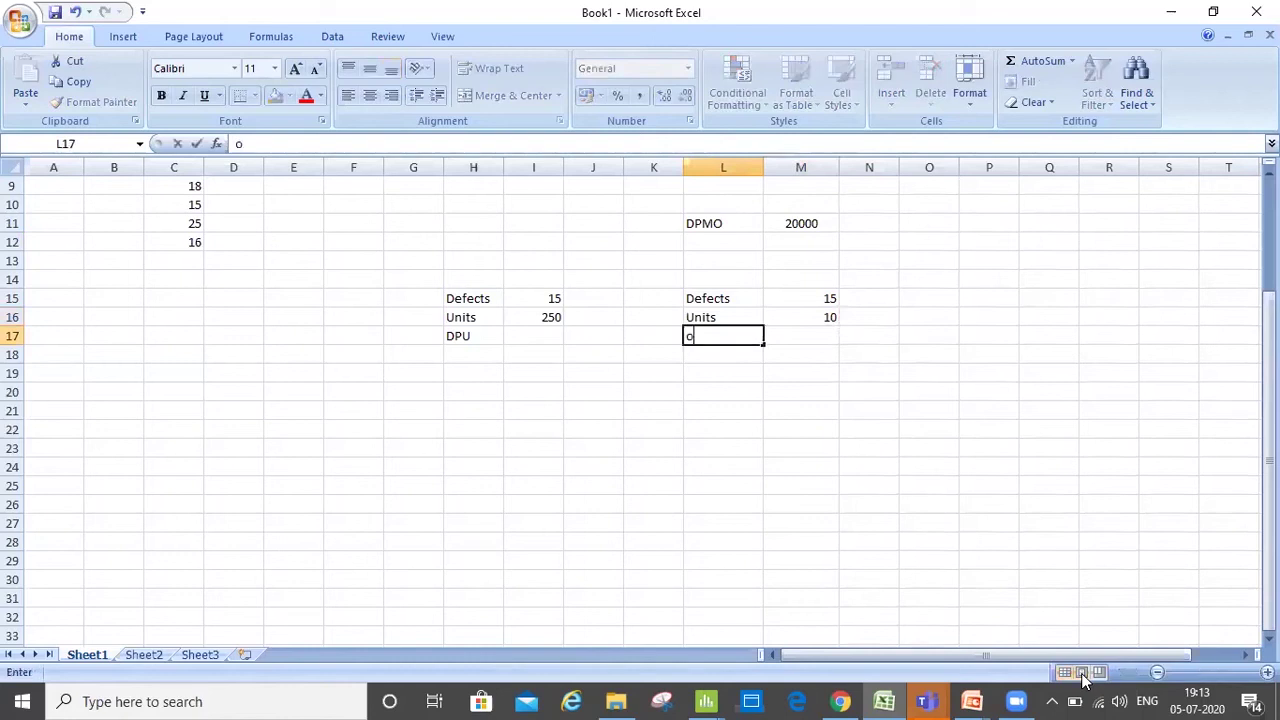
{"action": "key", "text": "Right"}
{"action": "type", "text": "5"}
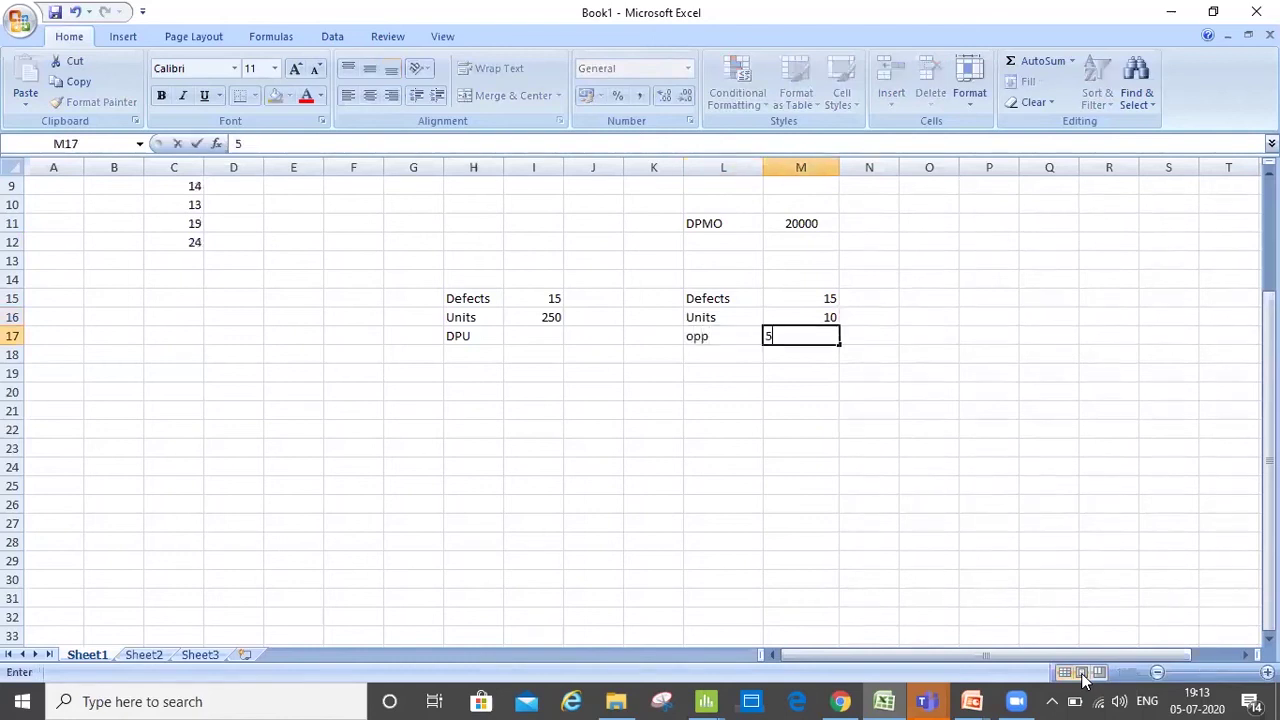
{"action": "key", "text": "Return"}
{"action": "type", "text": "DPO"}
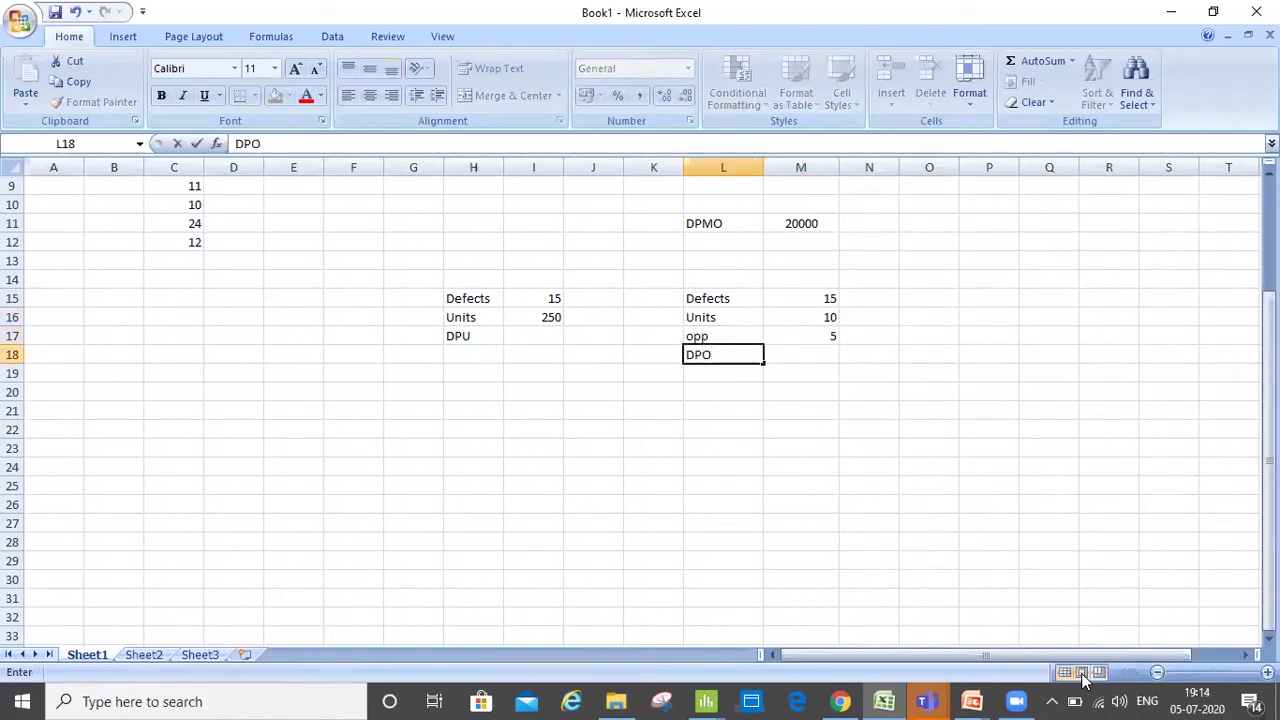
{"action": "key", "text": "Return"}
{"action": "type", "text": "DPMO"}
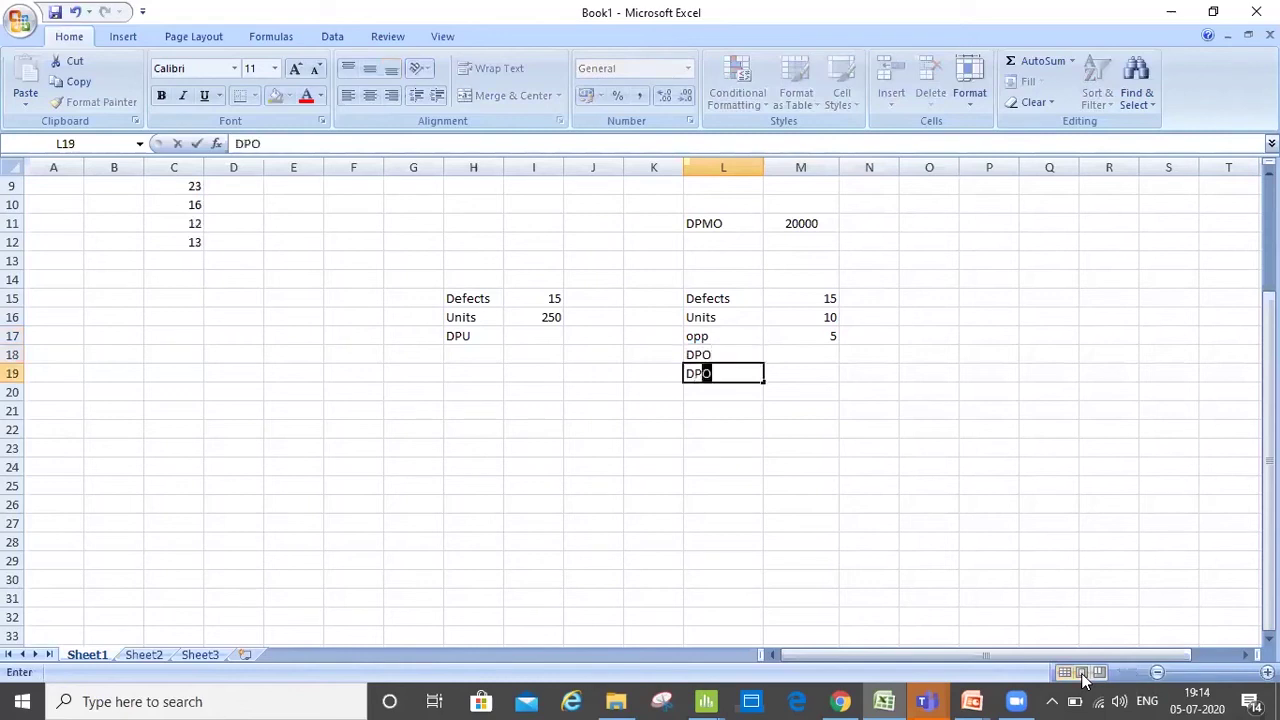
{"action": "key", "text": "Return"}
{"action": "key", "text": "Up"}
{"action": "key", "text": "Up"}
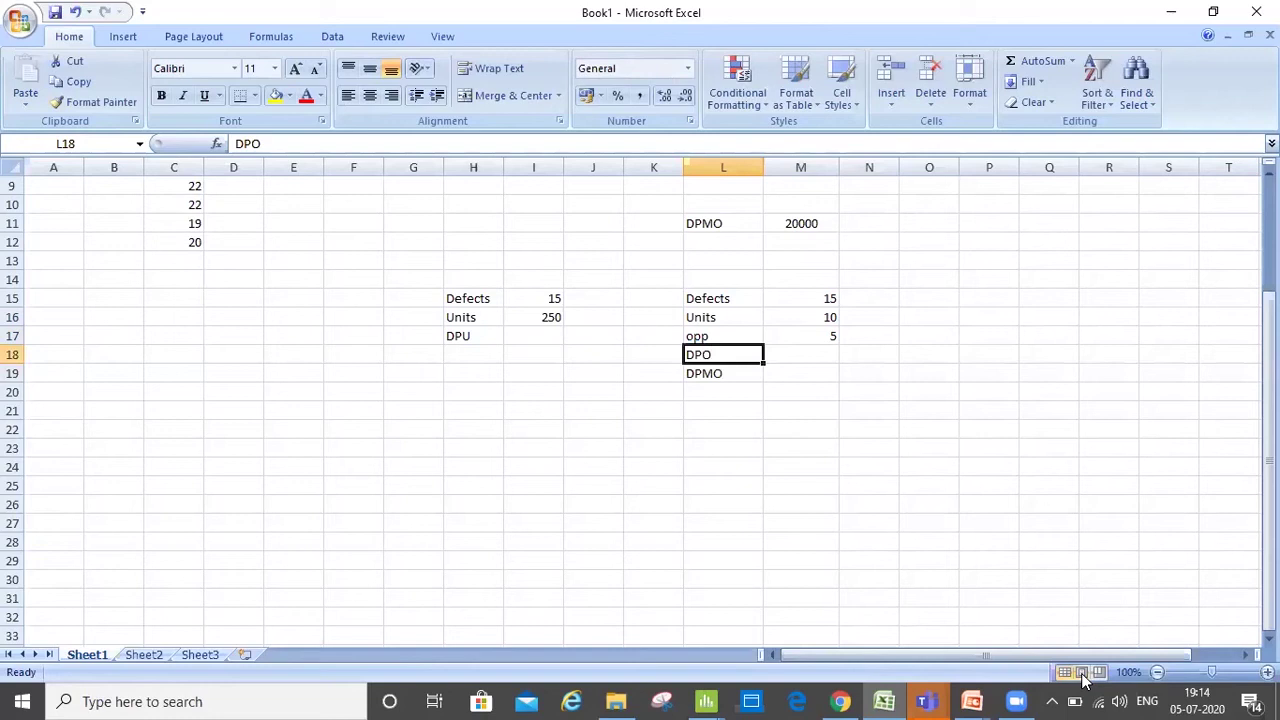
{"action": "key", "text": "alt+Tab"}
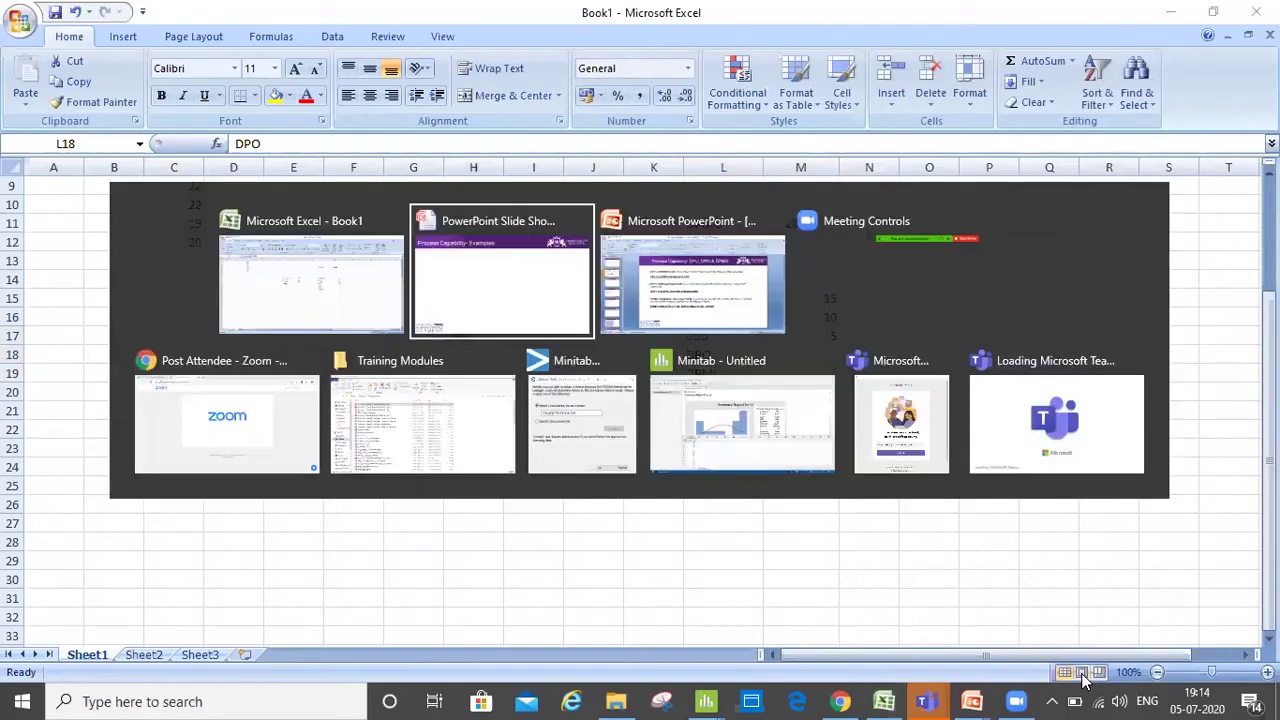
{"action": "key", "text": "alt+Tab"}
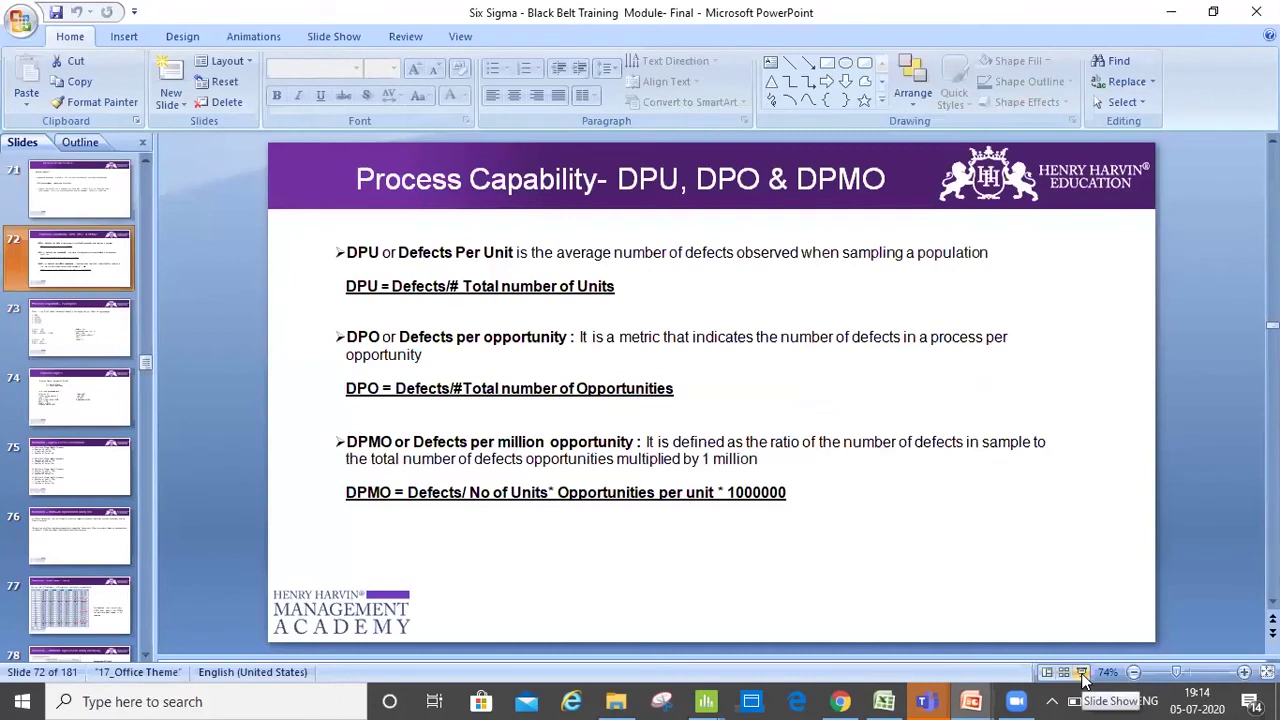
{"action": "key", "text": "alt+Tab"}
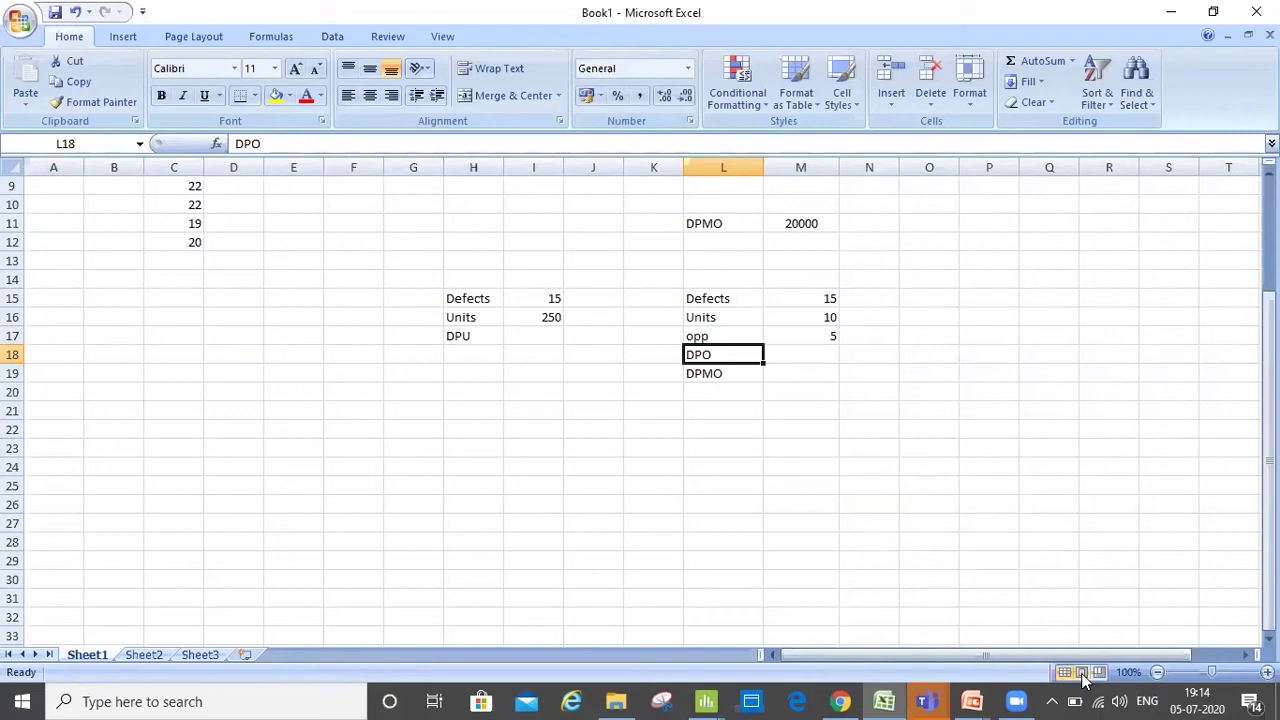
{"action": "key", "text": "alt+Tab"}
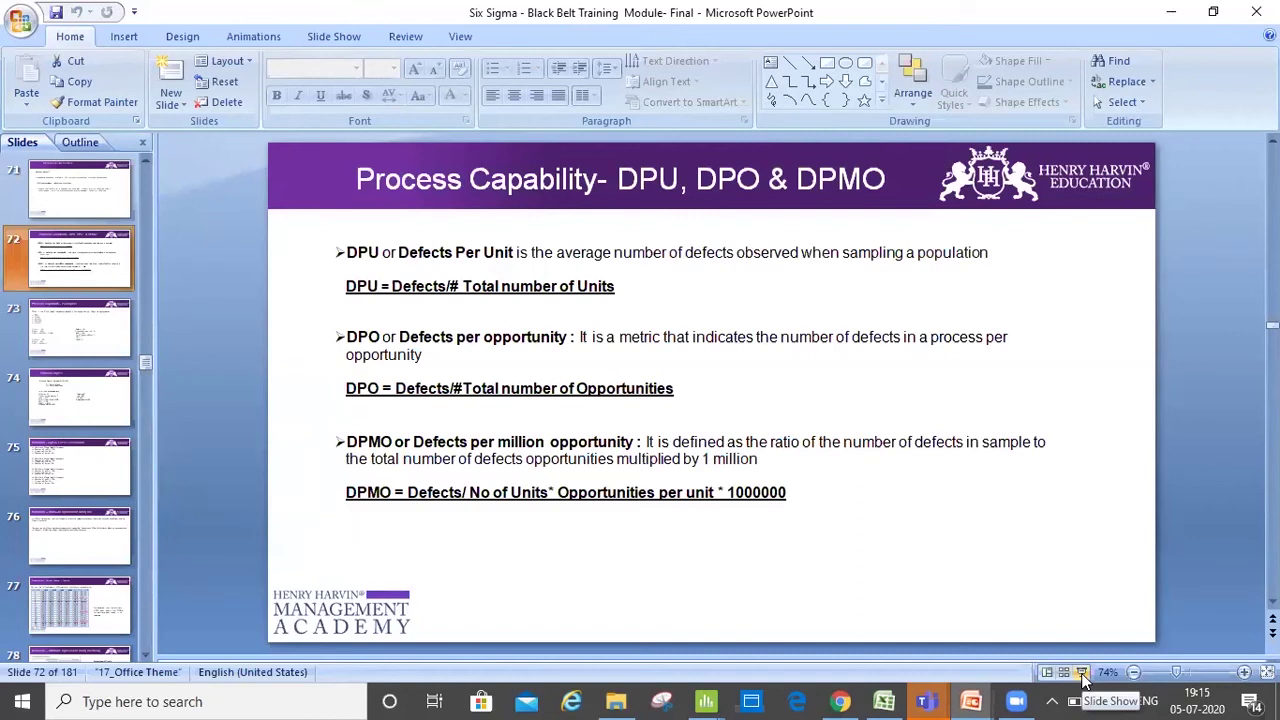
{"action": "key", "text": "alt+Tab"}
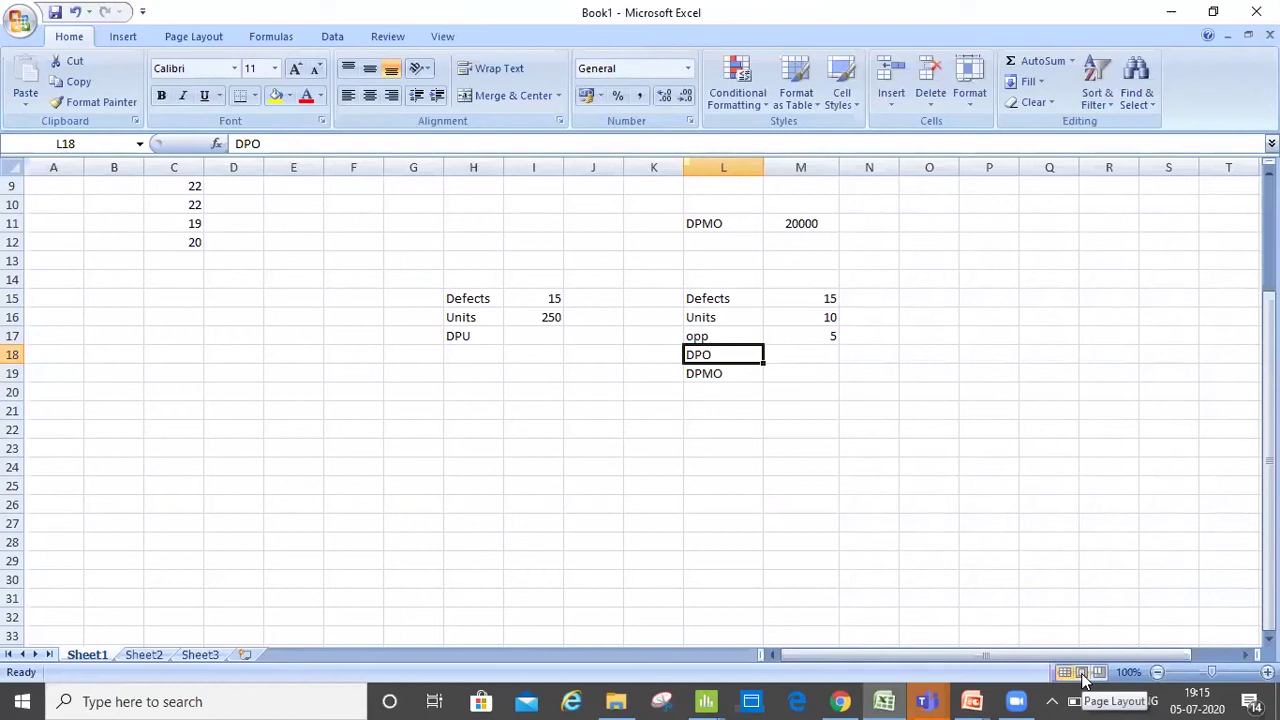
{"action": "key", "text": "Up"}
{"action": "key", "text": "Up"}
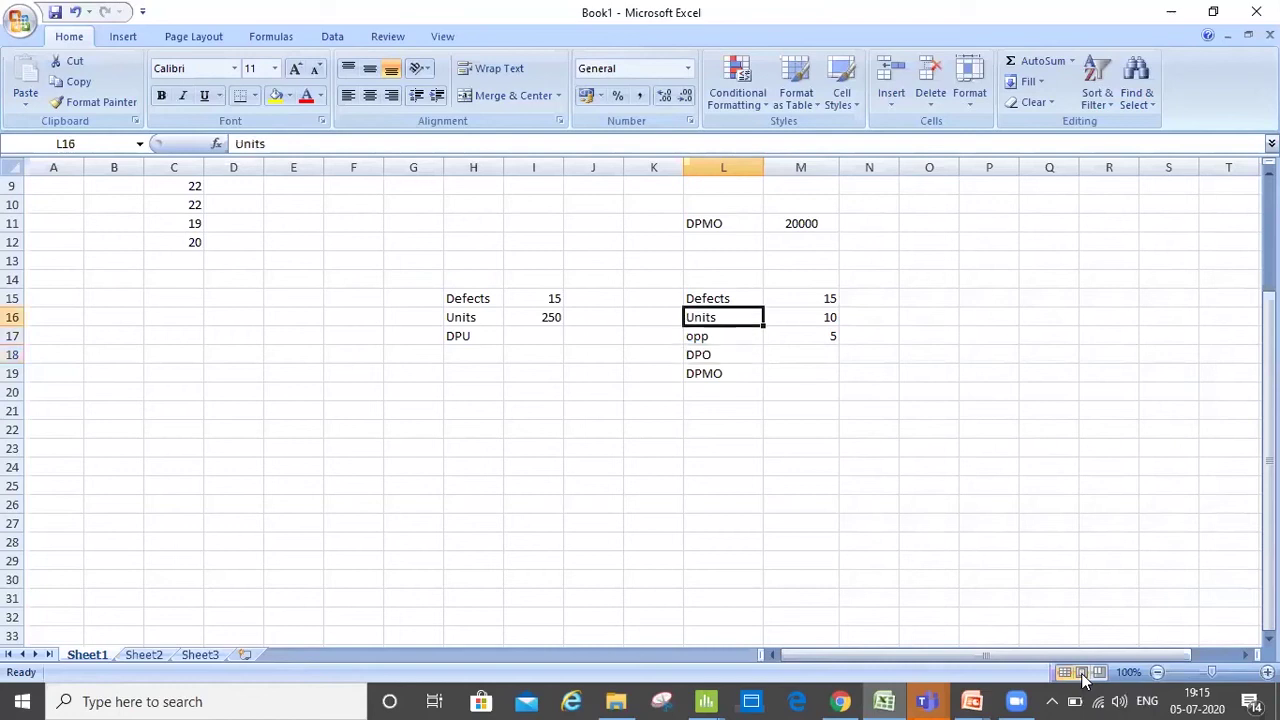
{"action": "key", "text": "Left"}
{"action": "key", "text": "Left"}
{"action": "key", "text": "Left"}
{"action": "key", "text": "Left"}
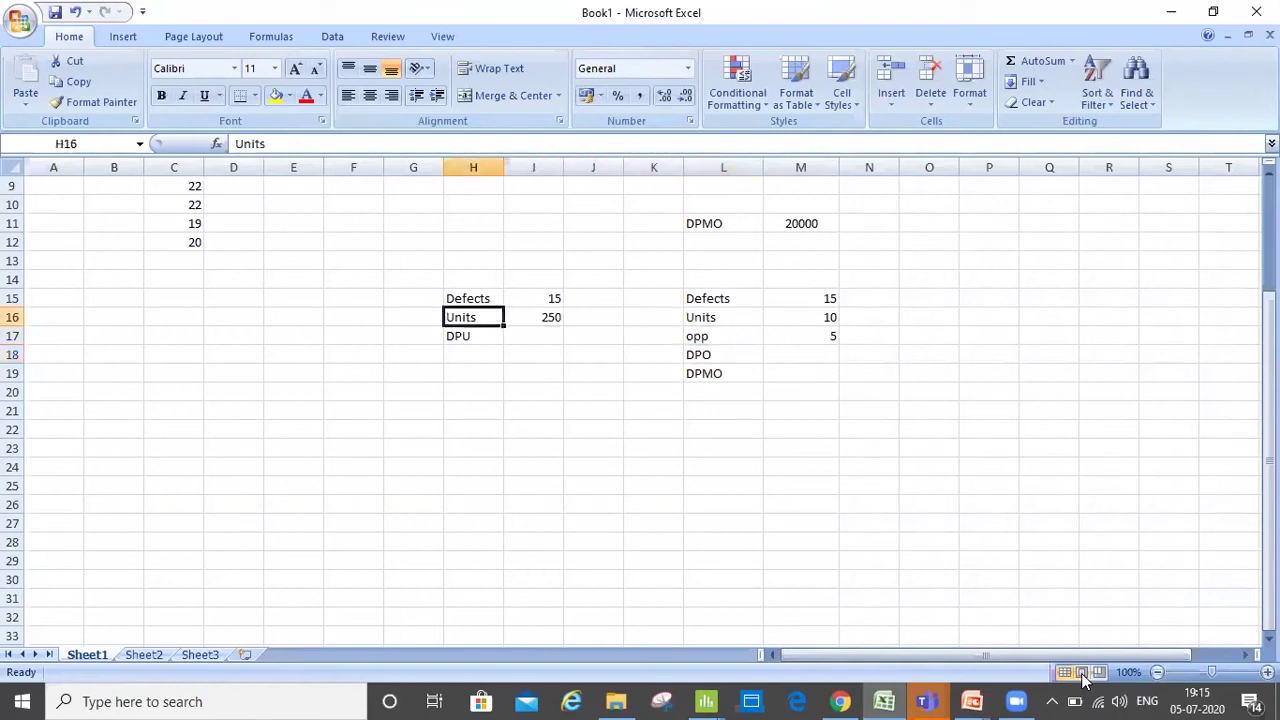
{"action": "key", "text": "Down"}
{"action": "key", "text": "Right"}
{"action": "key", "text": "Right"}
{"action": "key", "text": "Right"}
{"action": "key", "text": "Right"}
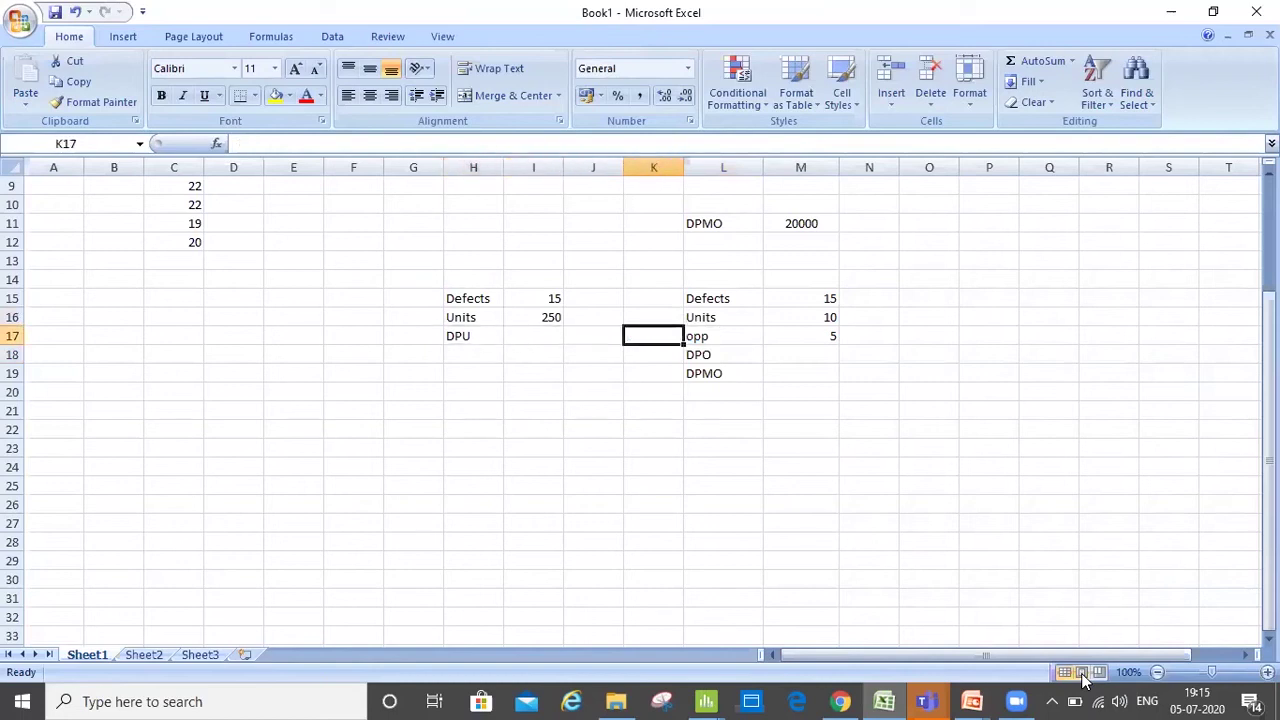
{"action": "key", "text": "Down"}
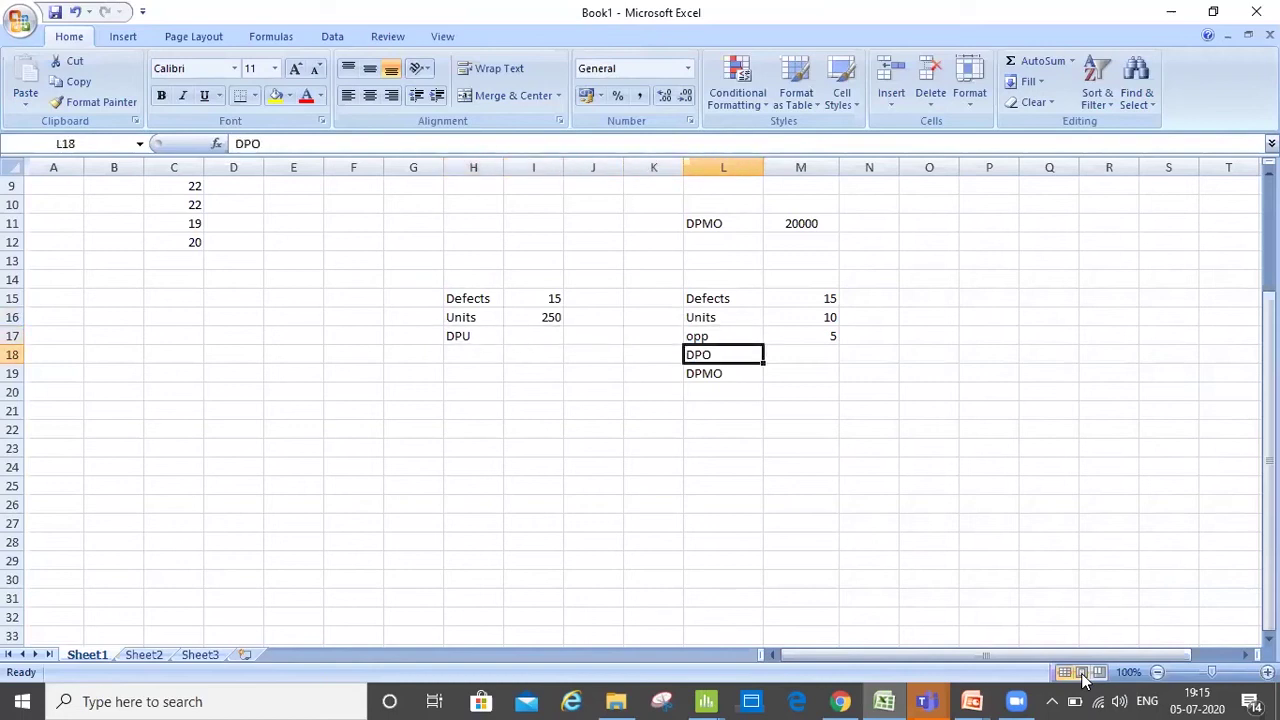
{"action": "key", "text": "Right"}
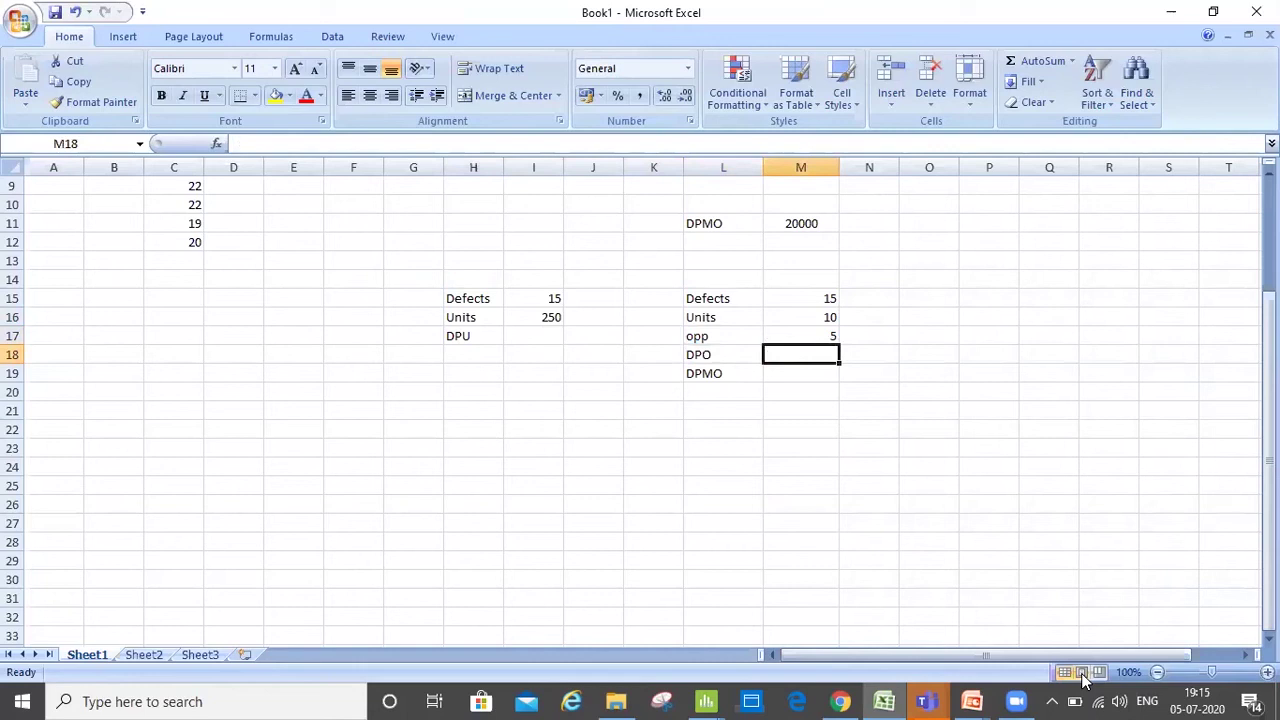
{"action": "key", "text": "Down"}
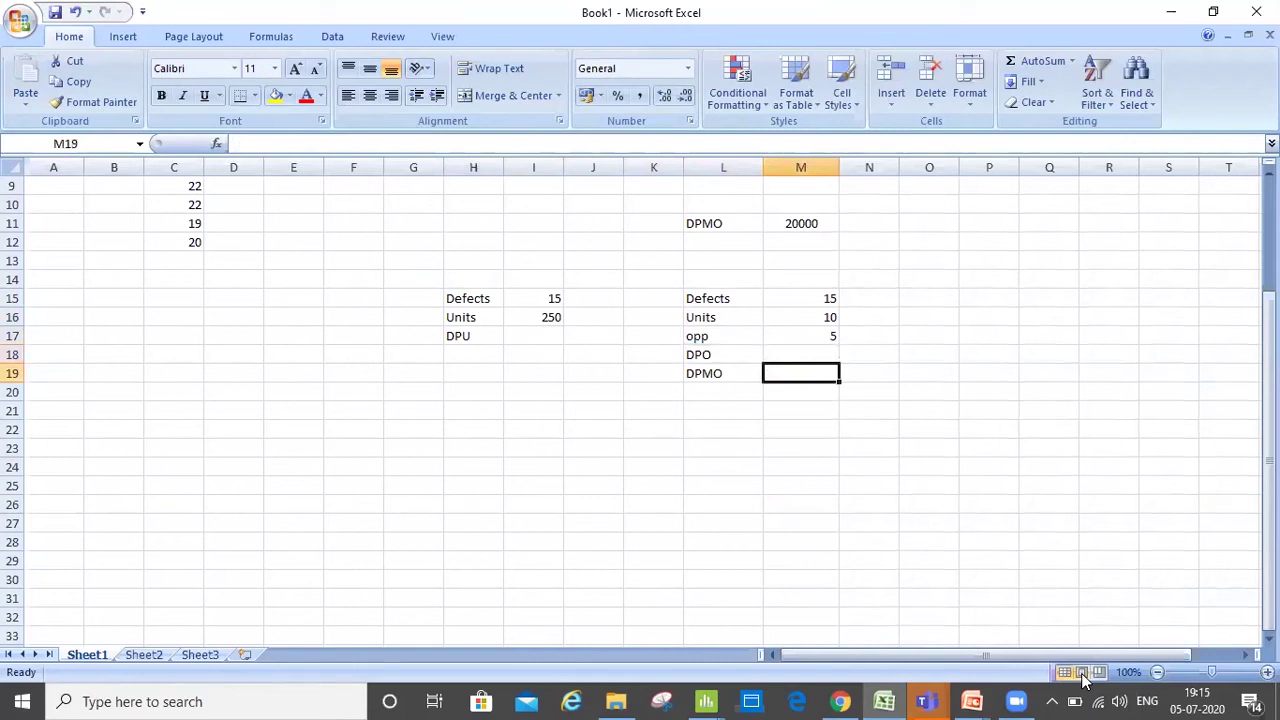
{"action": "key", "text": "Left"}
{"action": "key", "text": "Left"}
{"action": "key", "text": "Up"}
{"action": "key", "text": "Up"}
{"action": "key", "text": "Left"}
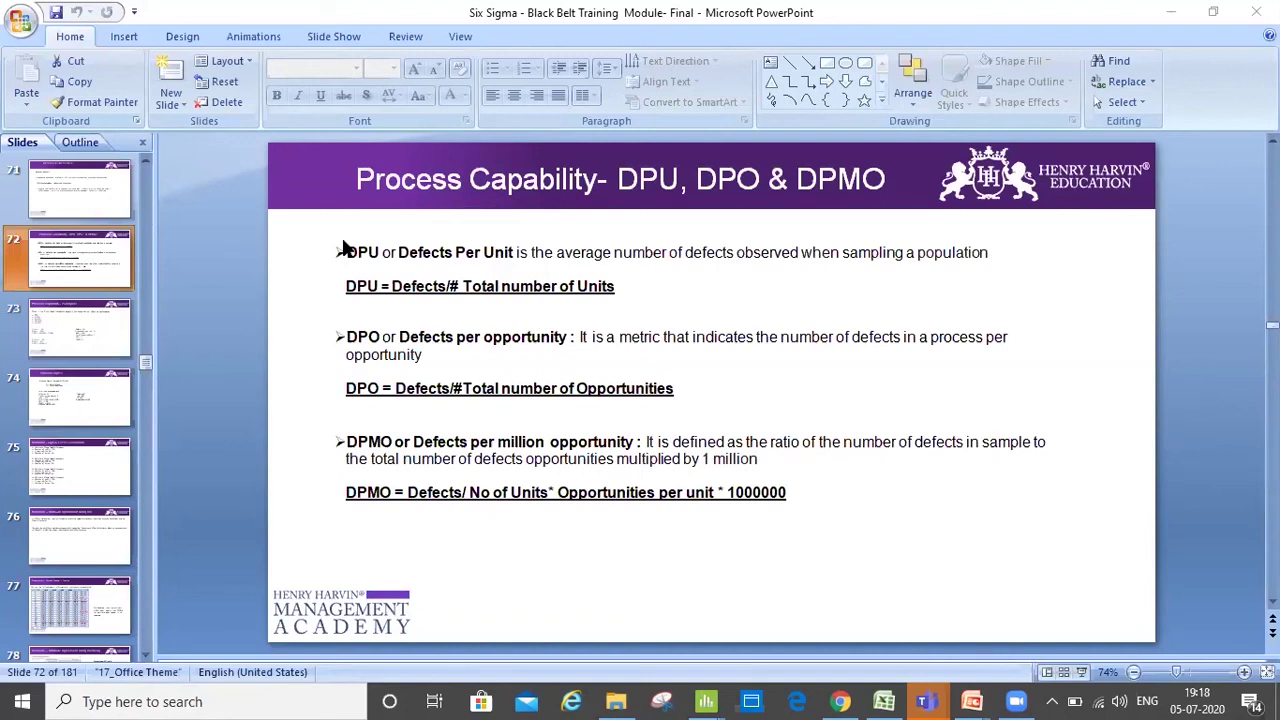
{"action": "key", "text": "alt+Tab"}
{"action": "key", "text": "Tab"}
{"action": "key", "text": "Tab"}
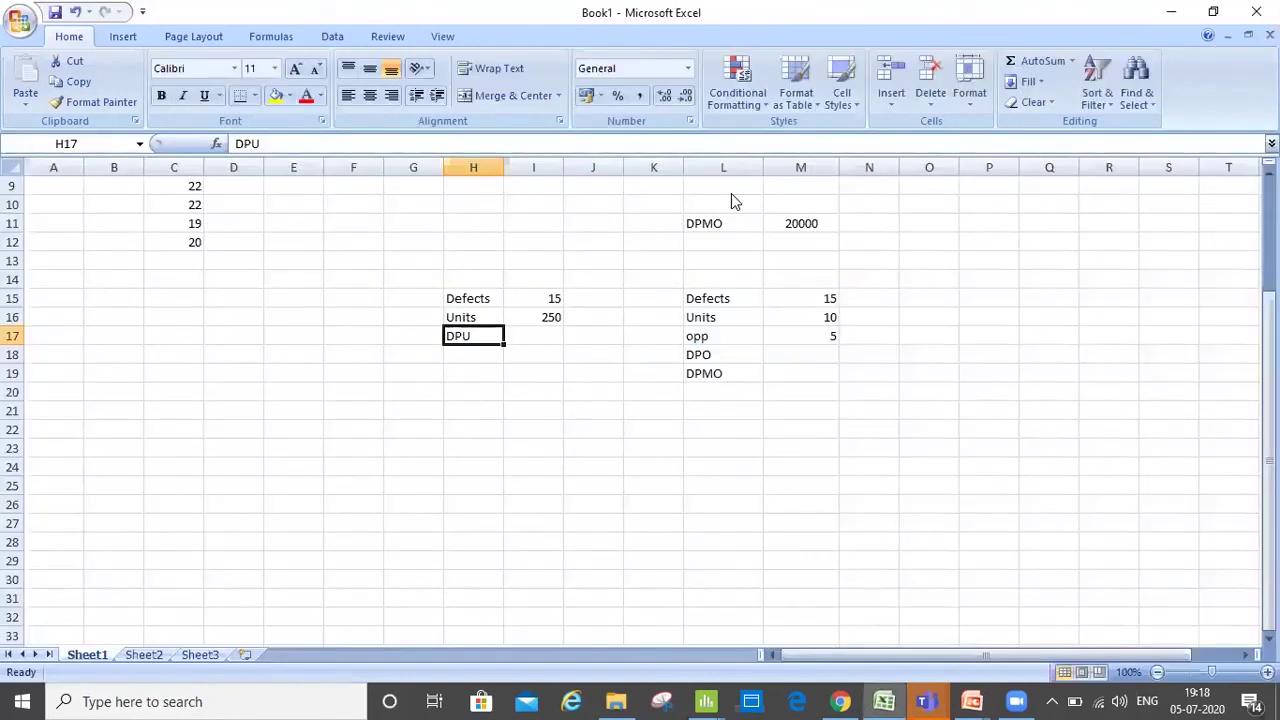
- Enter the DPU result 0.06 in I18 below the first example's DPU row
{"action": "key", "text": "alt+Tab"}
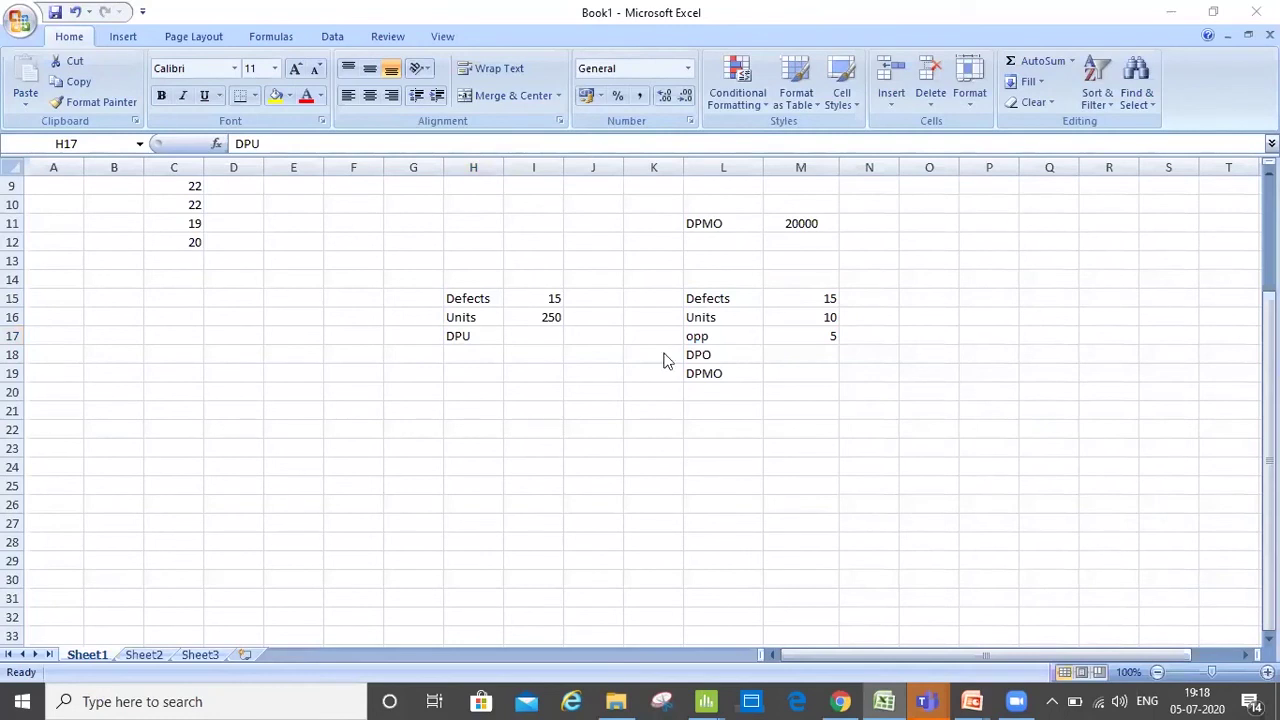
{"action": "left_click", "coordinate": [530, 335]}
{"action": "left_click", "coordinate": [540, 336]}
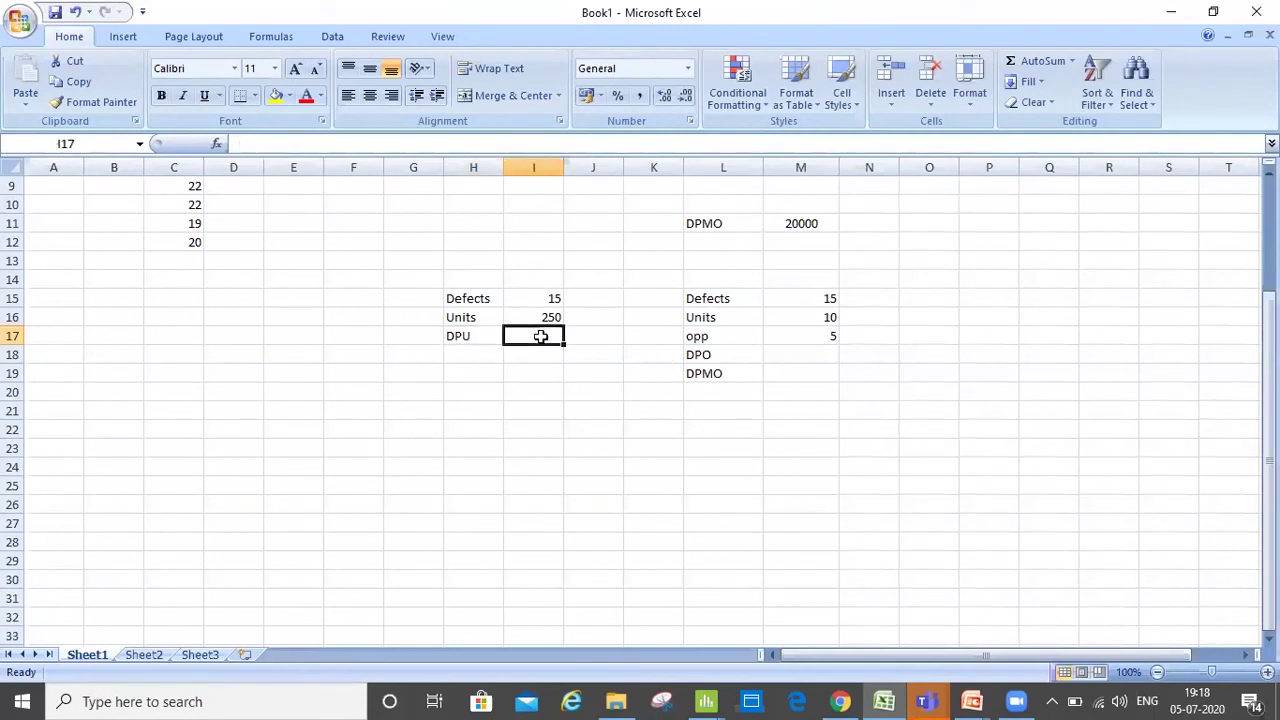
{"action": "key", "text": "Return"}
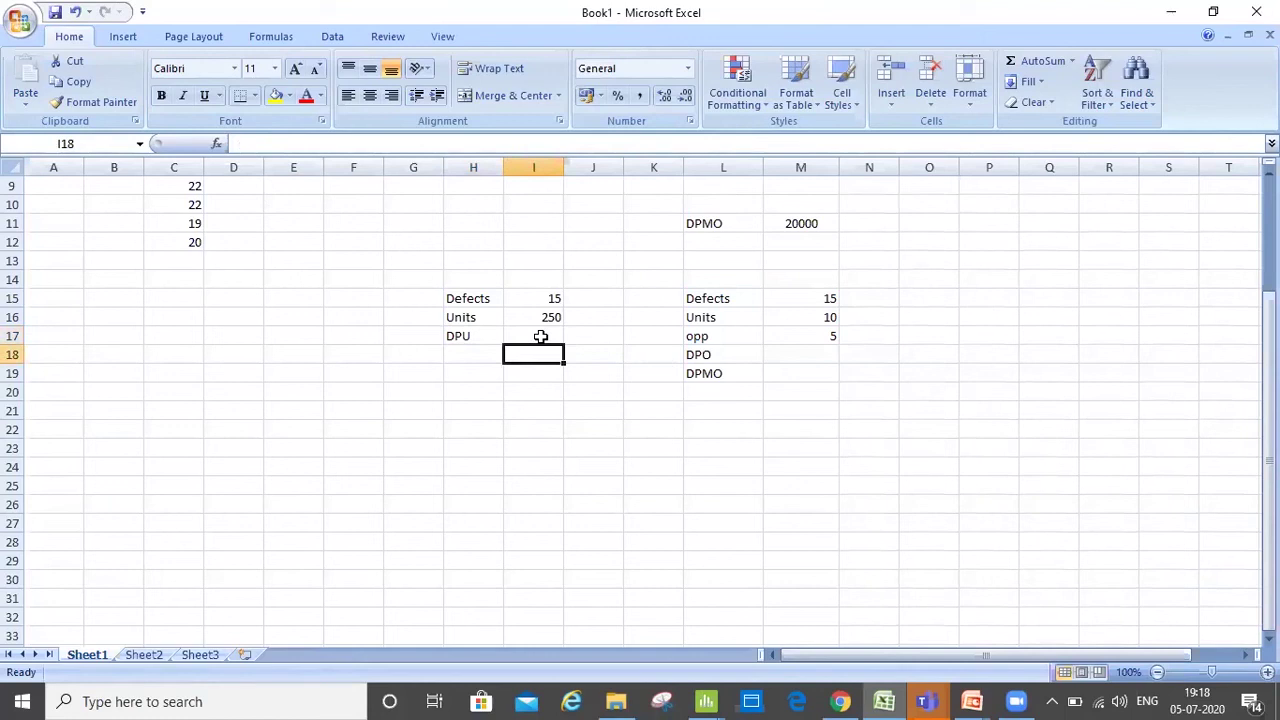
{"action": "type", "text": "0.06"}
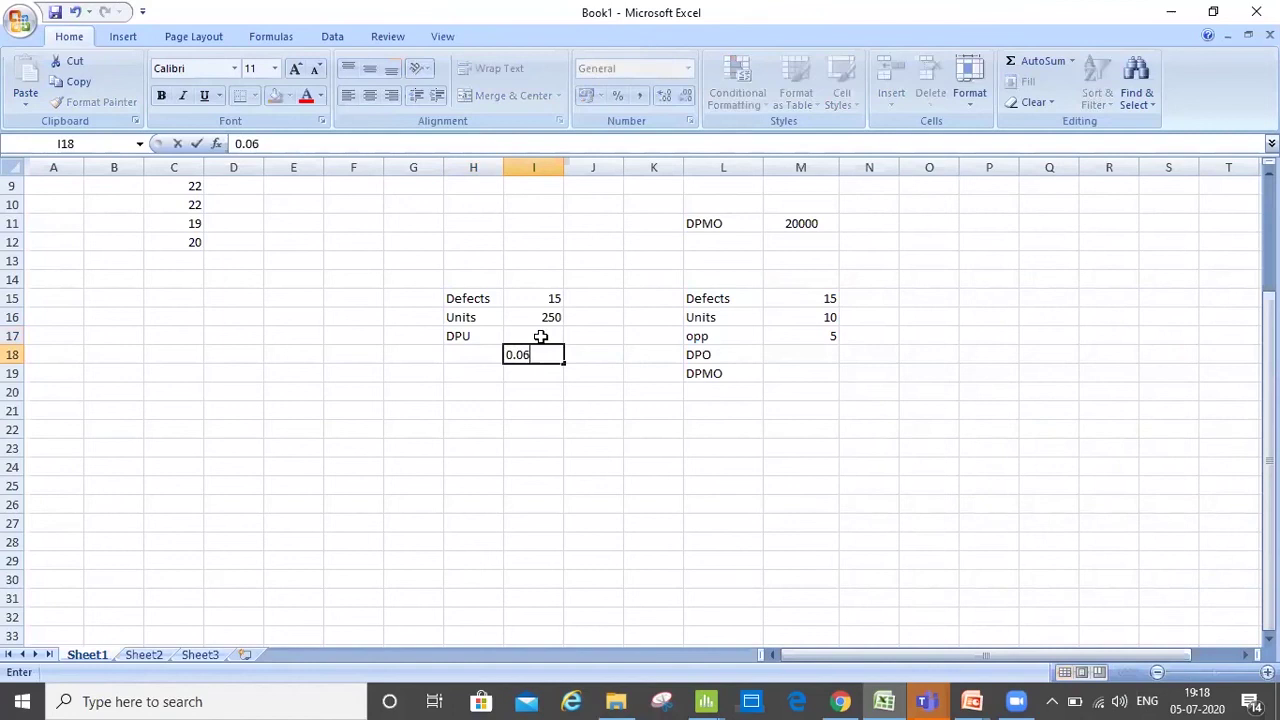
{"action": "left_click", "coordinate": [540, 336]}
{"action": "key", "text": "Down"}
{"action": "key", "text": "Right"}
{"action": "key", "text": "Right"}
{"action": "key", "text": "Right"}
{"action": "key", "text": "Right"}
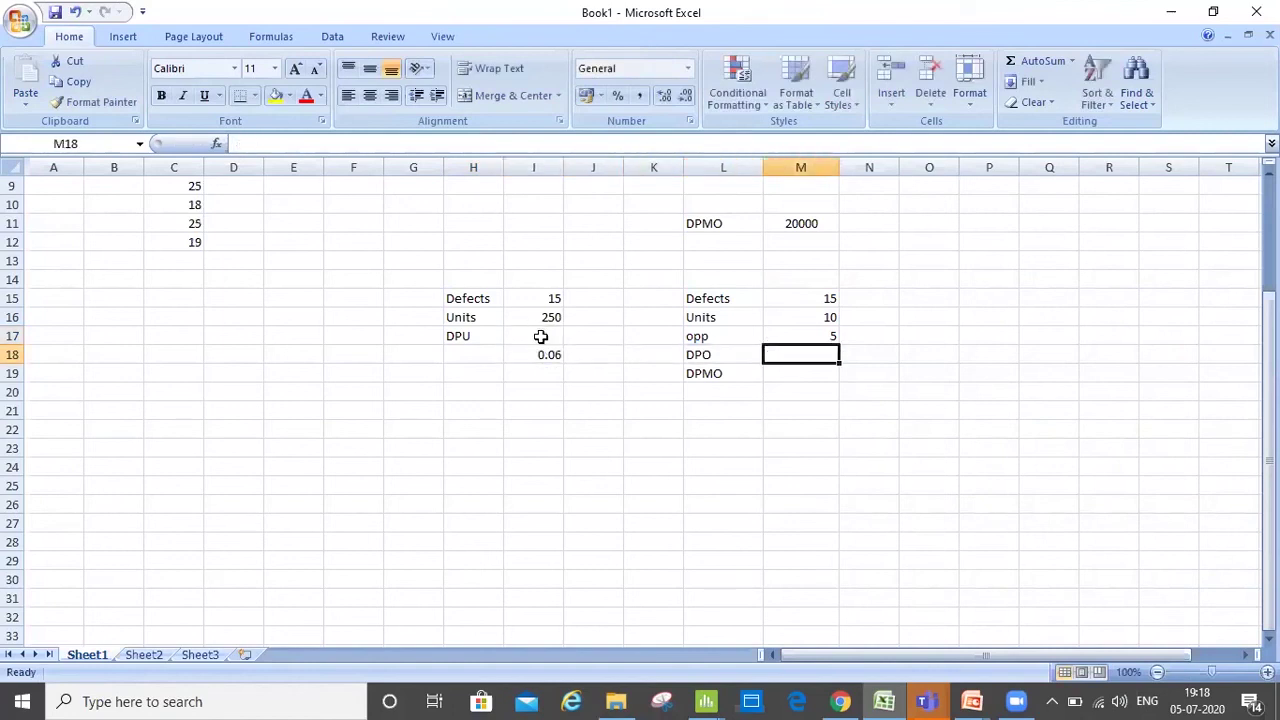
{"action": "key", "text": "Right"}
- Enter DPO 0.3 in N18 and DPMO 300000 in N19
{"action": "type", "text": "0.3"}
{"action": "key", "text": "Return"}
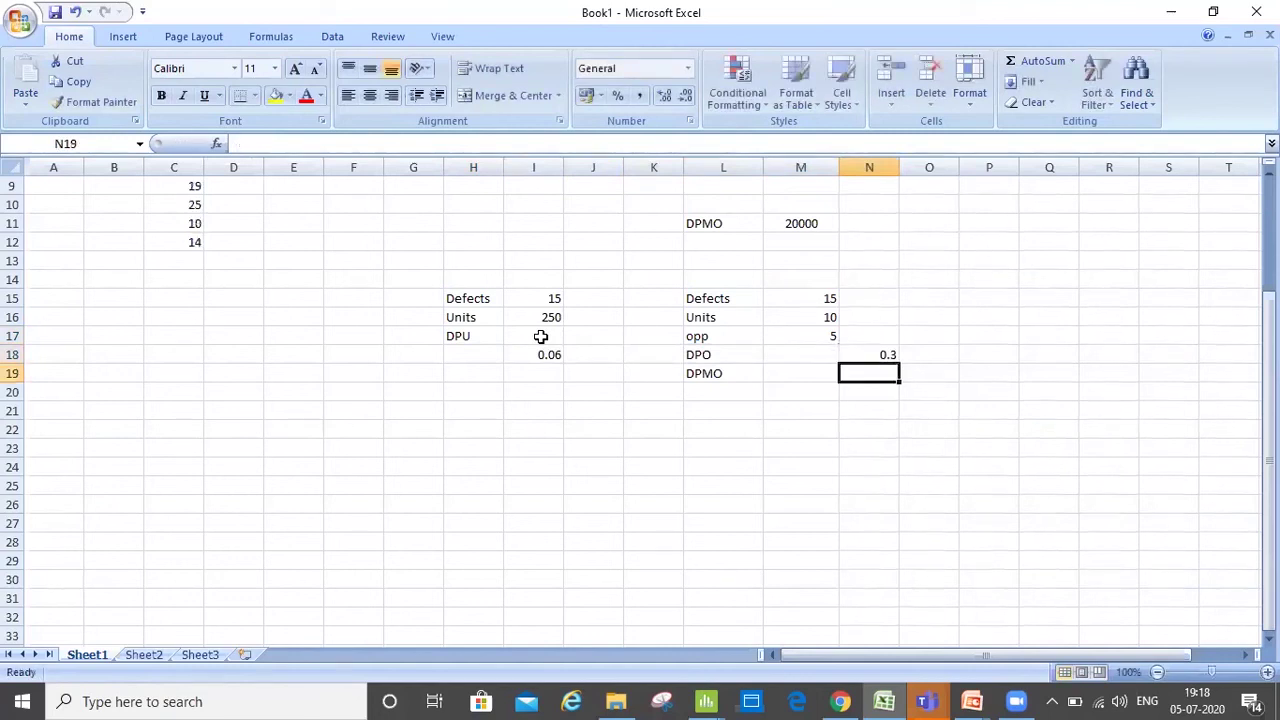
{"action": "type", "text": "3"}
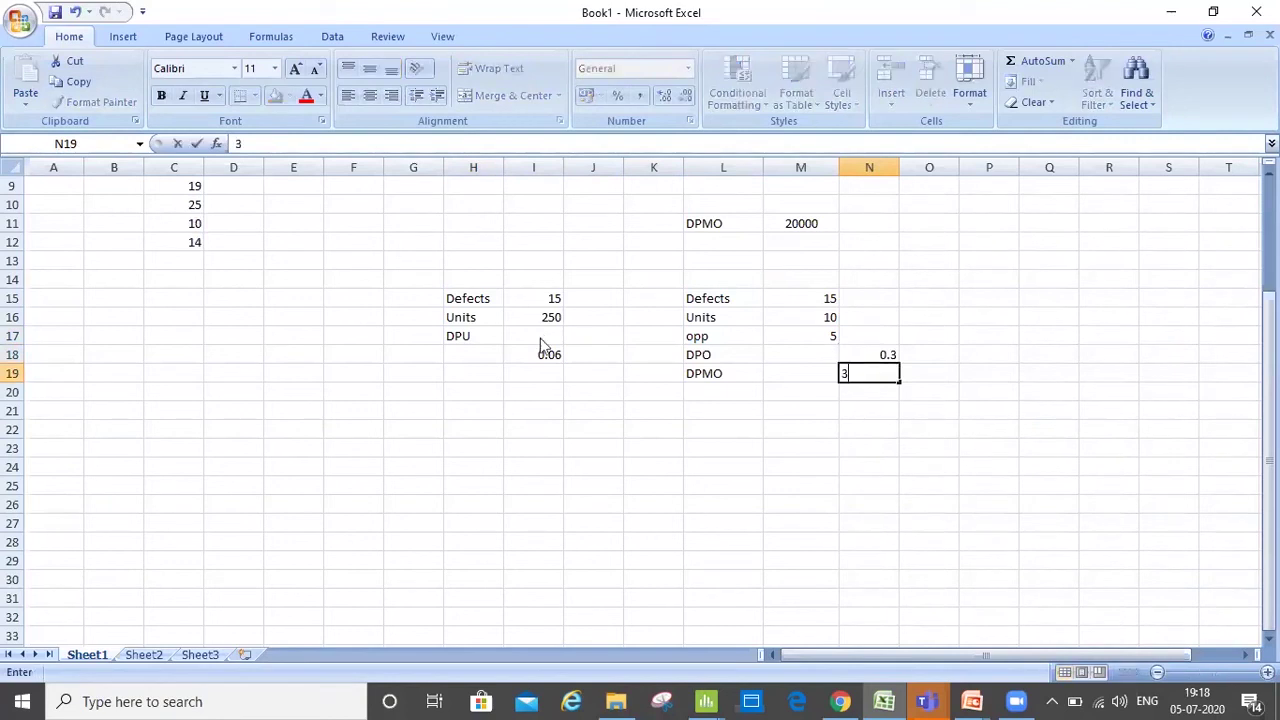
{"action": "type", "text": "00000"}
{"action": "key", "text": "Left"}
{"action": "key", "text": "Left"}
{"action": "key", "text": "Left"}
{"action": "key", "text": "Left"}
{"action": "key", "text": "Left"}
- Compute DPU in I17 with the formula =I15/I16, giving 0.06
{"action": "key", "text": "Up"}
{"action": "key", "text": "Up"}
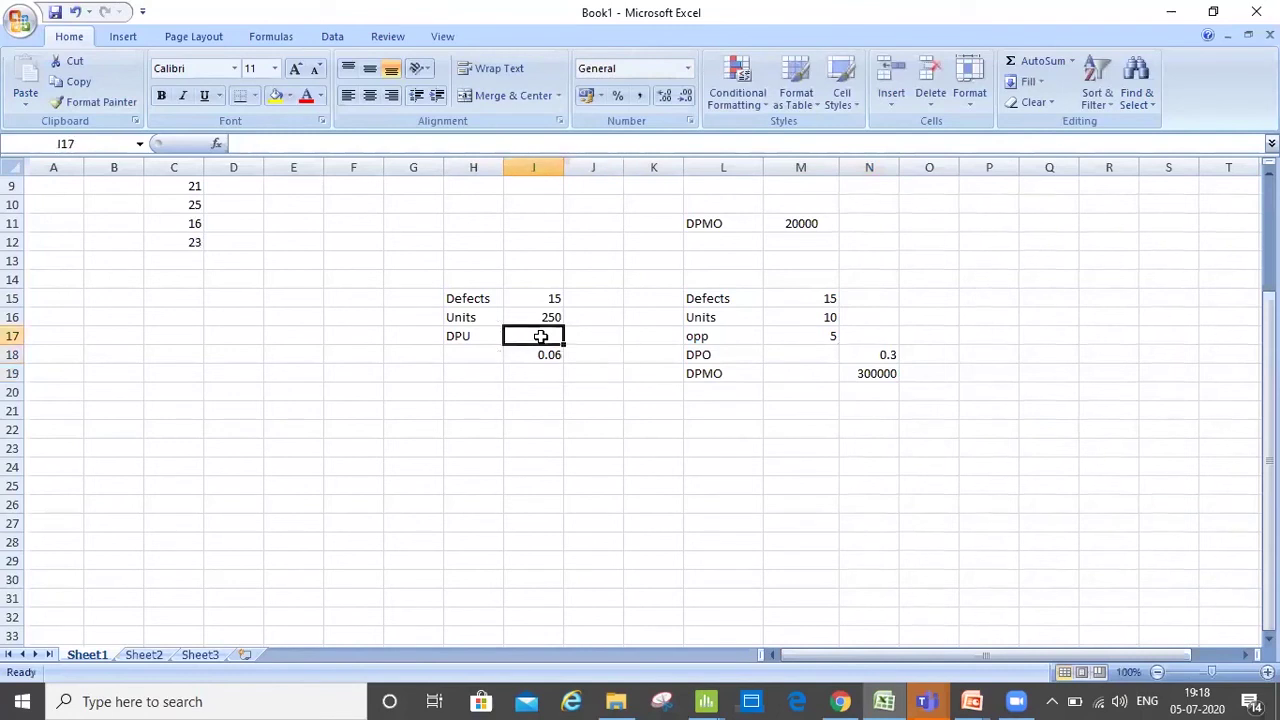
{"action": "type", "text": "="}
{"action": "key", "text": "Up"}
{"action": "key", "text": "Up"}
{"action": "type", "text": "/"}
{"action": "key", "text": "Left"}
{"action": "key", "text": "Up"}
{"action": "key", "text": "Right"}
{"action": "key", "text": "Return"}
- Add formulas =M15/50 in O17 and =O17*1000000 in O18, giving 0.3 and 300000
{"action": "key", "text": "Up"}
{"action": "key", "text": "Right"}
{"action": "key", "text": "Right"}
{"action": "key", "text": "Right"}
{"action": "key", "text": "Right"}
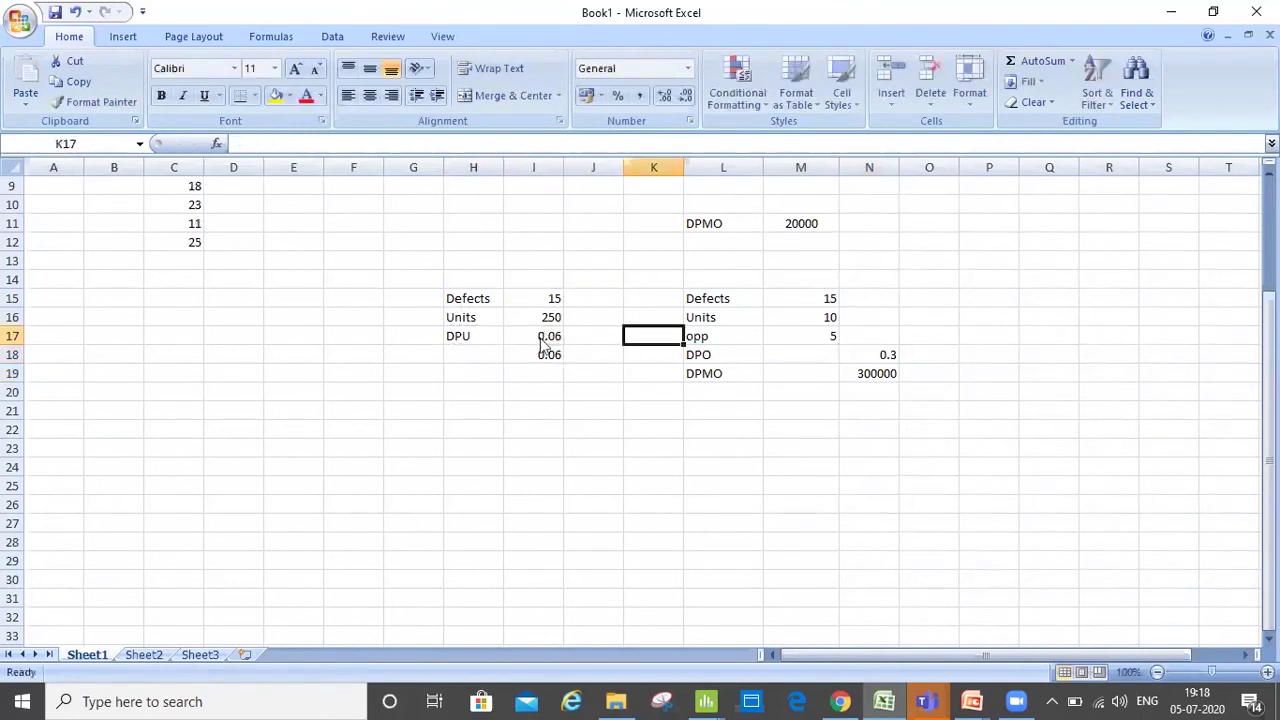
{"action": "key", "text": "Right"}
{"action": "key", "text": "Right"}
{"action": "key", "text": "Right"}
{"action": "key", "text": "Left"}
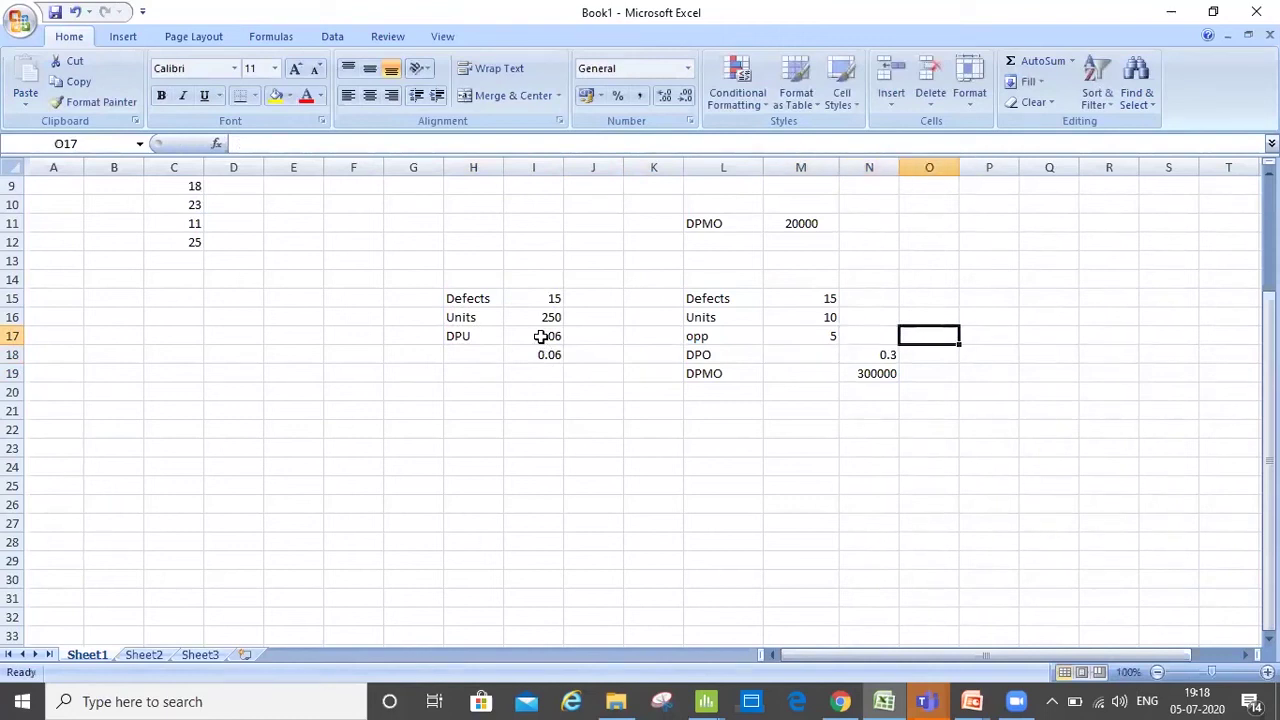
{"action": "type", "text": "="}
{"action": "key", "text": "Left"}
{"action": "key", "text": "Left"}
{"action": "key", "text": "Up"}
{"action": "key", "text": "Up"}
{"action": "type", "text": "/50"}
{"action": "key", "text": "Return"}
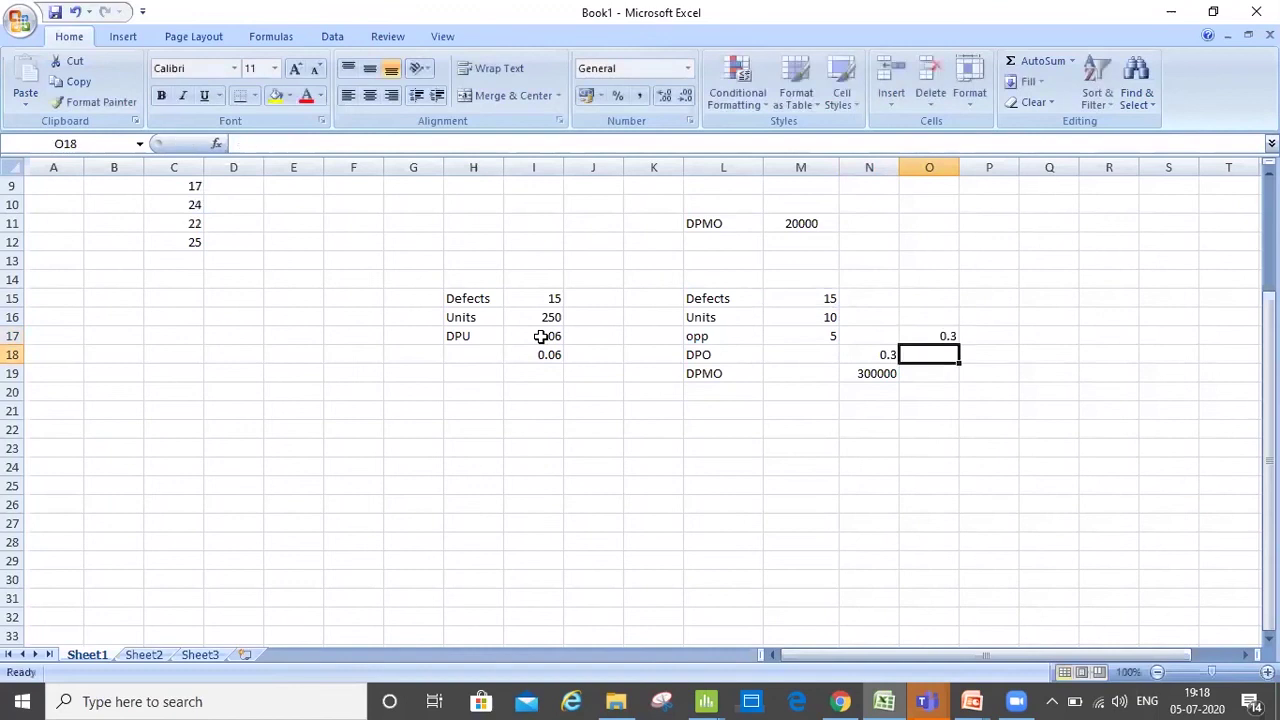
{"action": "type", "text": "=O17*1000000"}
{"action": "key", "text": "ctrl+Return"}
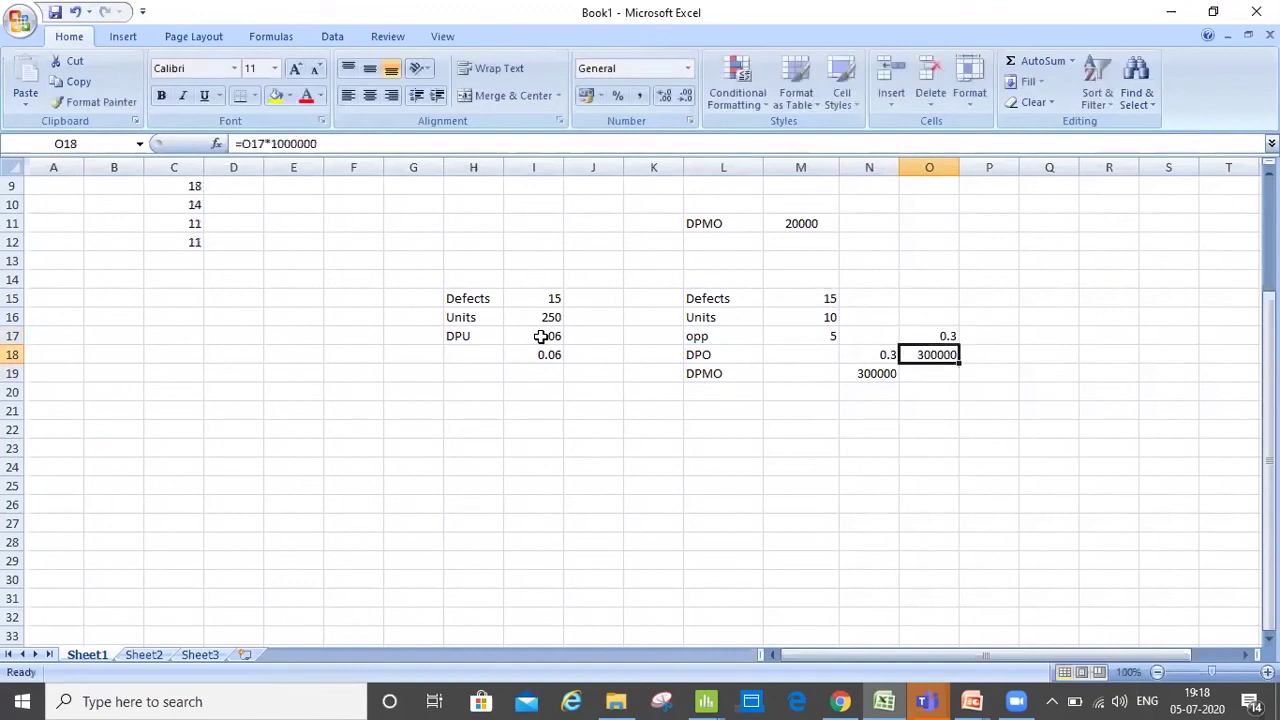